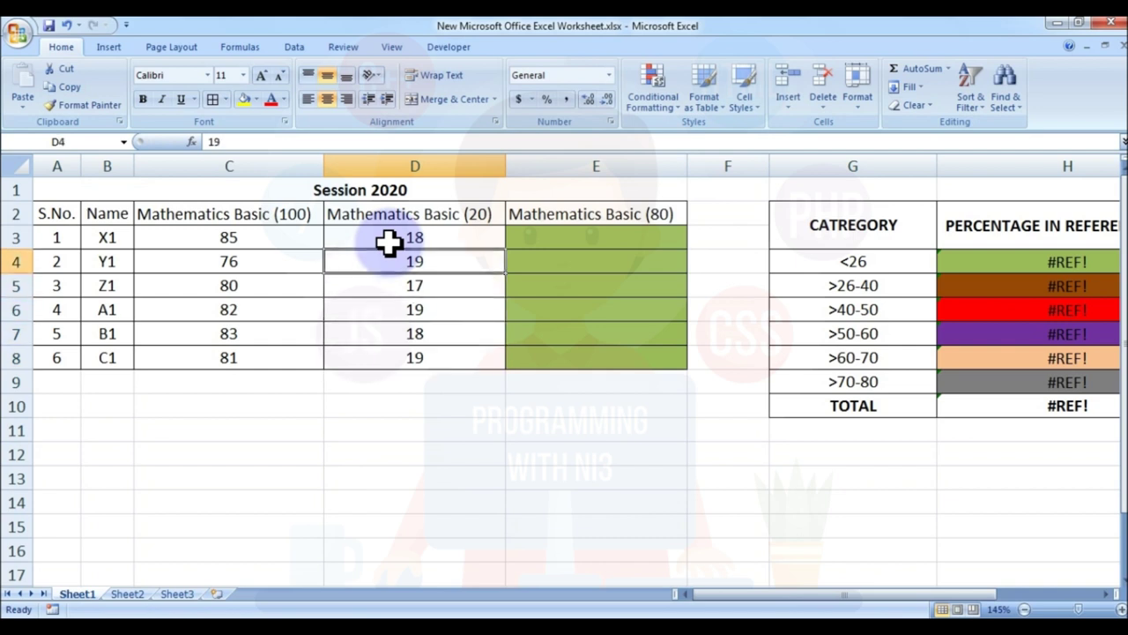
- Review the six students' marks in the Mathematics Basic (100) and Mathematics Basic (20) columns, C3:D8
{"action": "key", "text": "Left"}
{"action": "key", "text": "shift+Down"}
{"action": "key", "text": "shift+Down"}
{"action": "key", "text": "shift+Down"}
{"action": "key", "text": "shift+Down"}
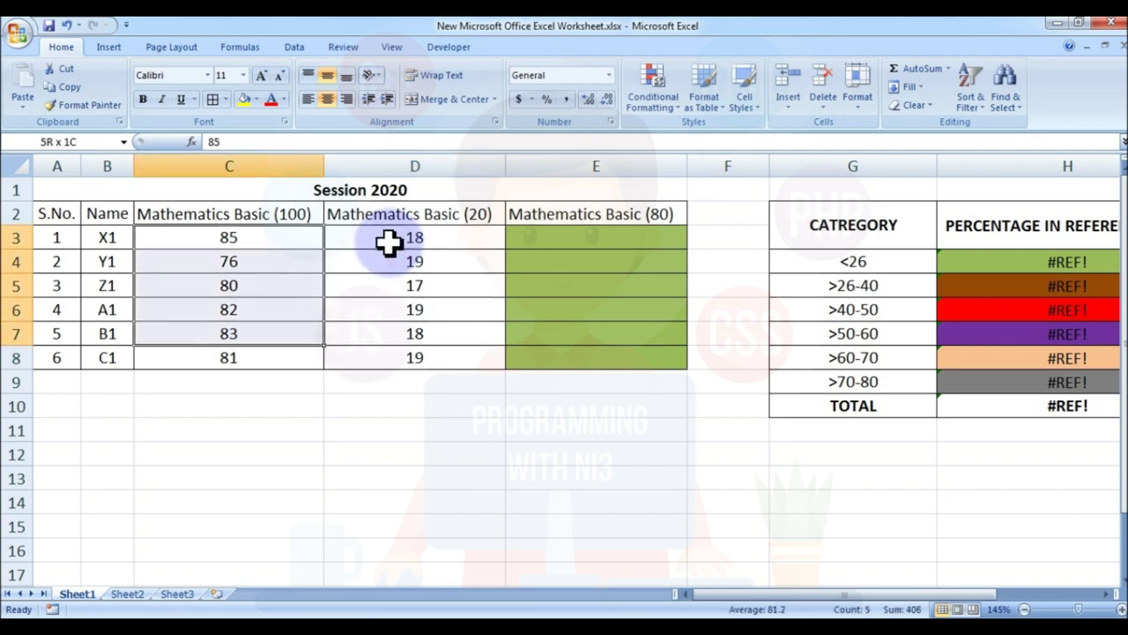
{"action": "key", "text": "shift+Down"}
{"action": "key", "text": "shift+Right"}
{"action": "key", "text": "shift+Left"}
{"action": "key", "text": "shift+Right"}
{"action": "key", "text": "shift+Left"}
{"action": "key", "text": "shift+Left"}
{"action": "key", "text": "shift+Right"}
{"action": "key", "text": "shift+Right"}
{"action": "key", "text": "Left"}
{"action": "key", "text": "Right"}
{"action": "key", "text": "Right"}
{"action": "key", "text": "Left"}
{"action": "key", "text": "Left"}
{"action": "key", "text": "Down"}
{"action": "key", "text": "Right"}
{"action": "key", "text": "Up"}
{"action": "key", "text": "shift+Down"}
{"action": "key", "text": "shift+Down"}
{"action": "key", "text": "shift+Down"}
{"action": "key", "text": "shift+Down"}
{"action": "key", "text": "shift+Down"}
{"action": "key", "text": "shift+Right"}
{"action": "key", "text": "shift+Left"}
{"action": "key", "text": "shift+Right"}
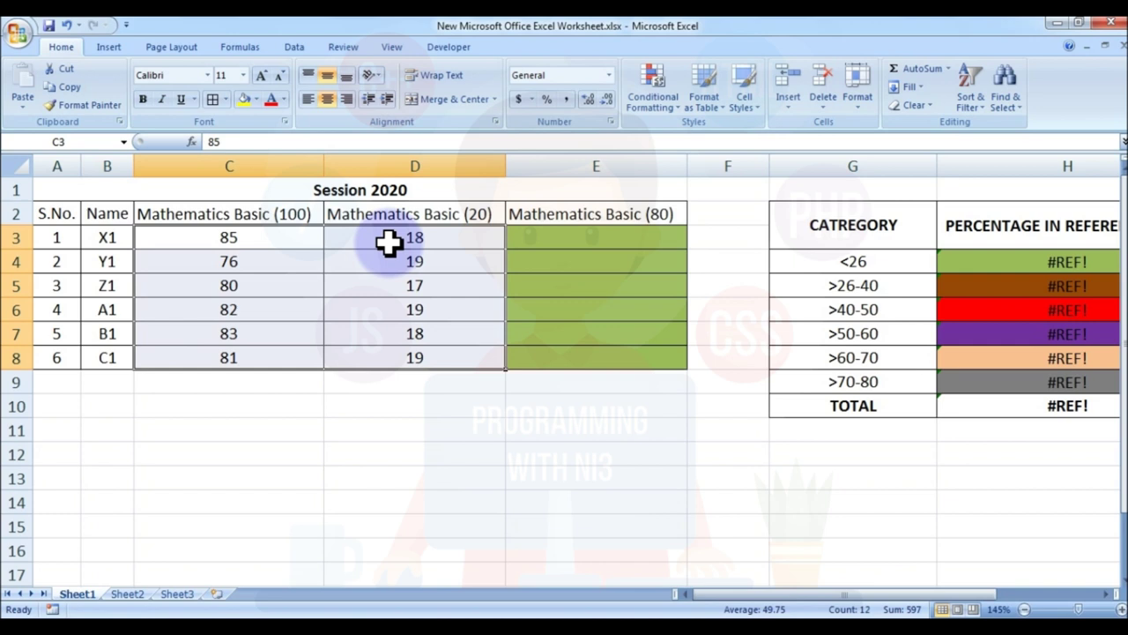
- Calculate the Mathematics Basic (80) marks with the formula =C3-D3 in E3 and fill it down to E8
{"action": "key", "text": "Right"}
{"action": "key", "text": "Right"}
{"action": "type", "text": "="}
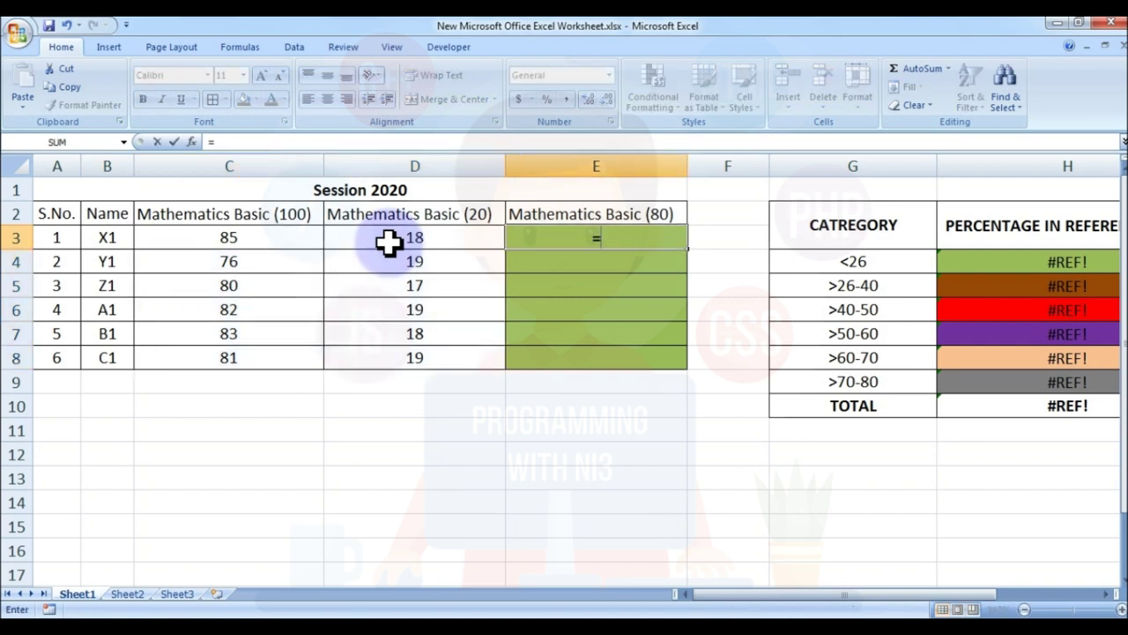
{"action": "key", "text": "Left"}
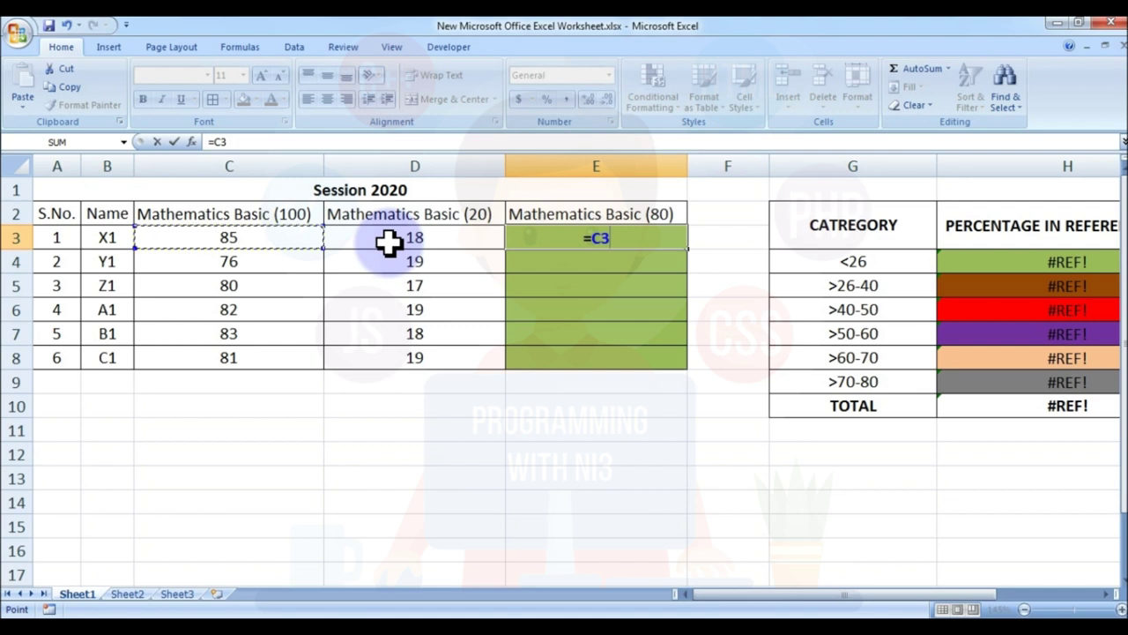
{"action": "key", "text": "Return"}
{"action": "key", "text": "Up"}
{"action": "left_click_drag", "start_coordinate": [687, 250], "coordinate": [683, 368]}
{"action": "left_click", "coordinate": [619, 429]}
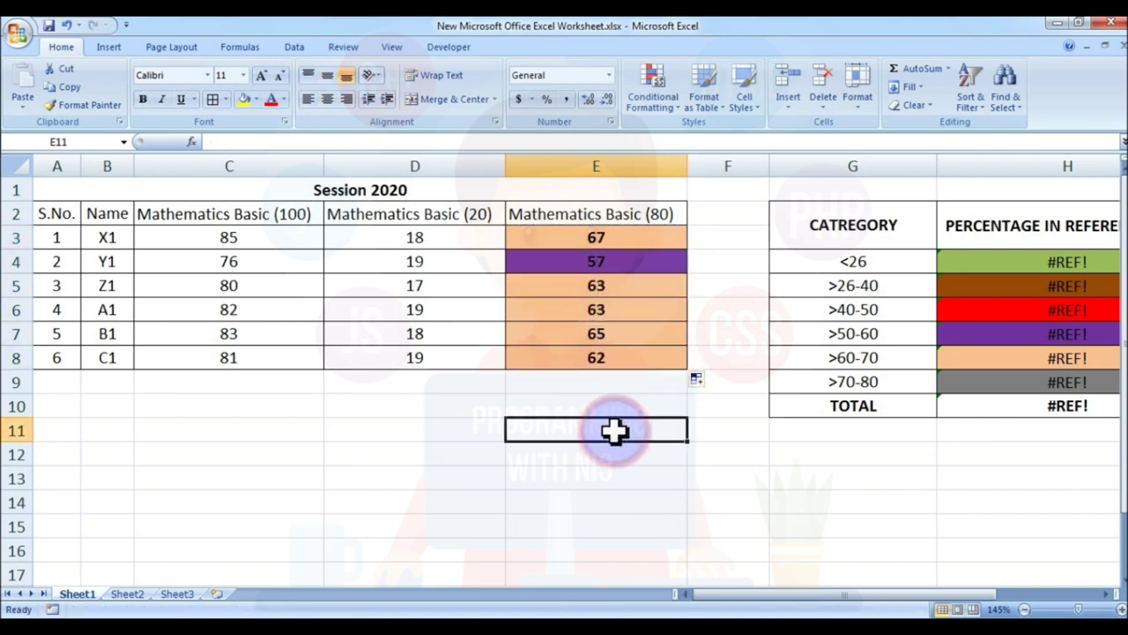
{"action": "left_click", "coordinate": [656, 404]}
{"action": "left_click", "coordinate": [755, 473]}
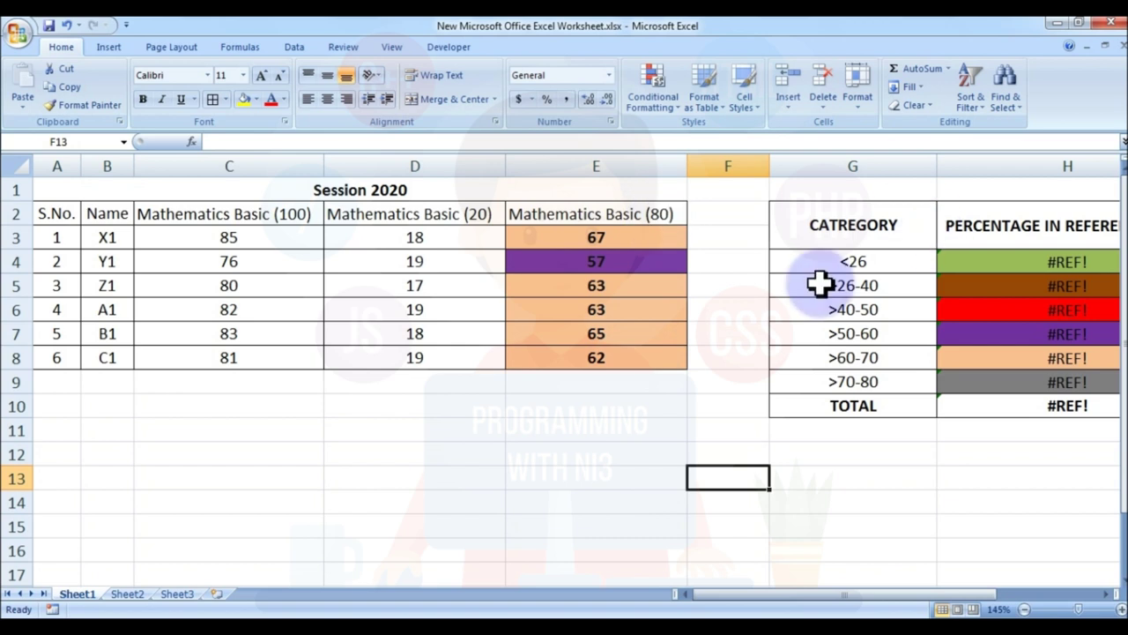
- Examine each category from <26 to >70-80 together with its COUNTIF formula and fill colour in H4:H9
{"action": "scroll", "coordinate": [634, 397], "scroll_direction": "down", "scroll_amount": 2}
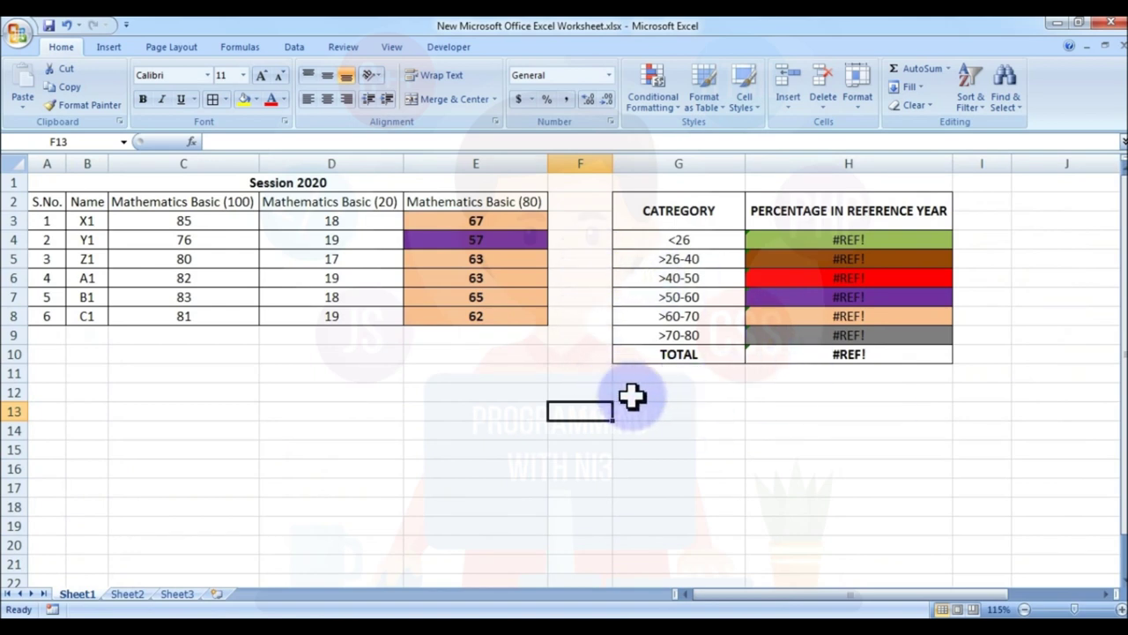
{"action": "left_click", "coordinate": [829, 411]}
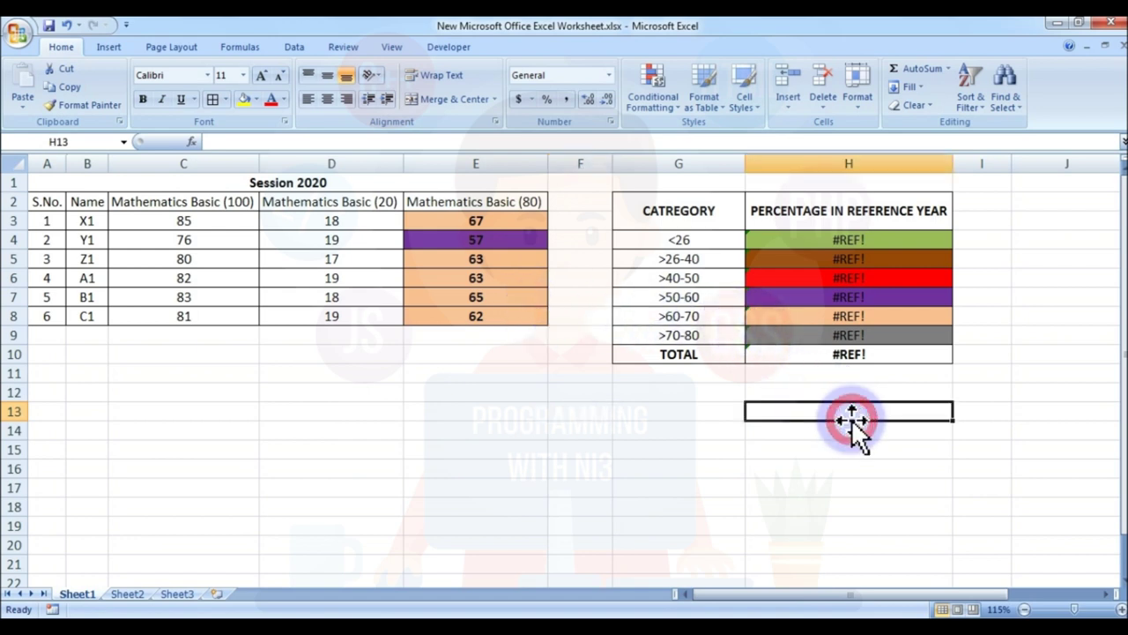
{"action": "left_click", "coordinate": [708, 247]}
{"action": "left_click", "coordinate": [864, 239]}
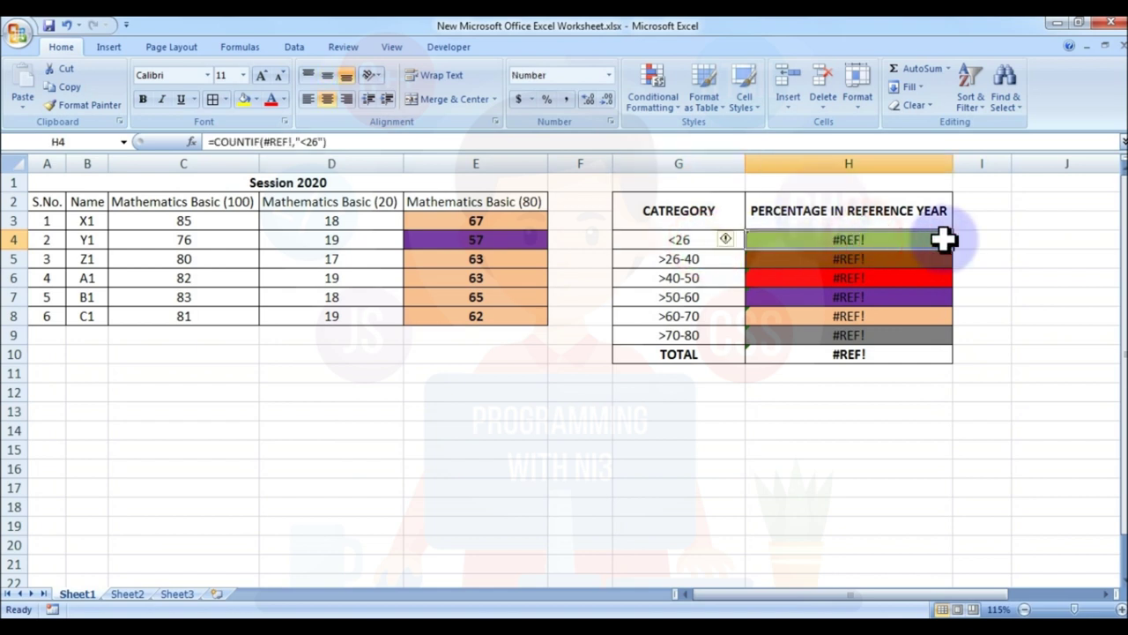
{"action": "left_click", "coordinate": [711, 260]}
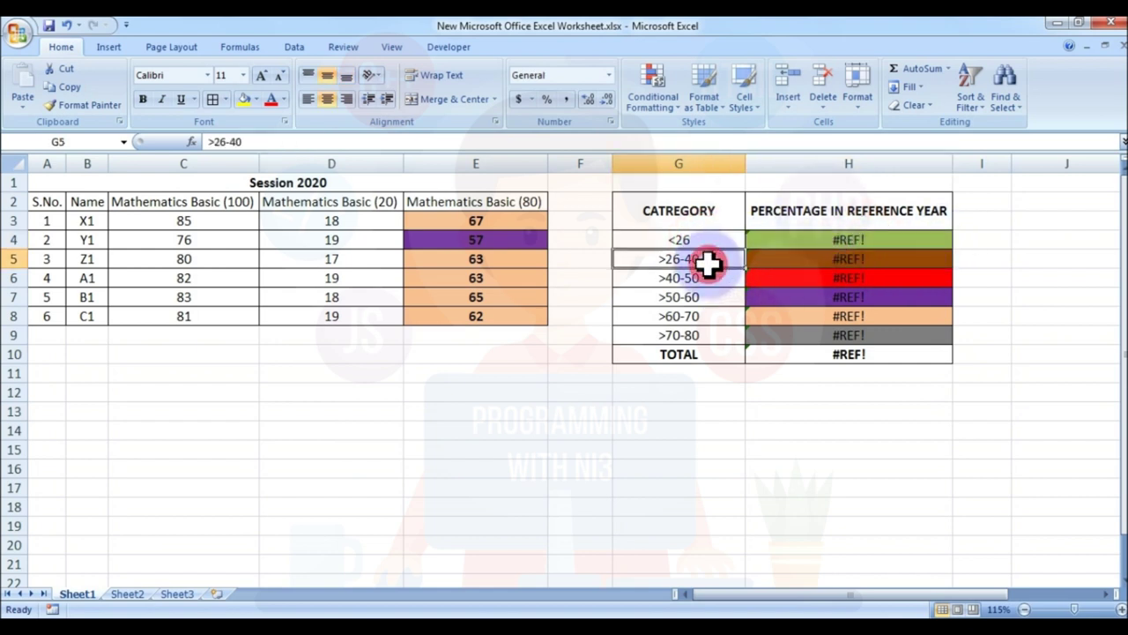
{"action": "left_click", "coordinate": [894, 257]}
{"action": "left_click", "coordinate": [732, 278]}
{"action": "left_click", "coordinate": [883, 278]}
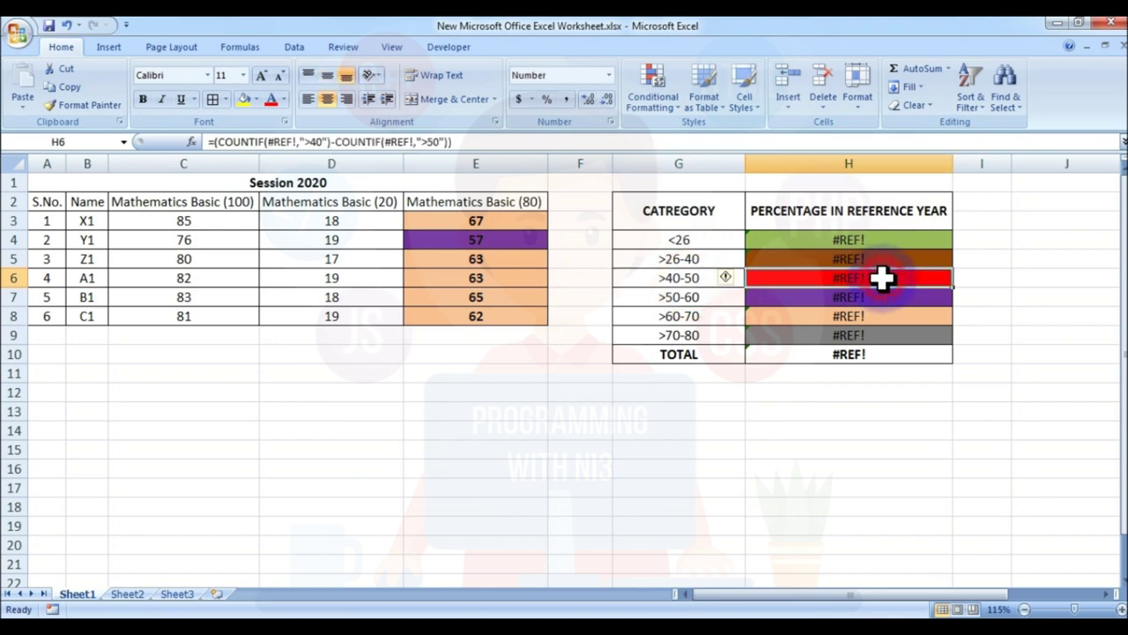
{"action": "left_click", "coordinate": [705, 296]}
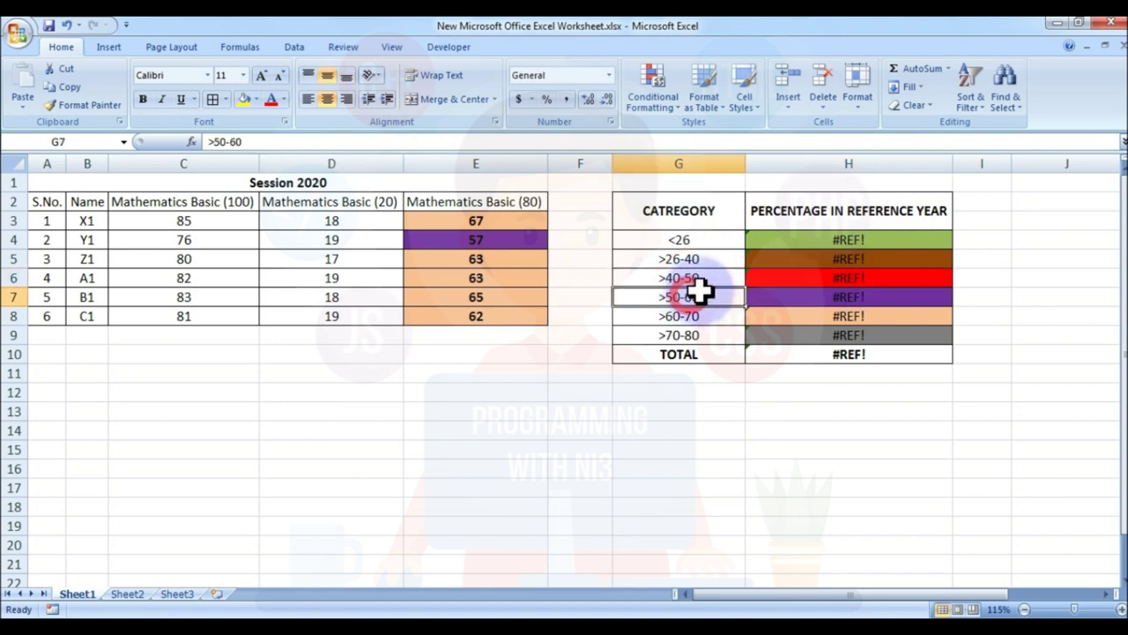
{"action": "left_click", "coordinate": [884, 299]}
{"action": "left_click", "coordinate": [693, 314]}
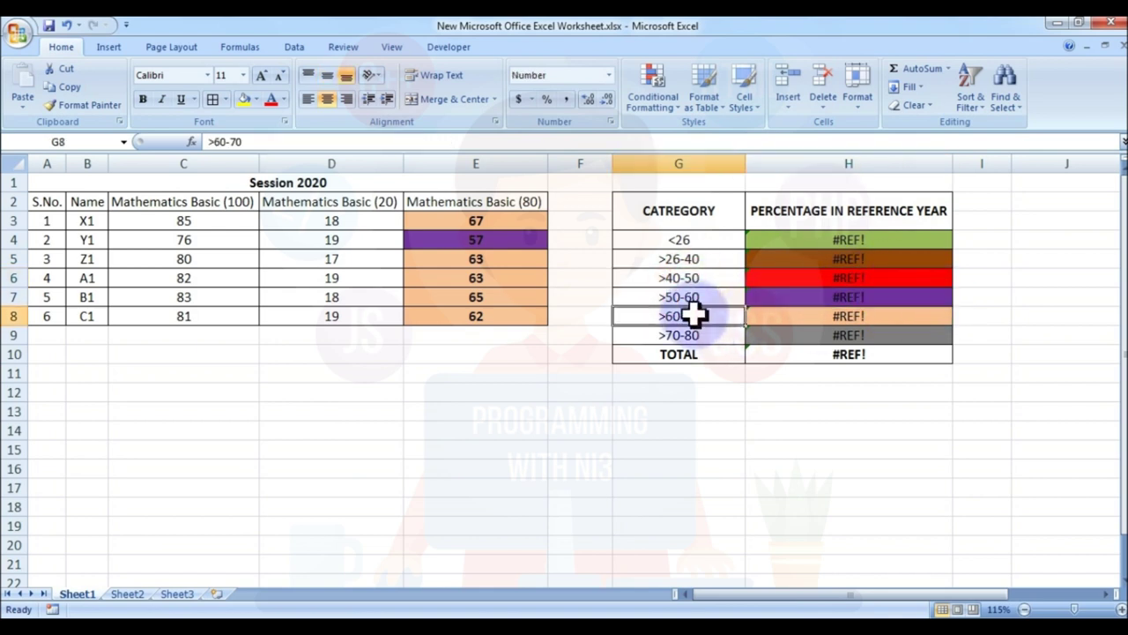
{"action": "left_click", "coordinate": [857, 316]}
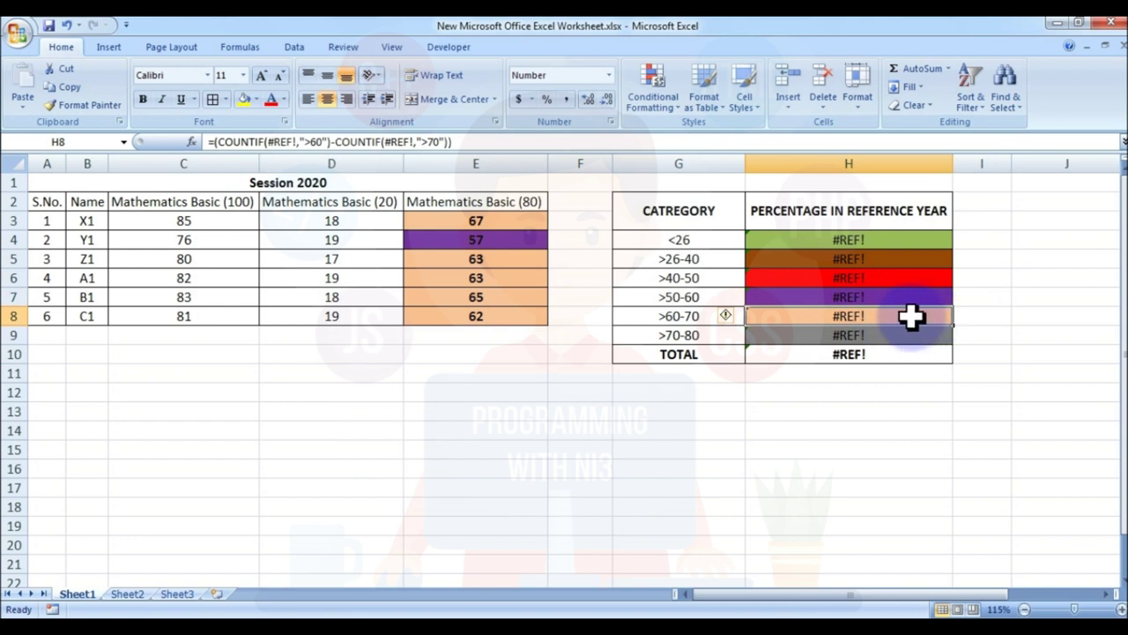
{"action": "left_click", "coordinate": [711, 336]}
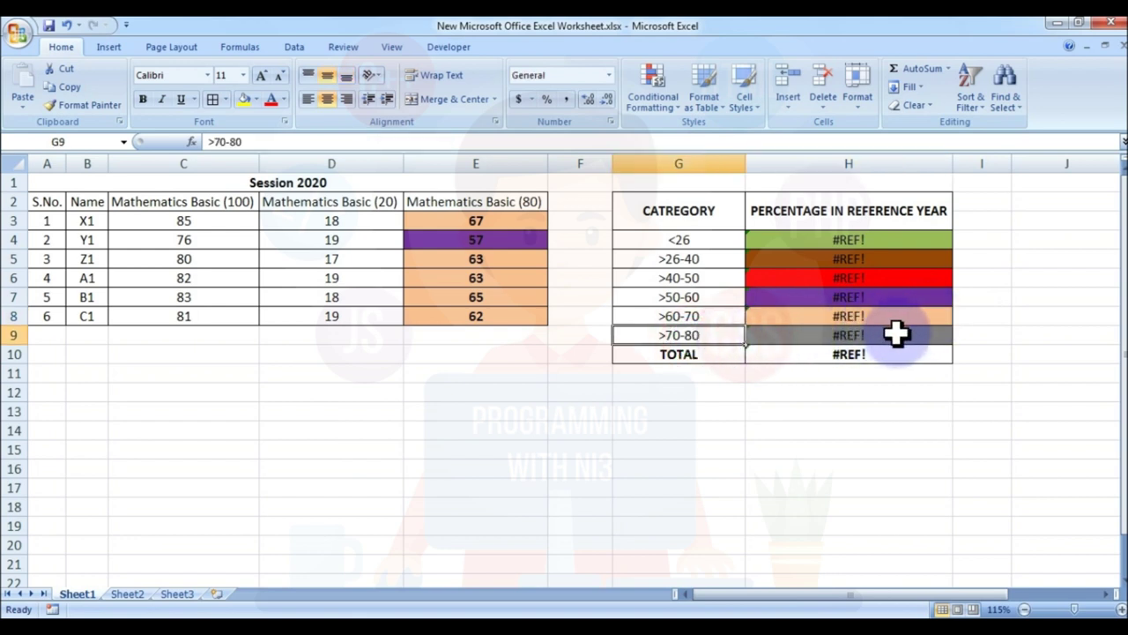
{"action": "left_click", "coordinate": [908, 333]}
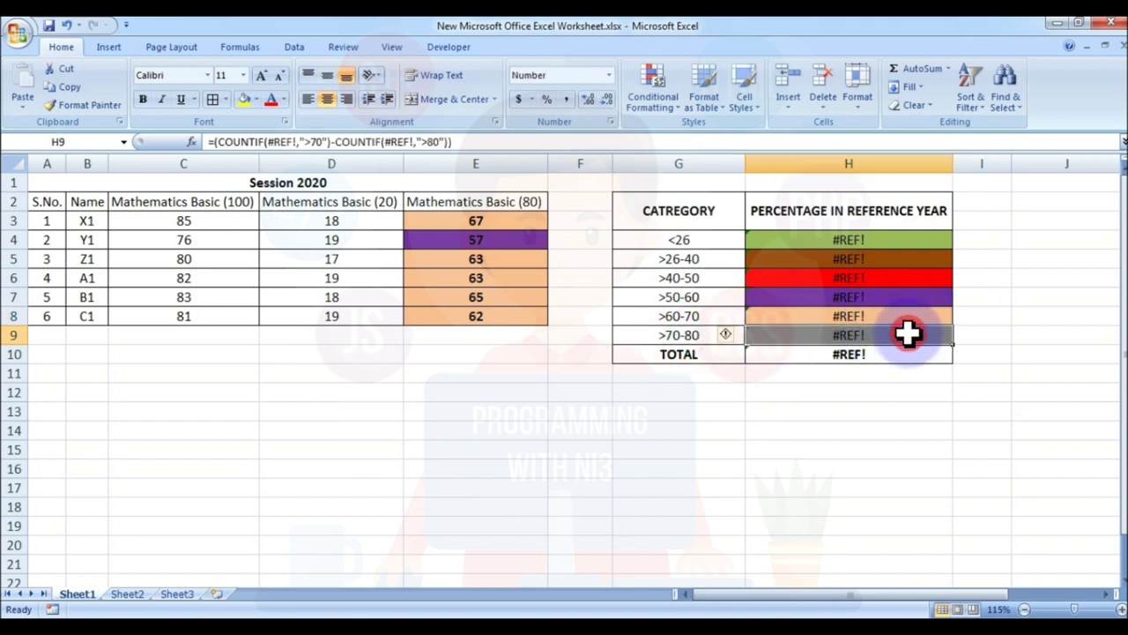
{"action": "left_click", "coordinate": [776, 486]}
- Compare the fill colours of the Mathematics Basic (80) marks with the category colours in the reference table
{"action": "left_click_drag", "start_coordinate": [513, 226], "coordinate": [521, 315]}
{"action": "left_click", "coordinate": [788, 314]}
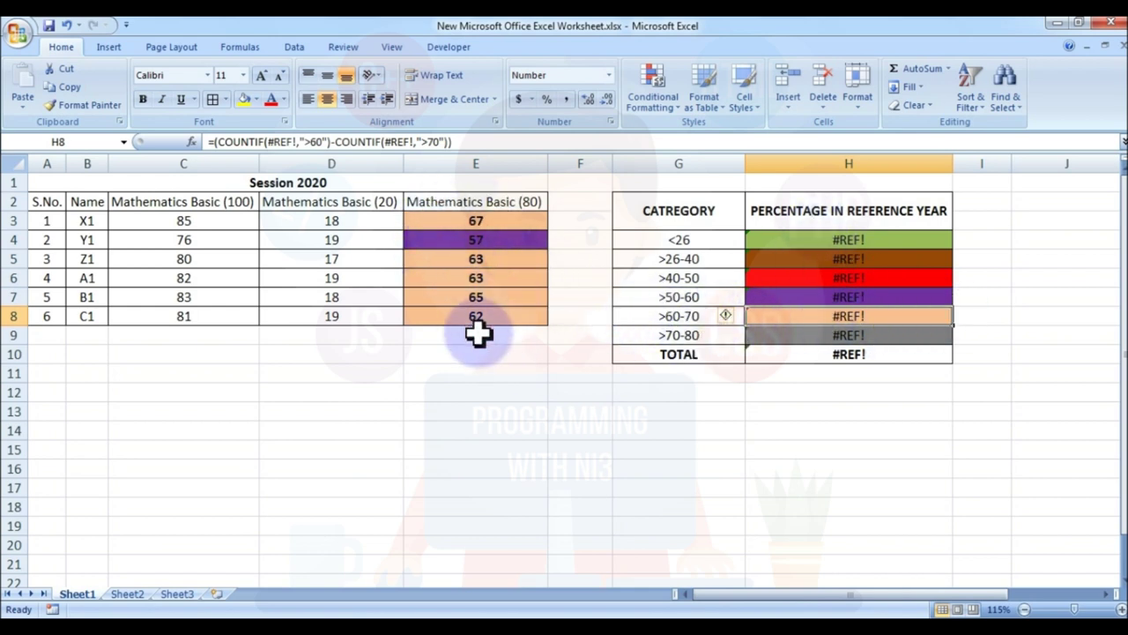
{"action": "left_click", "coordinate": [511, 240]}
{"action": "left_click", "coordinate": [886, 300]}
{"action": "left_click_drag", "start_coordinate": [873, 240], "coordinate": [870, 333]}
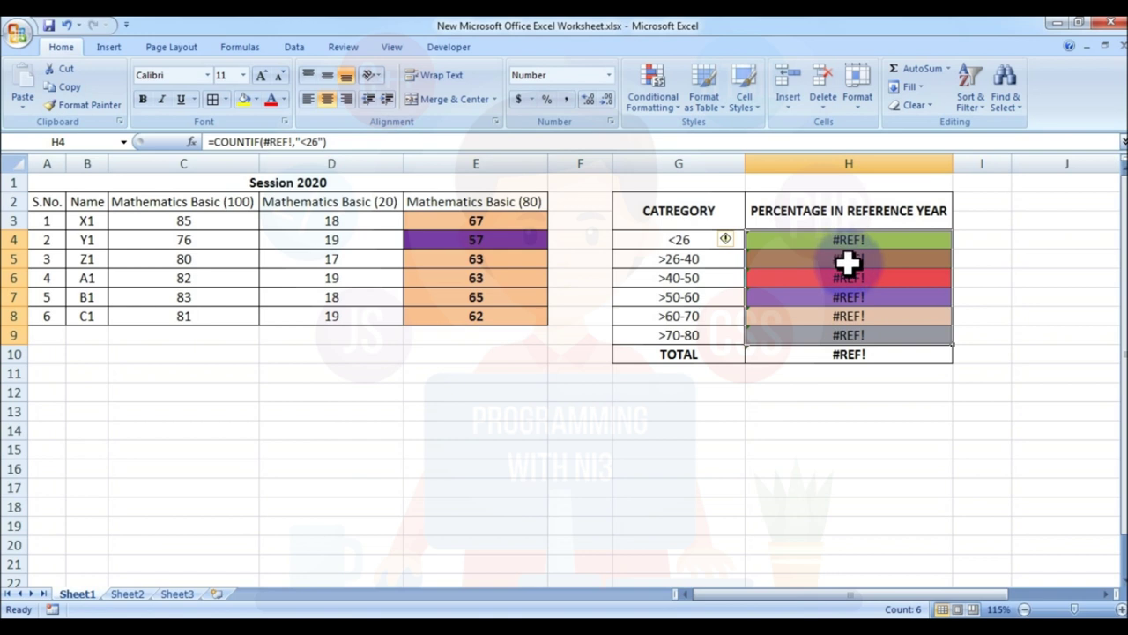
{"action": "left_click_drag", "start_coordinate": [470, 223], "coordinate": [476, 321]}
{"action": "left_click", "coordinate": [498, 429]}
- Start a Less Than conditional formatting rule on E3:E8 with the threshold 26
{"action": "left_click_drag", "start_coordinate": [470, 220], "coordinate": [468, 318]}
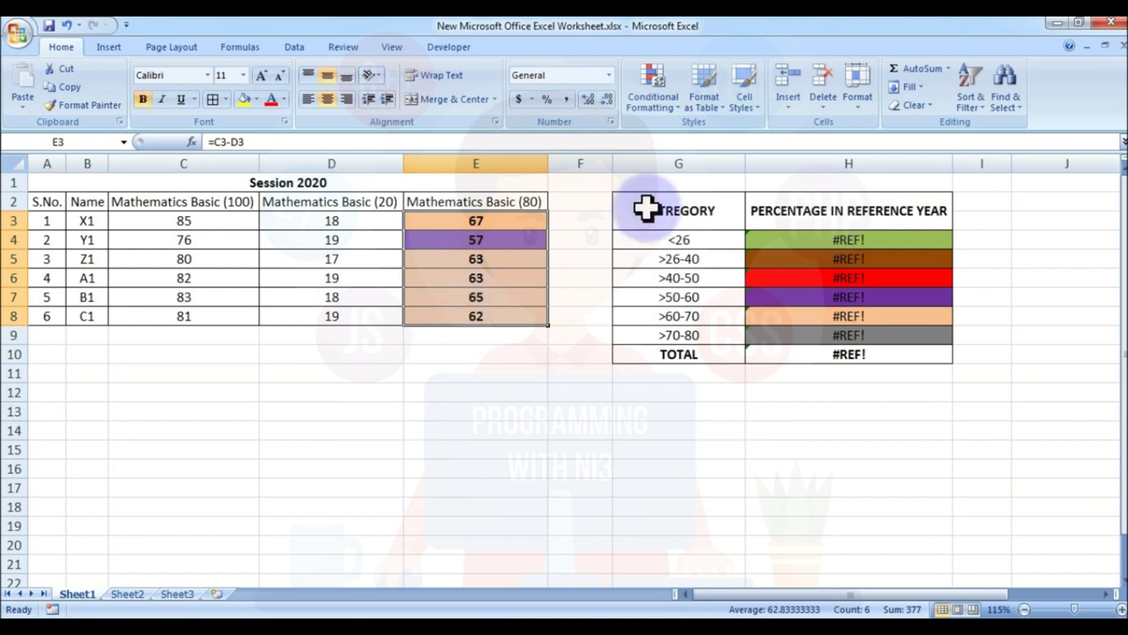
{"action": "left_click", "coordinate": [659, 99]}
{"action": "mouse_move", "coordinate": [732, 135]}
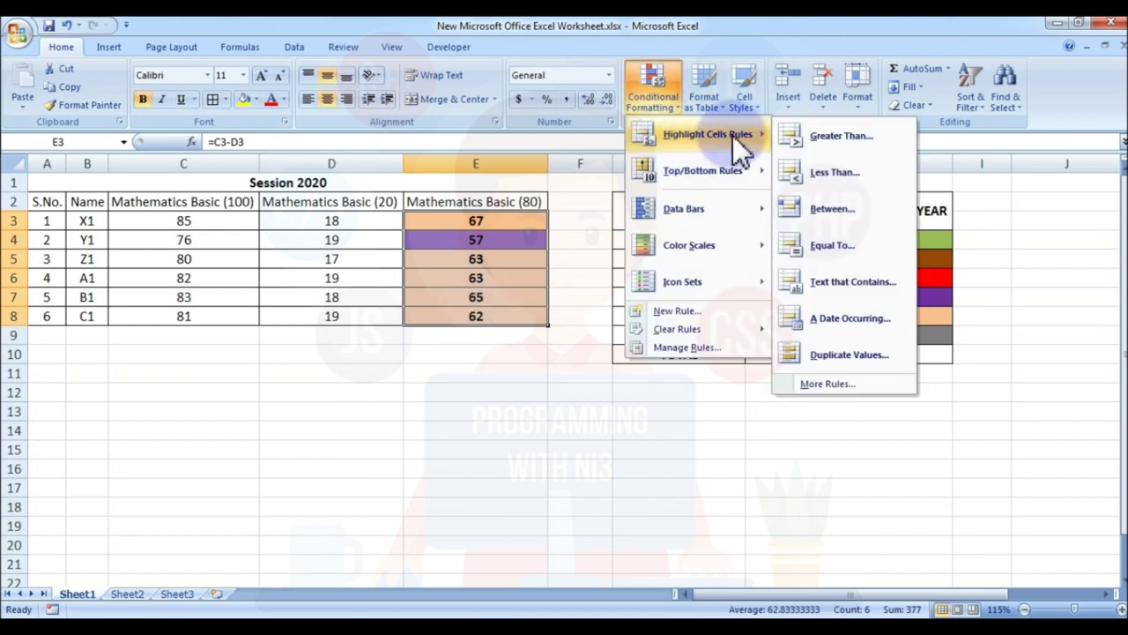
{"action": "left_click", "coordinate": [836, 170]}
{"action": "type", "text": "26"}
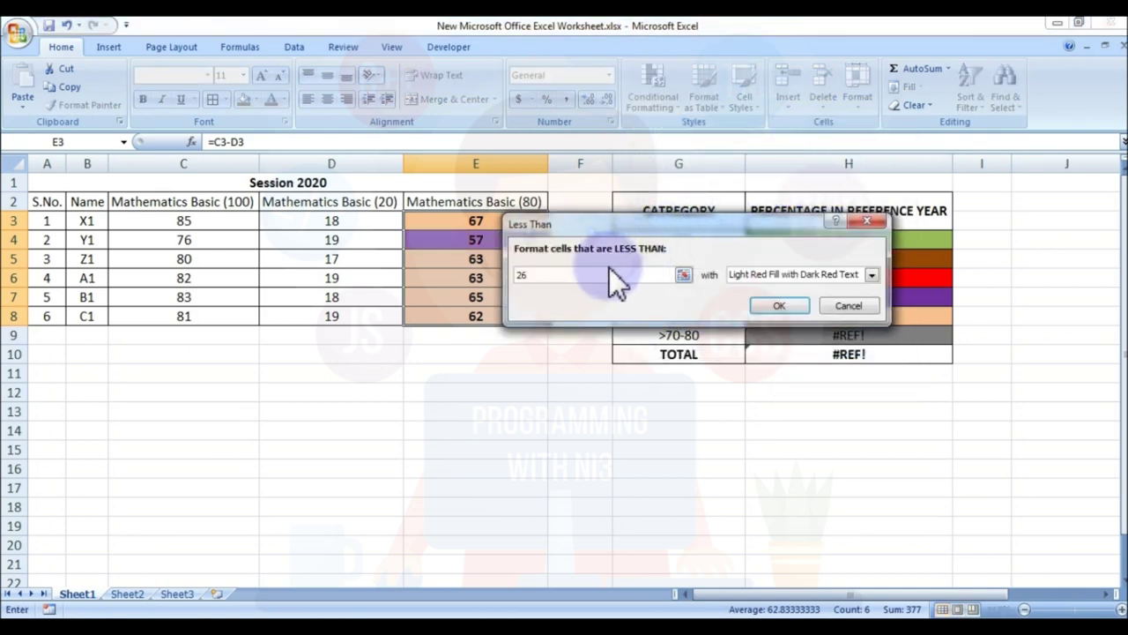
- Give the Less Than rule a custom format with an olive green fill and apply it to the marks
{"action": "left_click", "coordinate": [872, 274]}
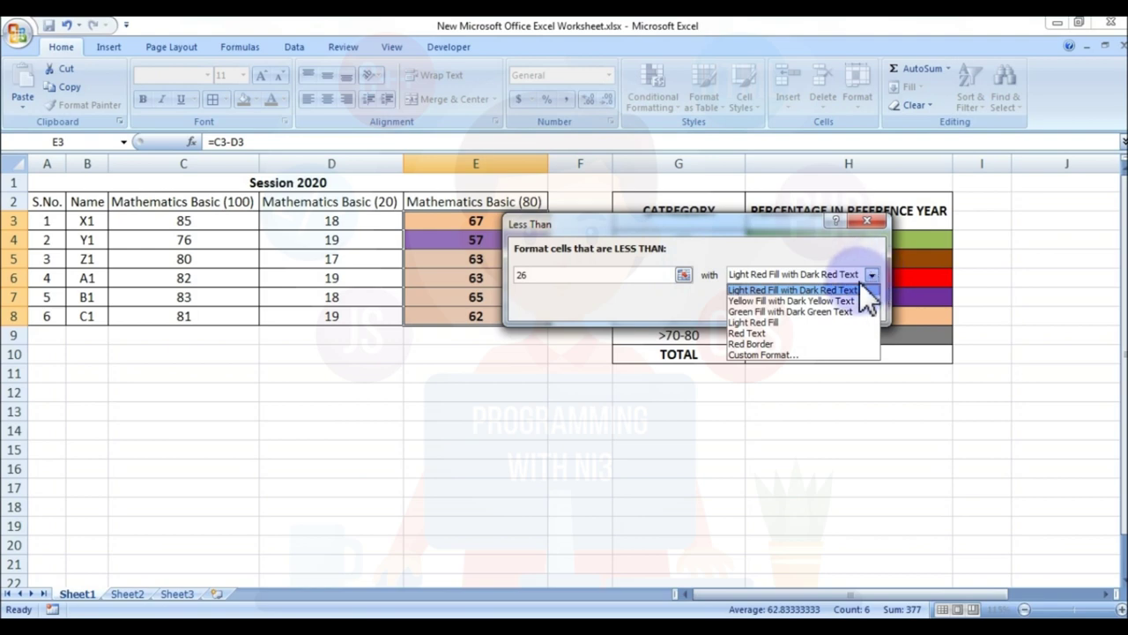
{"action": "left_click", "coordinate": [786, 352]}
{"action": "left_click", "coordinate": [641, 94]}
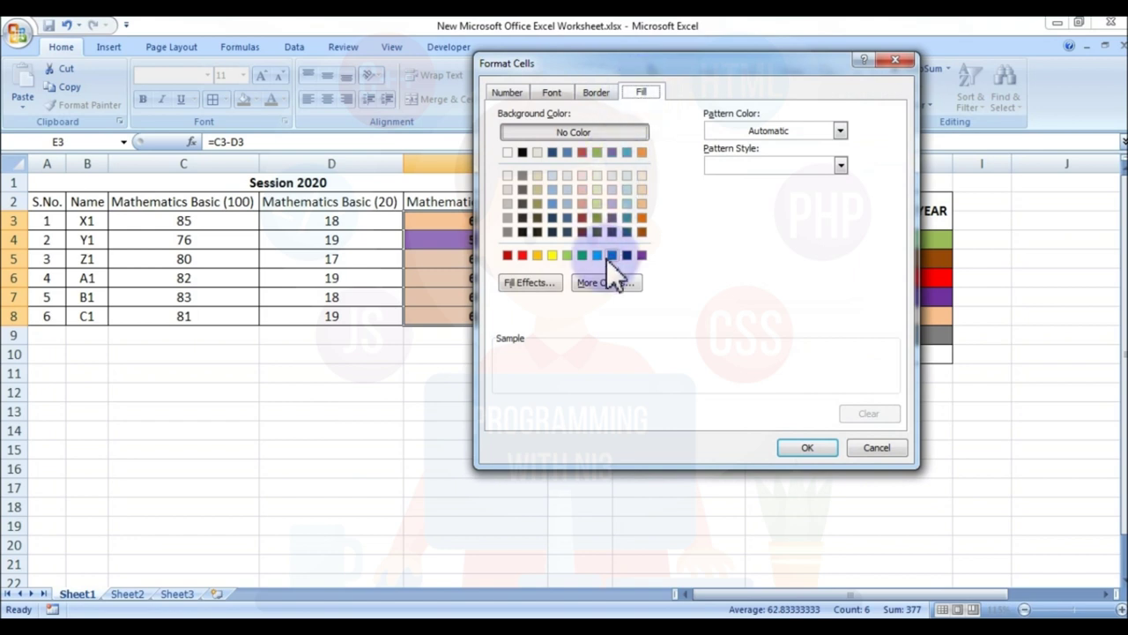
{"action": "left_click_drag", "start_coordinate": [633, 56], "coordinate": [422, 134]}
{"action": "left_click", "coordinate": [386, 230]}
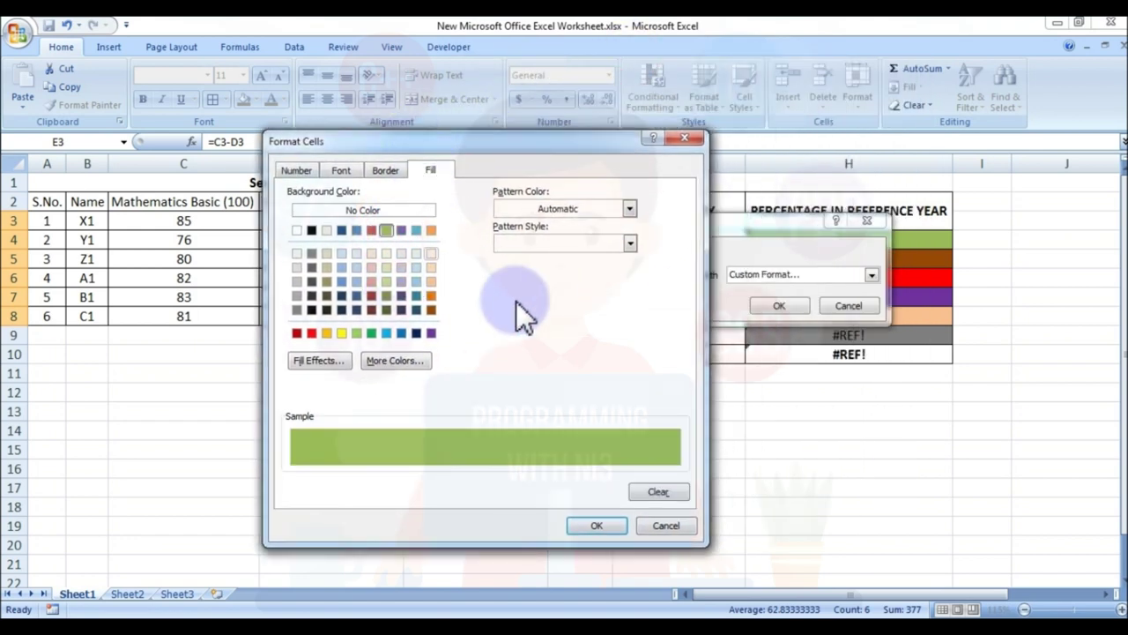
{"action": "left_click", "coordinate": [617, 529]}
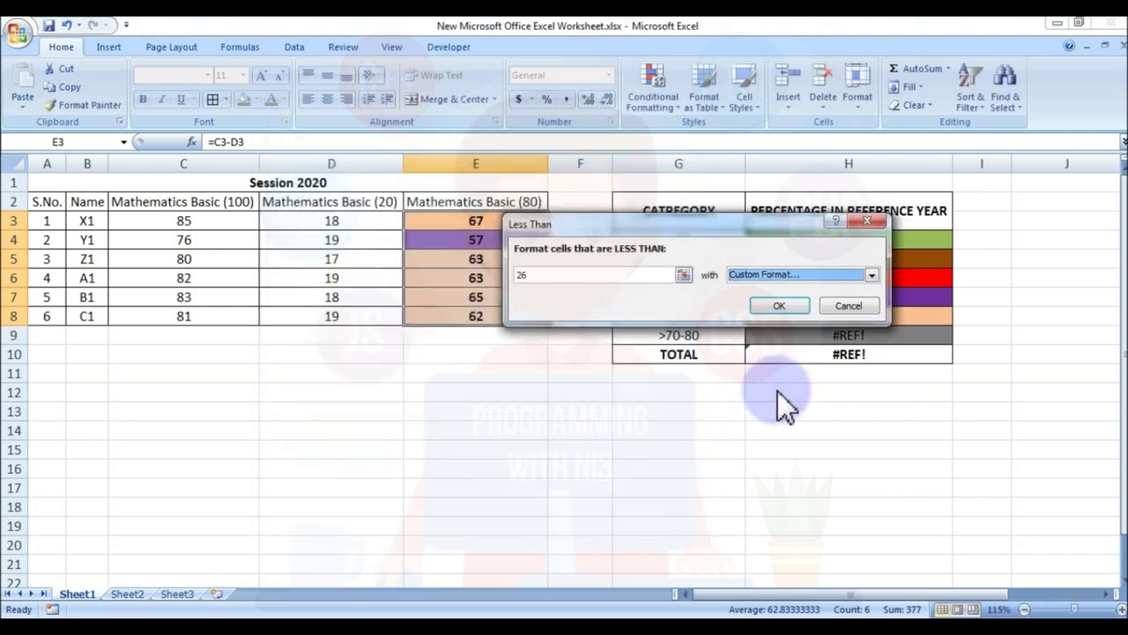
{"action": "left_click", "coordinate": [780, 306]}
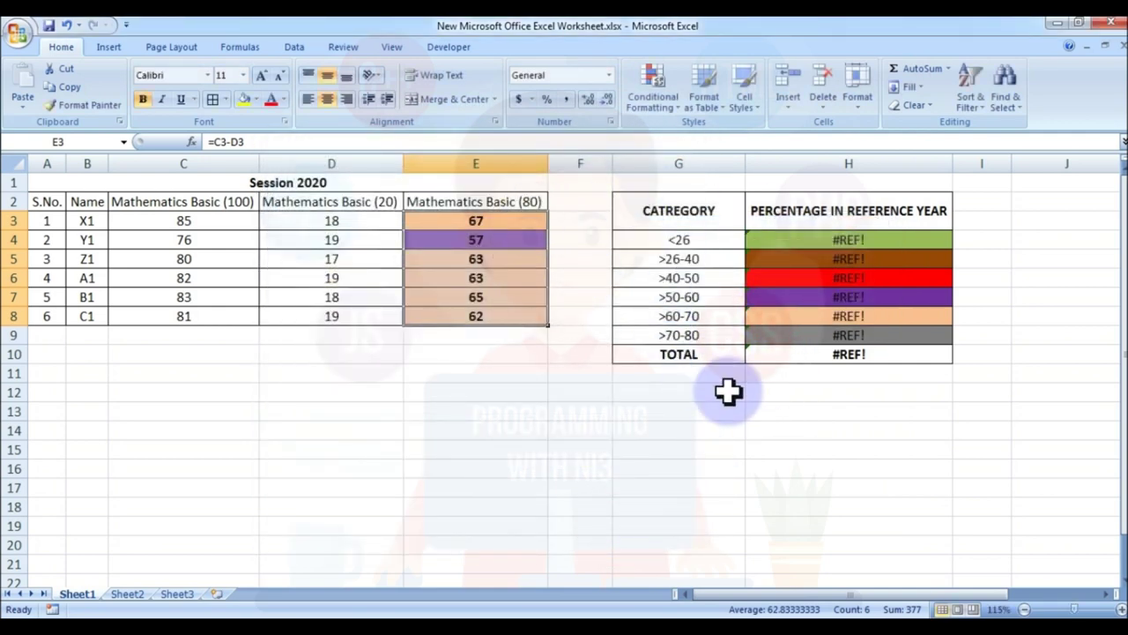
{"action": "left_click", "coordinate": [588, 334]}
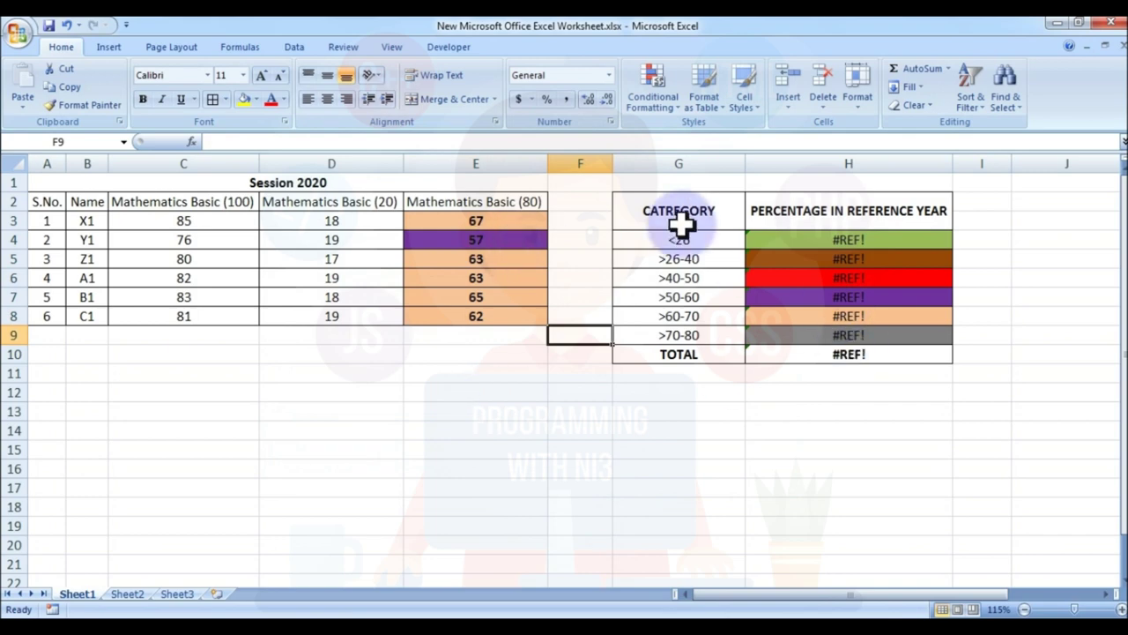
- Start a Between conditional formatting rule on E3:E8 with the limits 26 and 40
{"action": "left_click_drag", "start_coordinate": [517, 222], "coordinate": [506, 317]}
{"action": "left_click", "coordinate": [652, 88]}
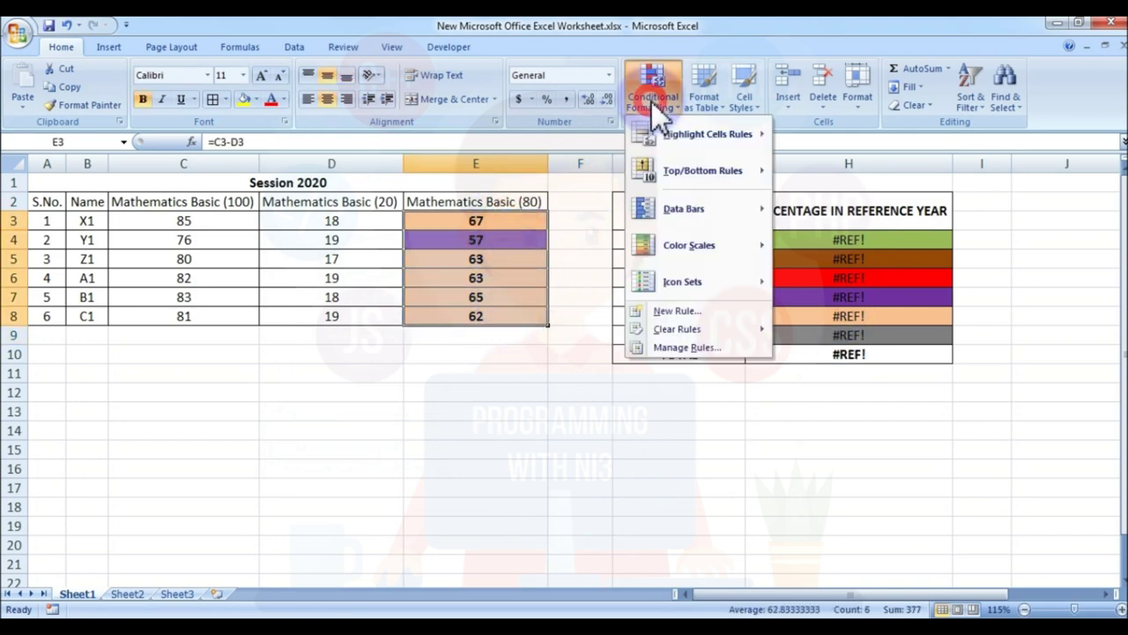
{"action": "mouse_move", "coordinate": [677, 134]}
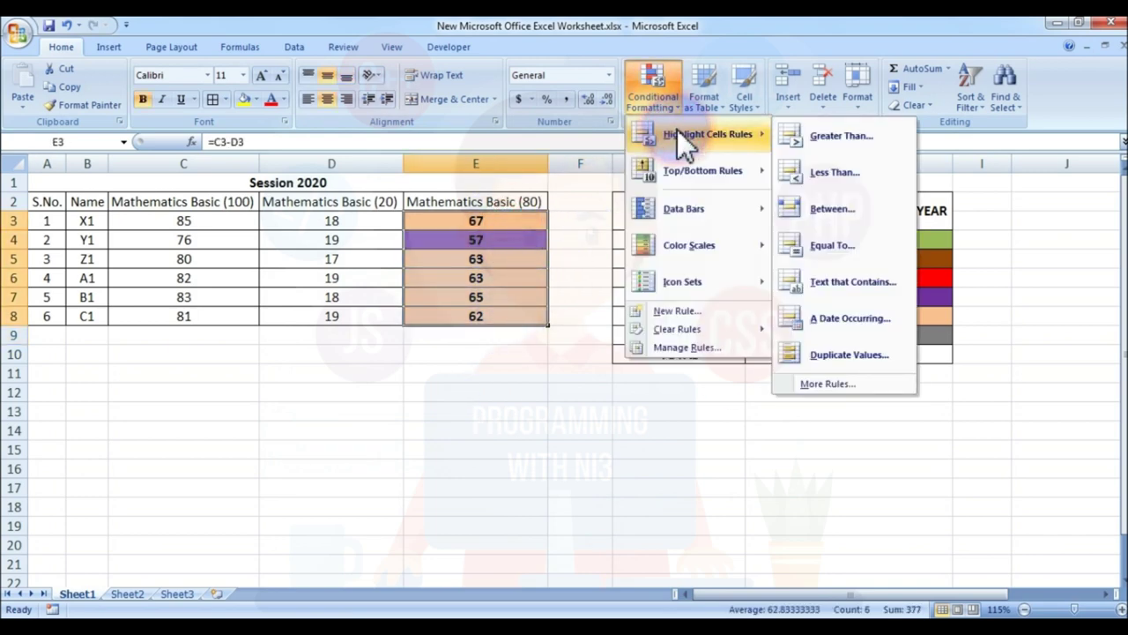
{"action": "left_click", "coordinate": [809, 211]}
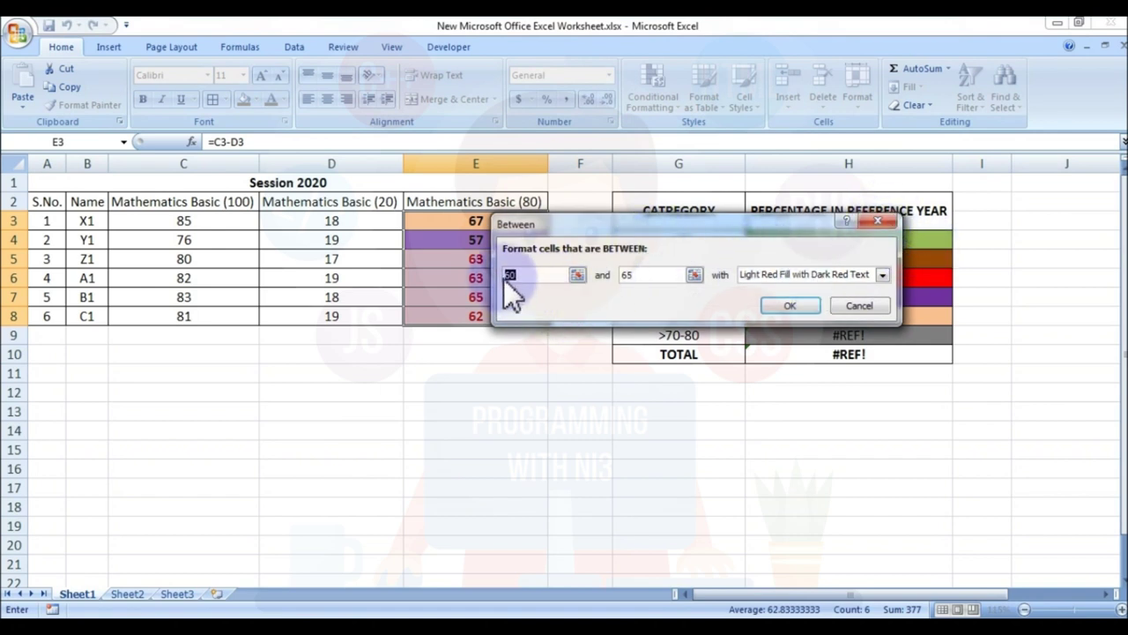
{"action": "type", "text": "2"}
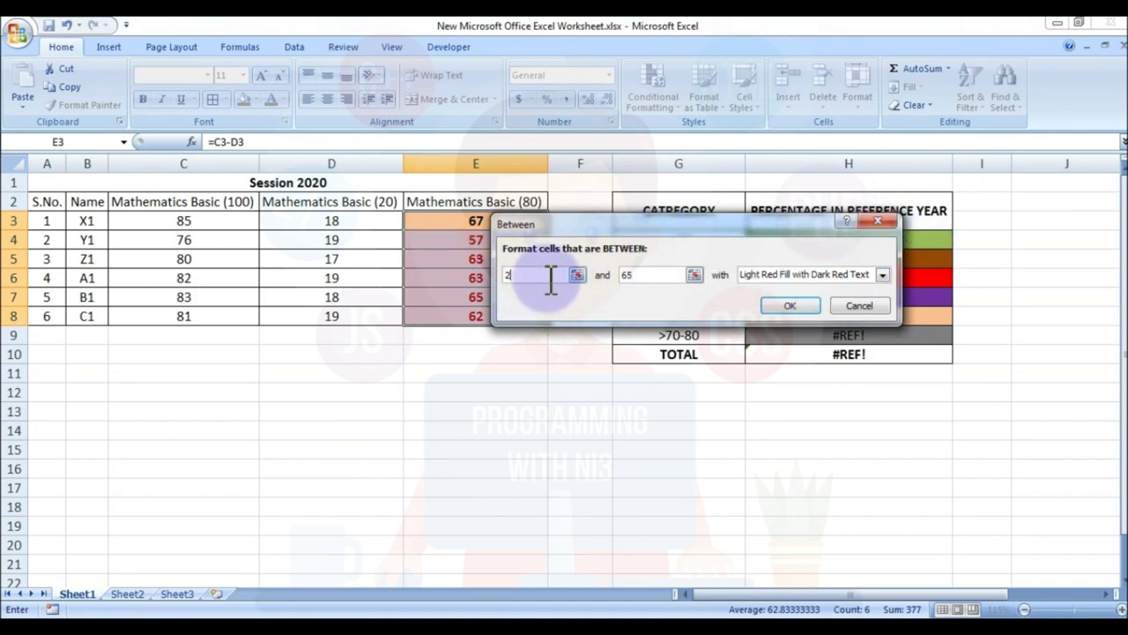
{"action": "key", "text": "Tab"}
{"action": "type", "text": "40"}
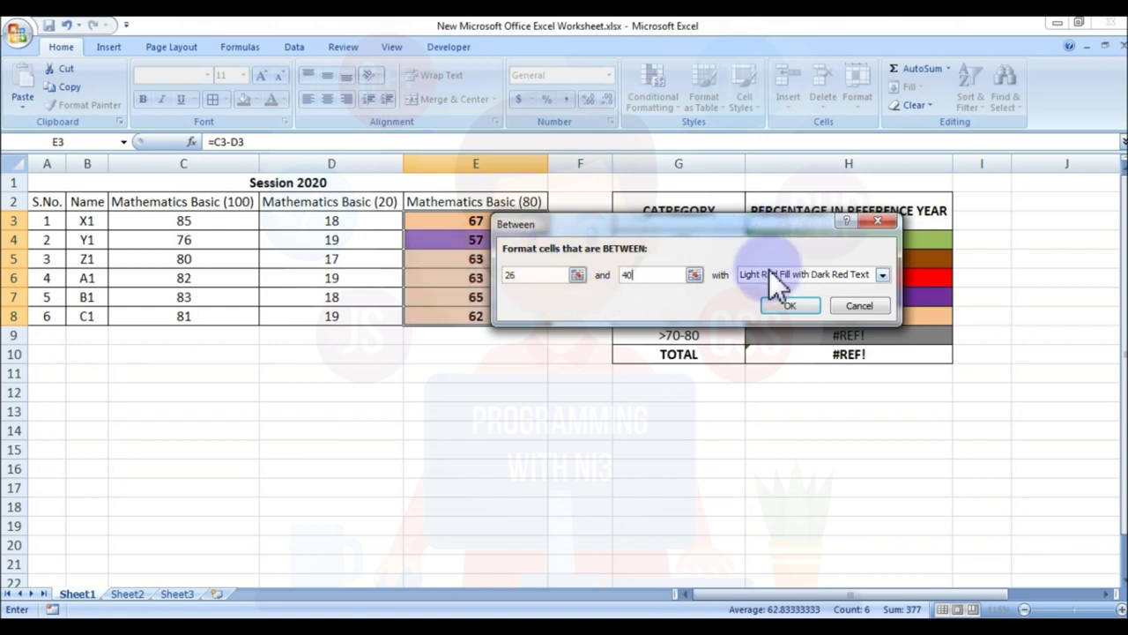
- Give the Between rule a custom format with a dark orange-brown fill and apply it to the marks
{"action": "left_click", "coordinate": [881, 275]}
{"action": "left_click", "coordinate": [791, 353]}
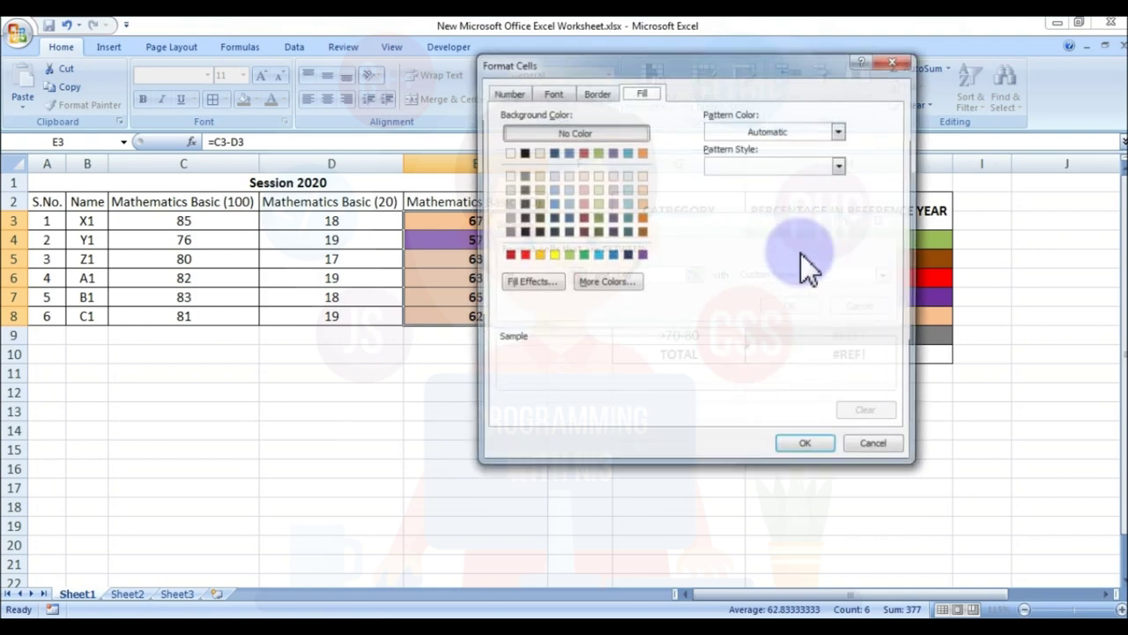
{"action": "left_click", "coordinate": [643, 84]}
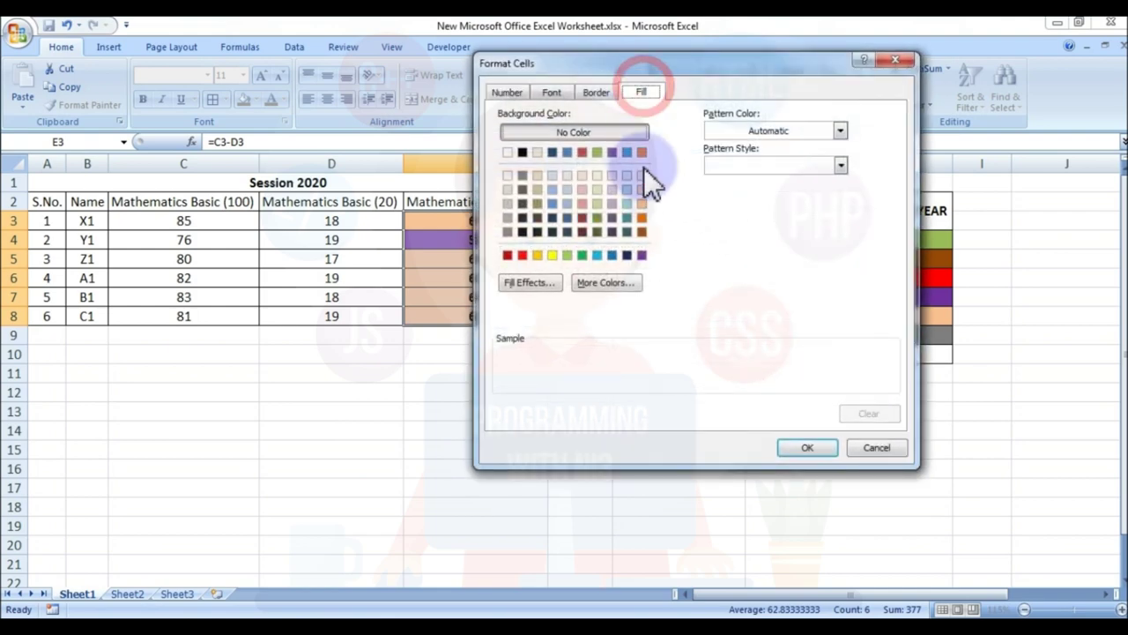
{"action": "left_click", "coordinate": [644, 231]}
{"action": "left_click", "coordinate": [807, 447]}
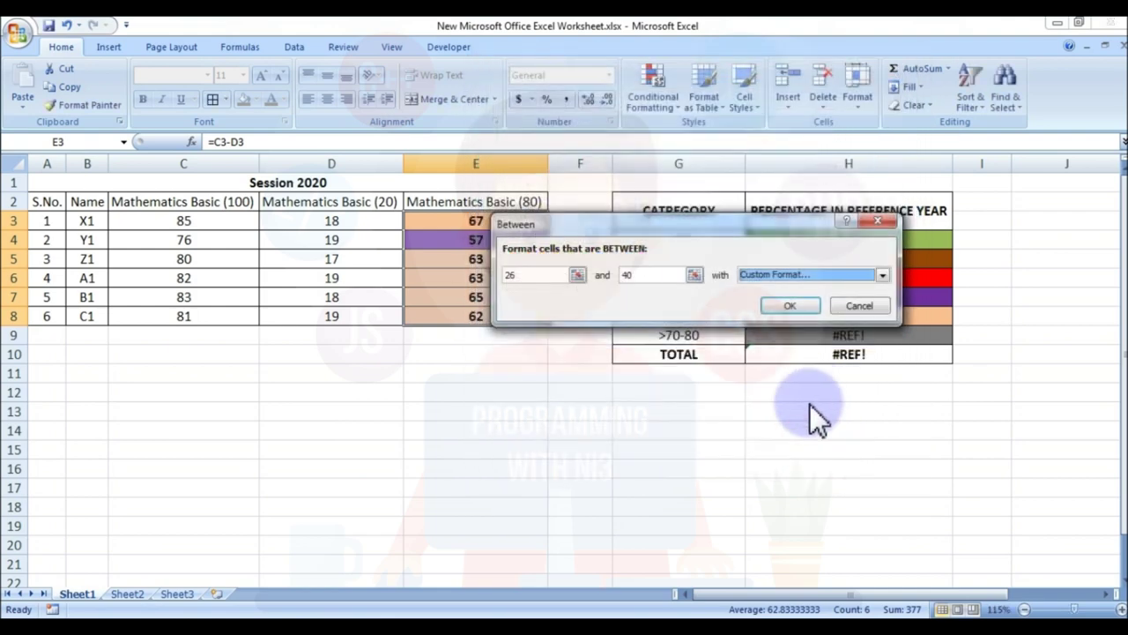
{"action": "left_click", "coordinate": [791, 306]}
{"action": "left_click", "coordinate": [795, 430]}
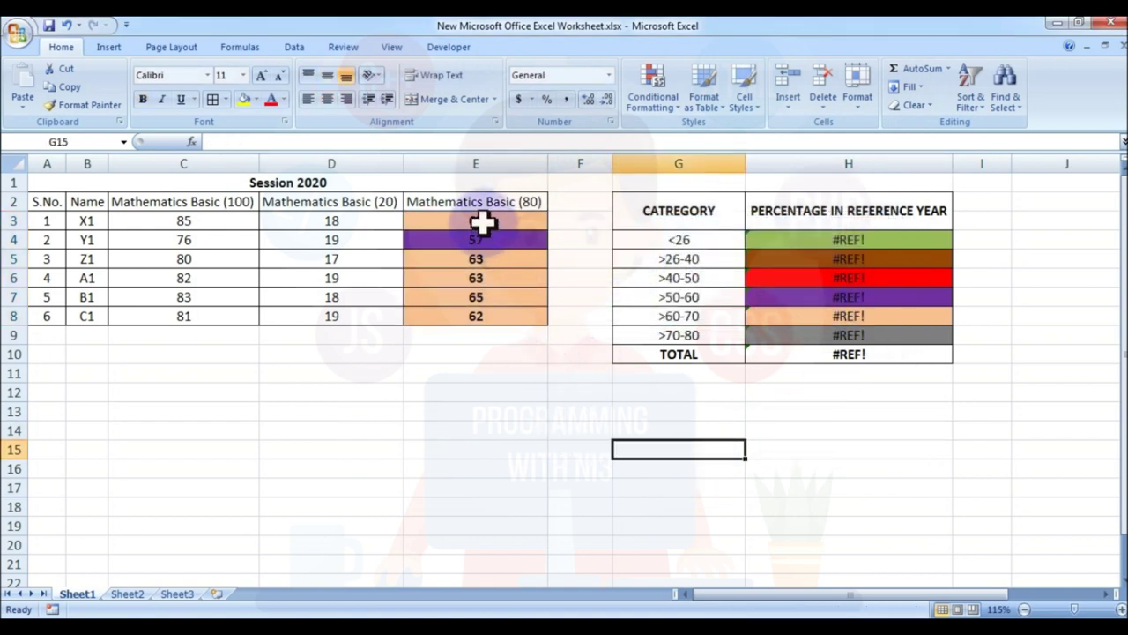
- Change the Mathematics Basic (100) mark of student A1 in C6 to 60
{"action": "left_click_drag", "start_coordinate": [482, 221], "coordinate": [484, 311]}
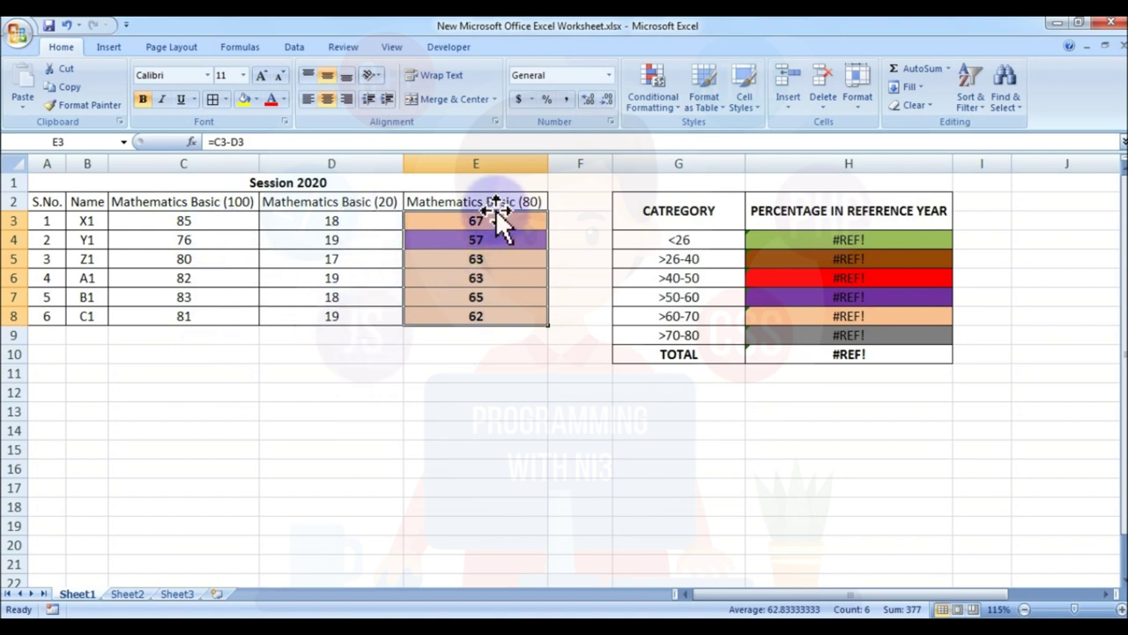
{"action": "left_click_drag", "start_coordinate": [517, 216], "coordinate": [526, 309]}
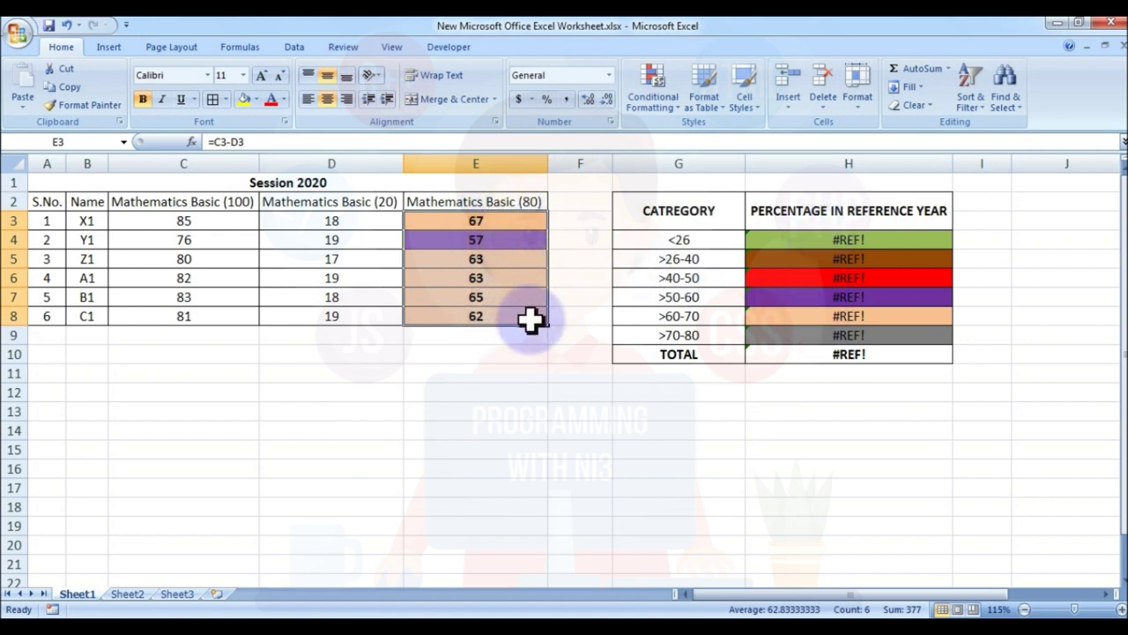
{"action": "left_click", "coordinate": [208, 281]}
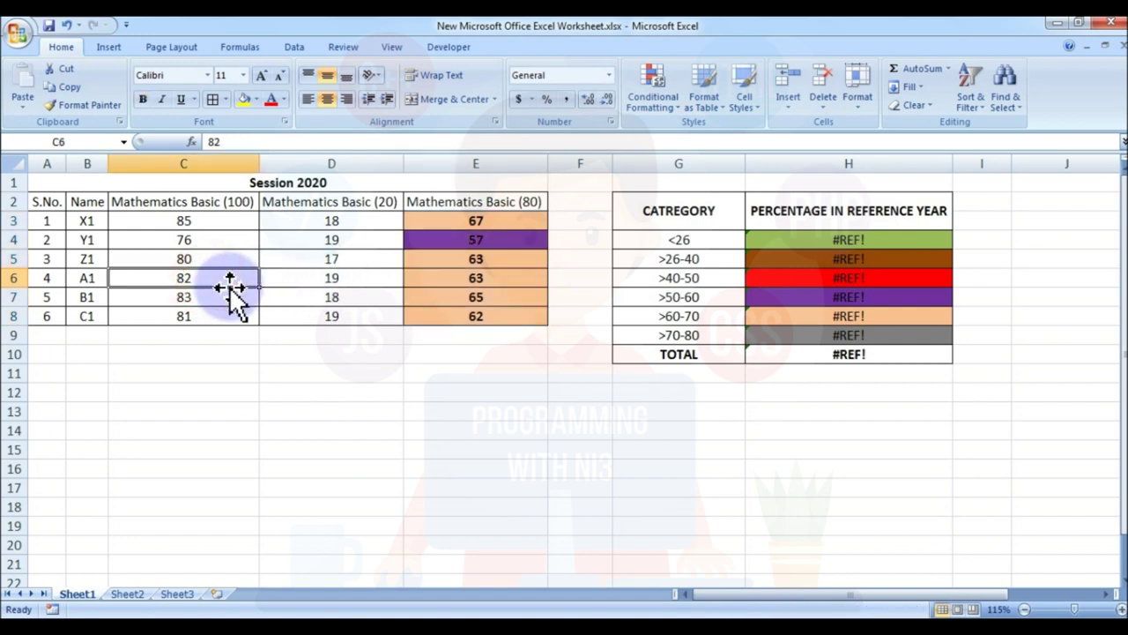
{"action": "type", "text": "60"}
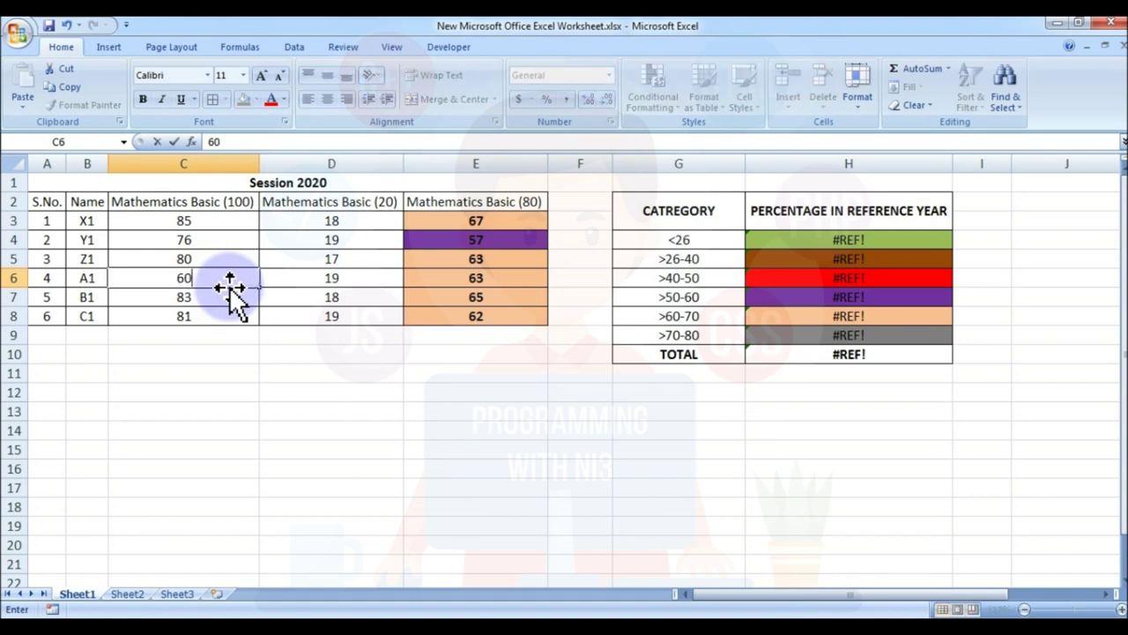
{"action": "key", "text": "Return"}
{"action": "key", "text": "Up"}
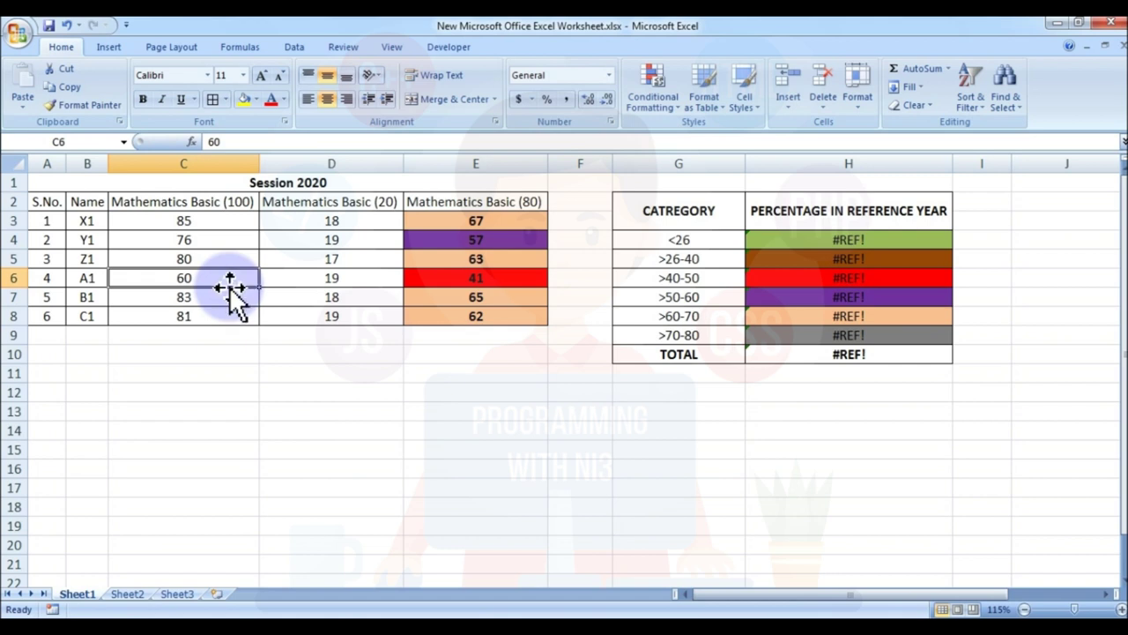
- Replace the broken reference in the <26 COUNTIF formula in H4 with the marks range E3:E8
{"action": "left_click", "coordinate": [844, 242]}
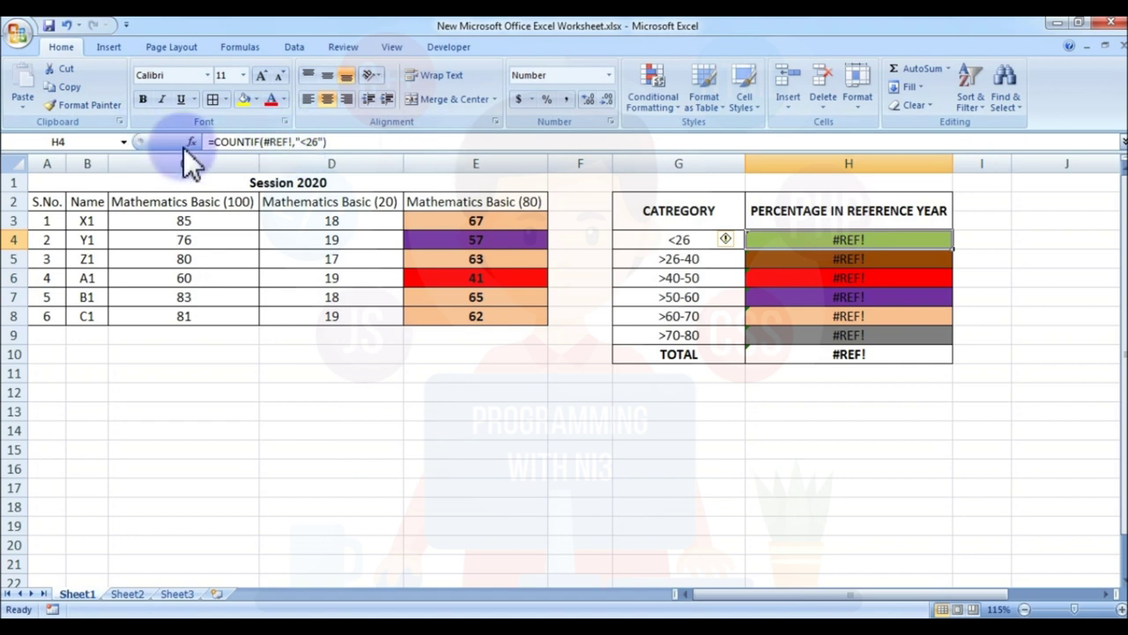
{"action": "left_click", "coordinate": [296, 141]}
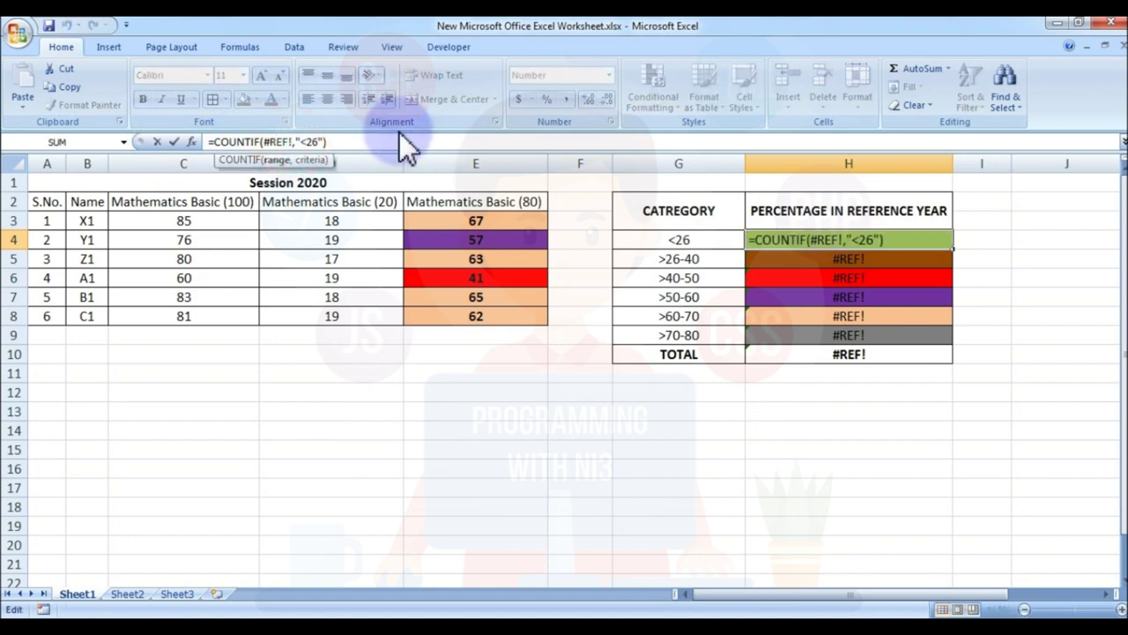
{"action": "key", "text": "BackSpace"}
{"action": "key", "text": "BackSpace"}
{"action": "key", "text": "BackSpace"}
{"action": "key", "text": "BackSpace"}
{"action": "key", "text": "BackSpace"}
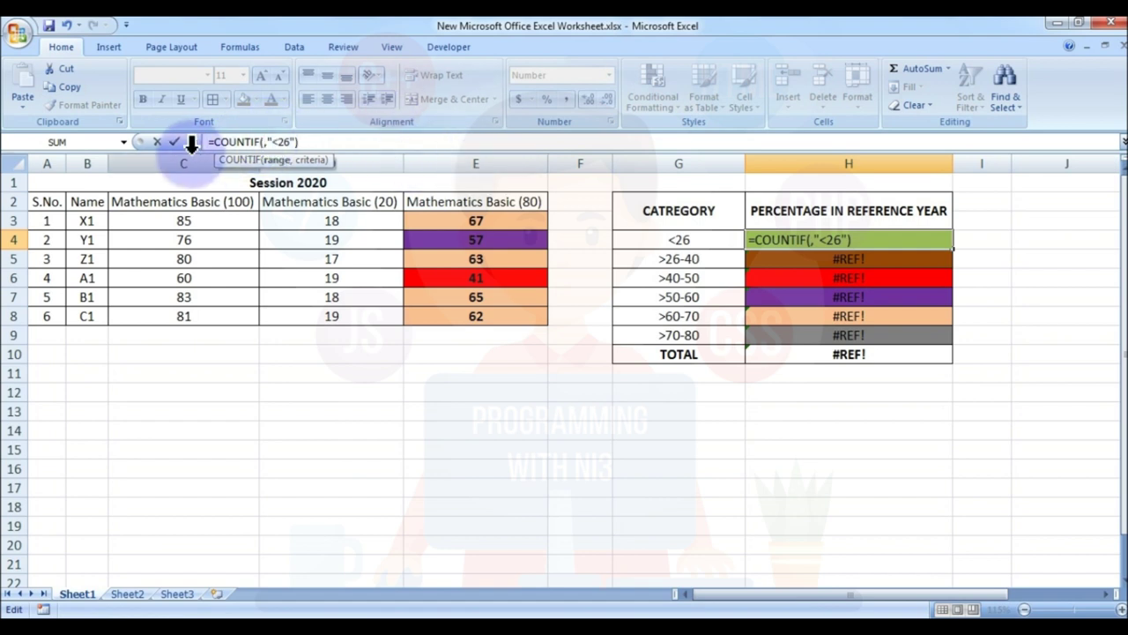
{"action": "left_click_drag", "start_coordinate": [498, 222], "coordinate": [496, 320]}
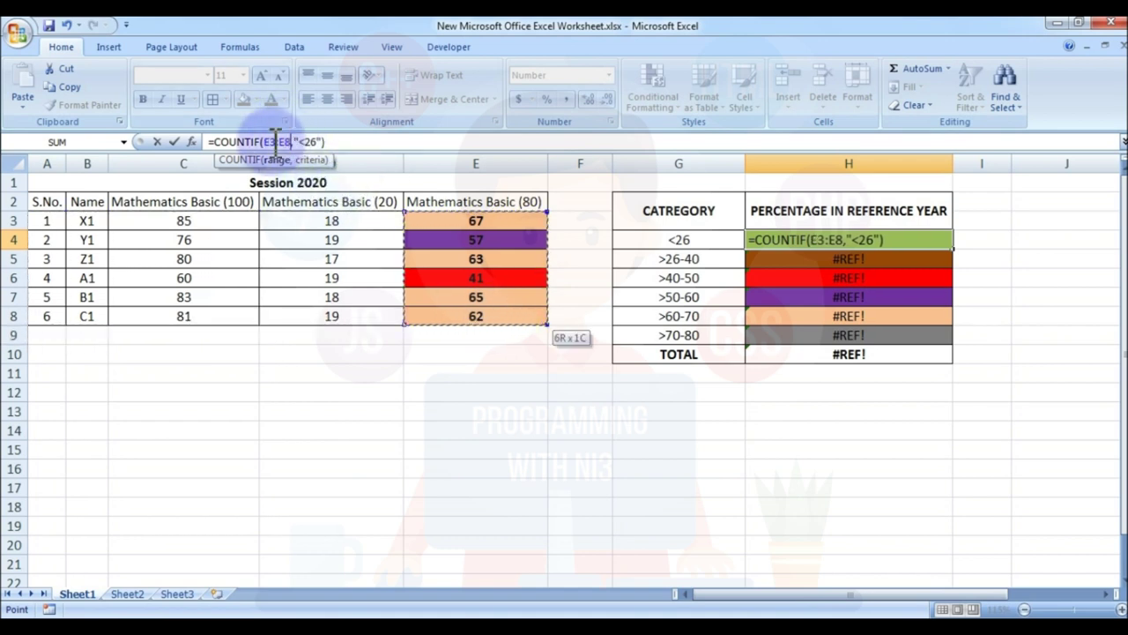
- Copy the E3:E8 reference from the <26 formula and commit the formula in H4
{"action": "left_click_drag", "start_coordinate": [263, 142], "coordinate": [292, 144]}
{"action": "key", "text": "ctrl+c"}
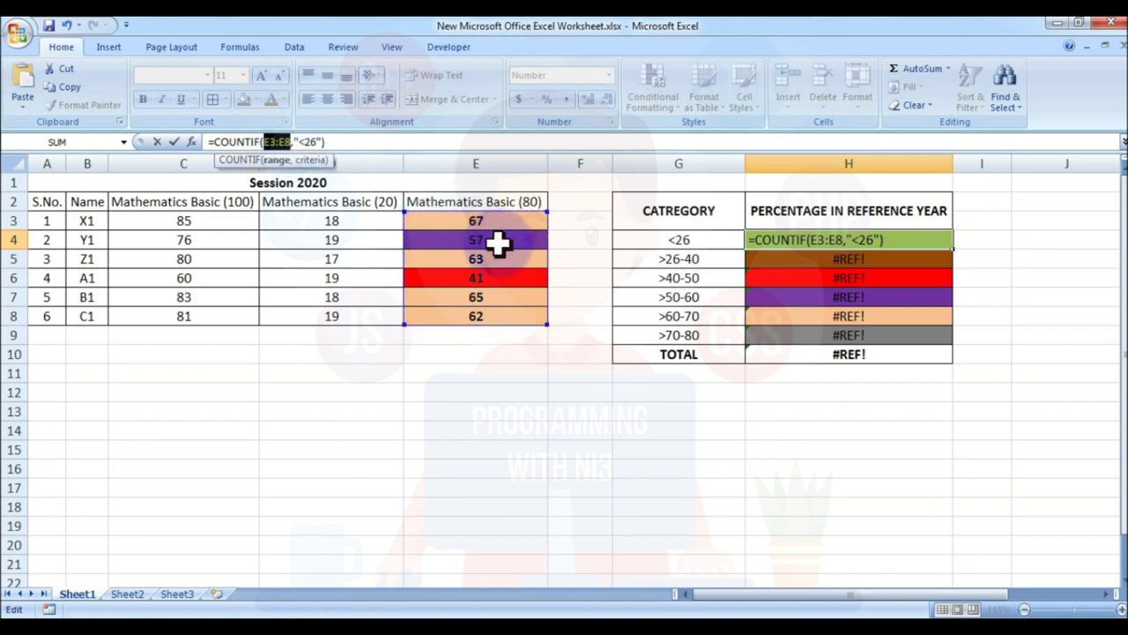
{"action": "left_click", "coordinate": [415, 144]}
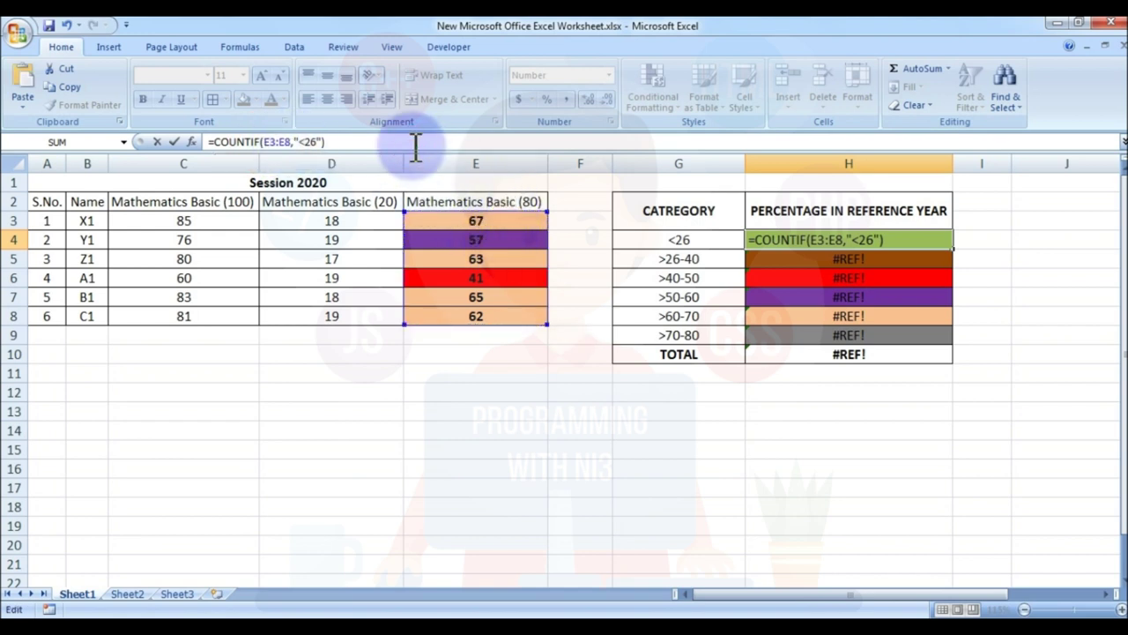
{"action": "key", "text": "Return"}
{"action": "left_click", "coordinate": [796, 235]}
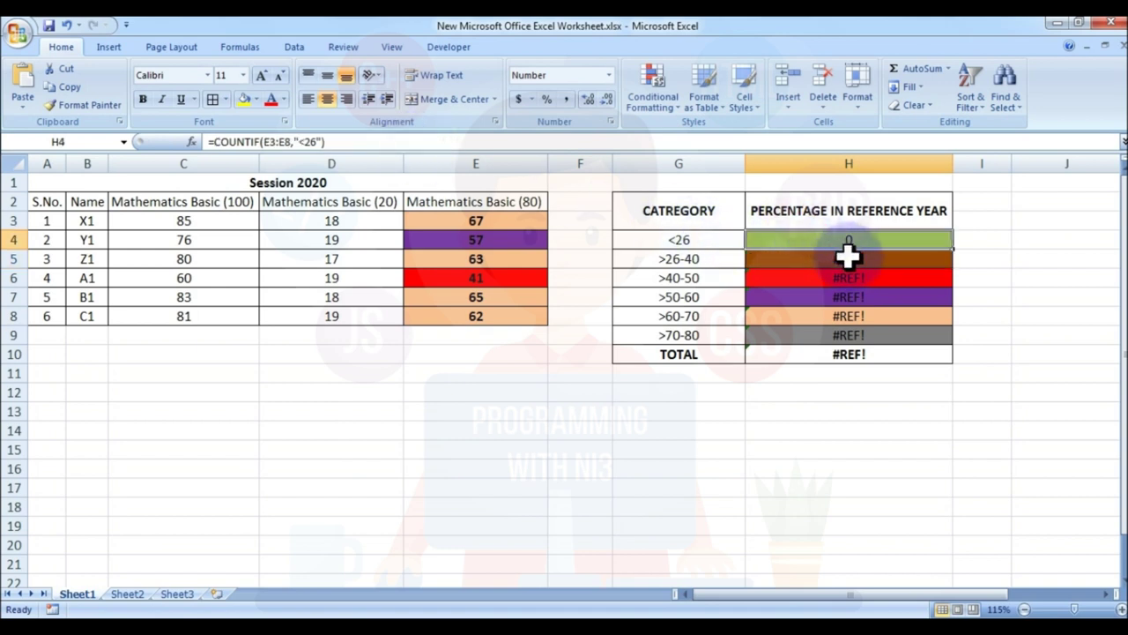
- Replace both broken references in the >26-40 formula in H5 with E3:E8, keeping the COUNTIF parentheses intact
{"action": "double_click", "coordinate": [848, 255]}
{"action": "left_click", "coordinate": [420, 143]}
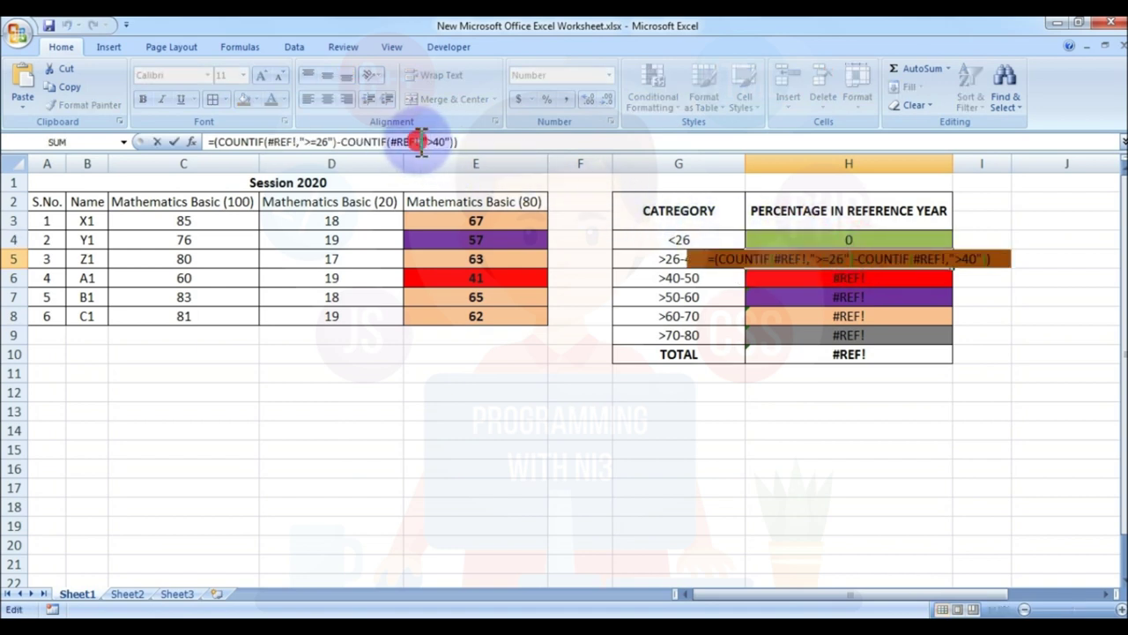
{"action": "left_click_drag", "start_coordinate": [421, 143], "coordinate": [395, 143]}
{"action": "type", "text": "E3:E8"}
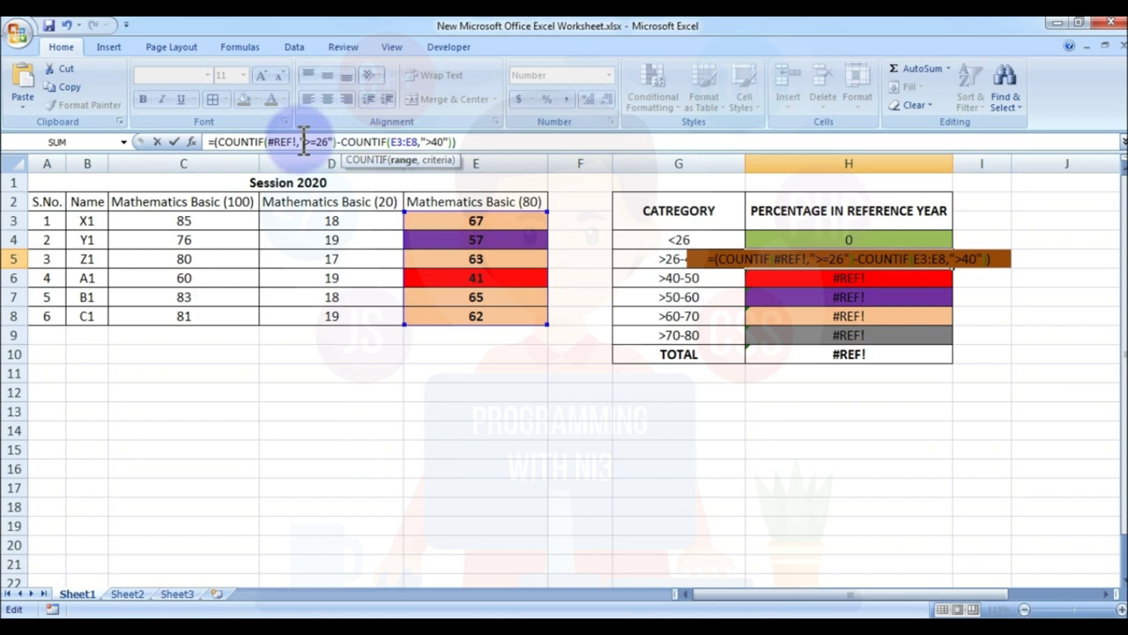
{"action": "left_click_drag", "start_coordinate": [294, 141], "coordinate": [270, 142]}
{"action": "type", "text": "E3:E8"}
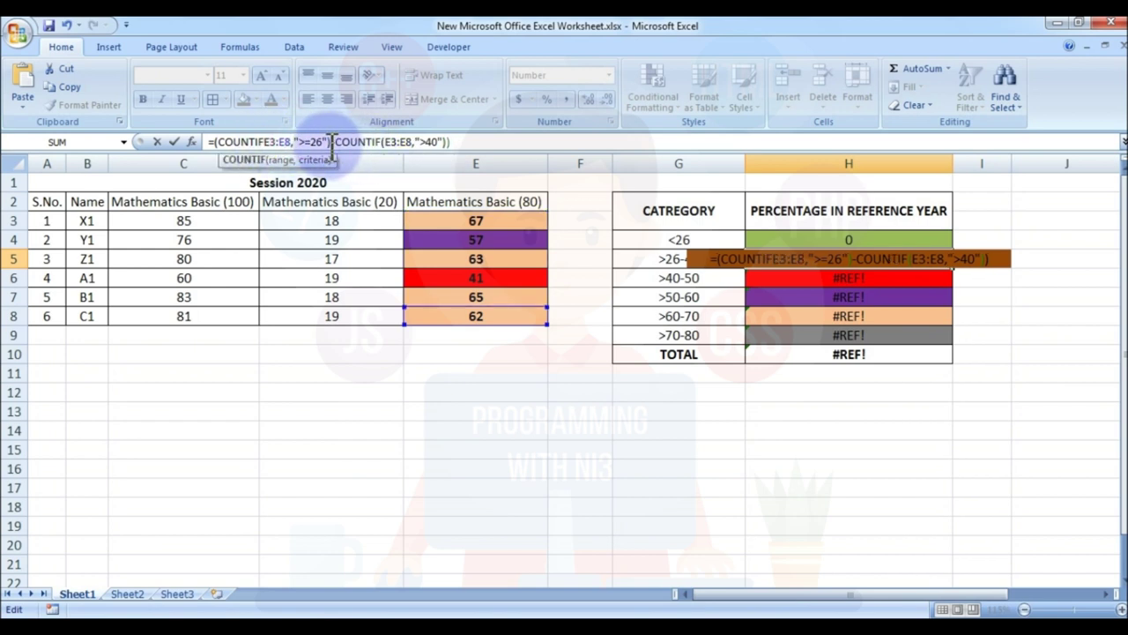
{"action": "type", "text": "("}
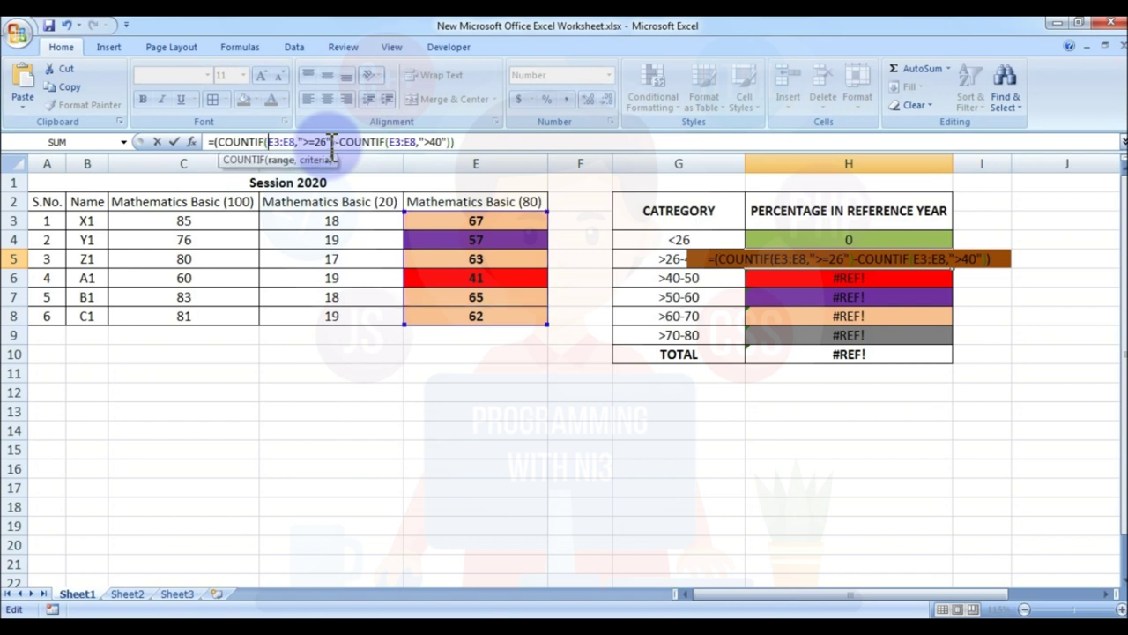
{"action": "key", "text": "Return"}
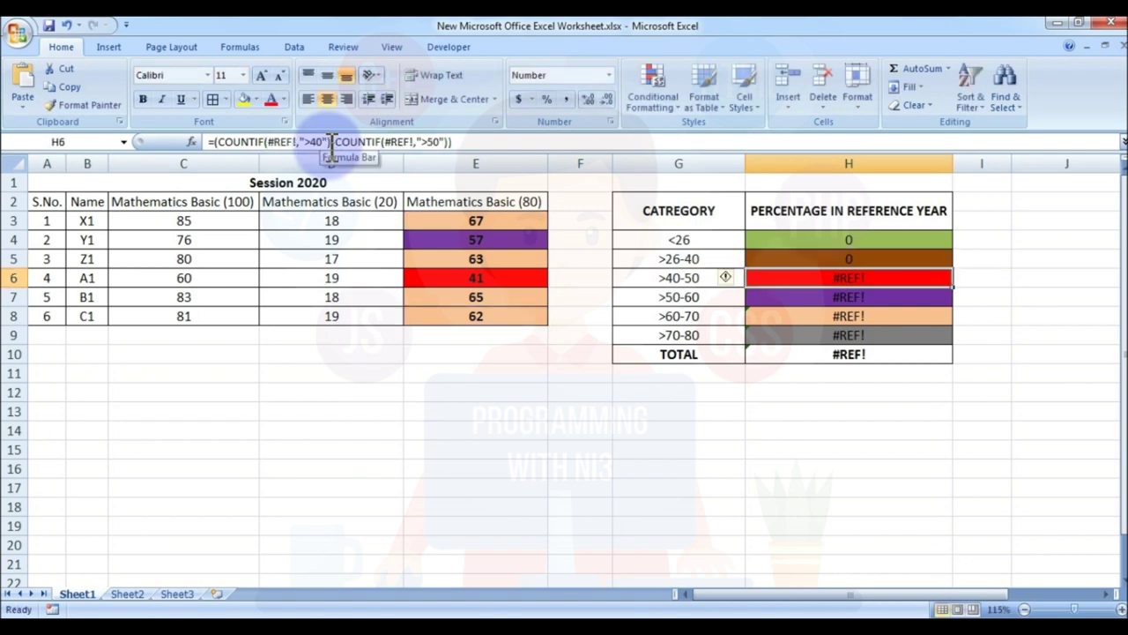
- Replace both broken references in the >40-50 COUNTIF formula in H6 with E3:E8
{"action": "key", "text": "F2"}
{"action": "key", "text": "Left"}
{"action": "key", "text": "Left"}
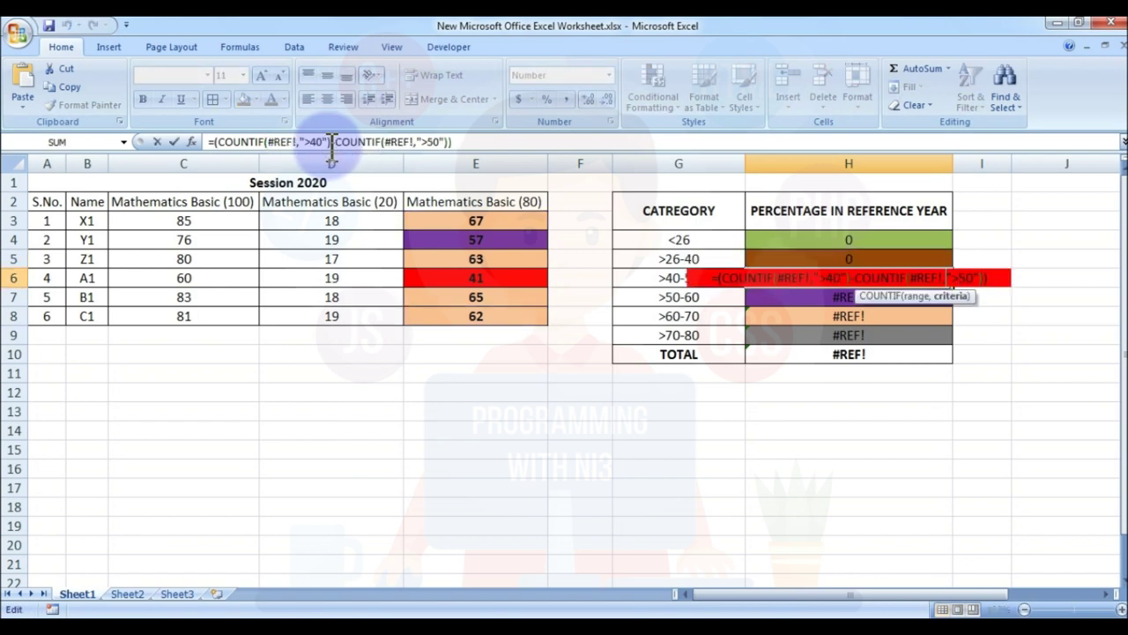
{"action": "type", "text": "E3:E8"}
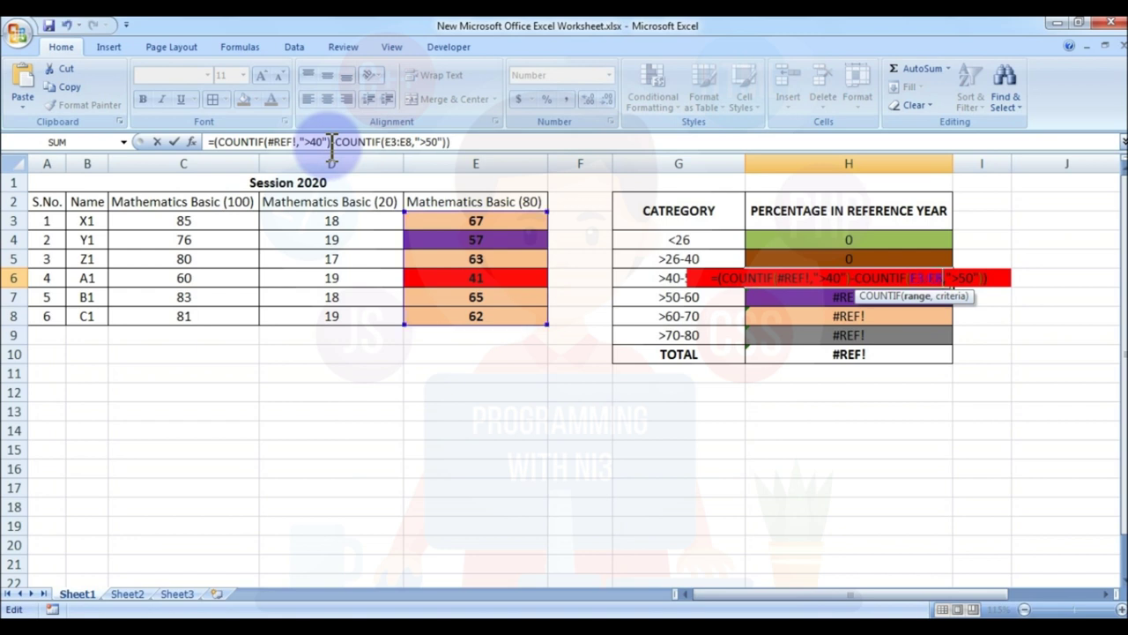
{"action": "left_click", "coordinate": [332, 141]}
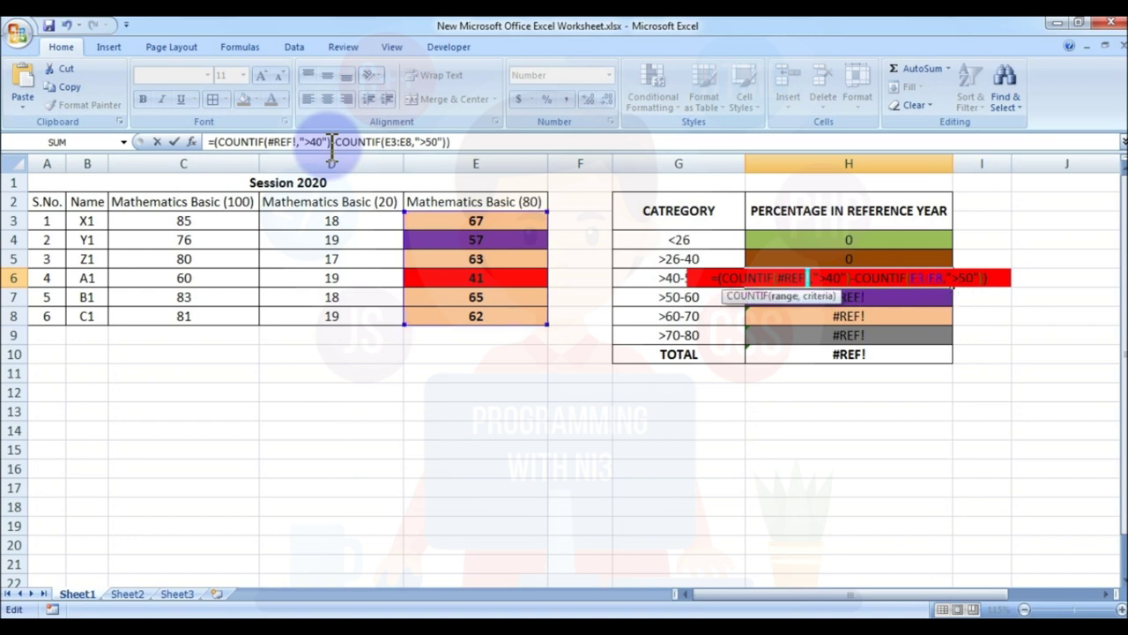
{"action": "type", "text": "E3:E8"}
{"action": "key", "text": "Return"}
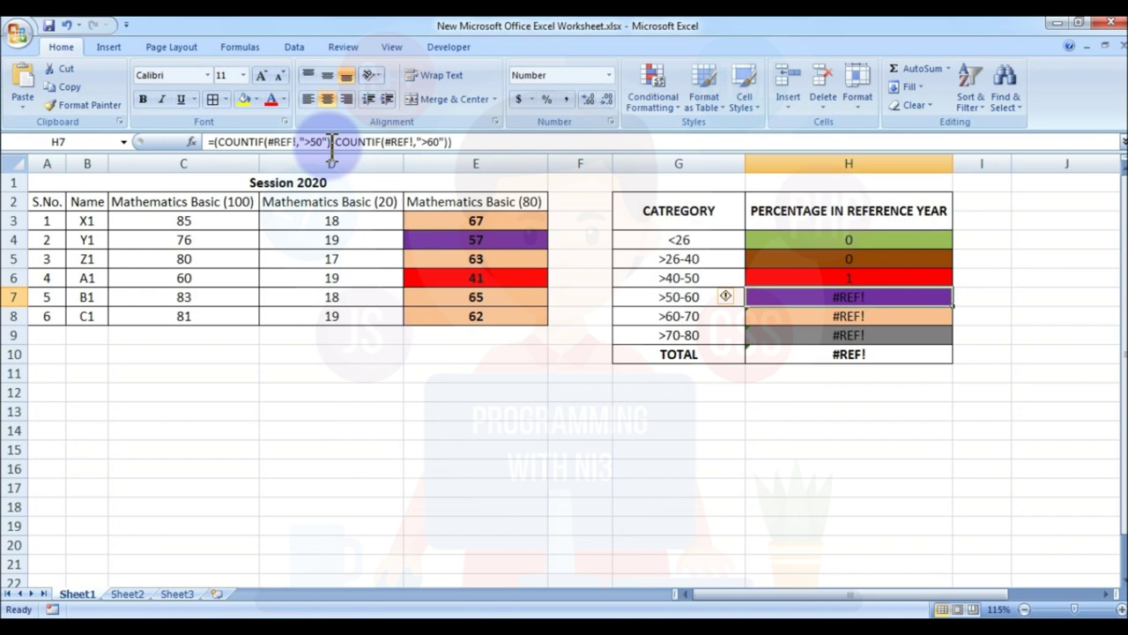
- Replace both broken references in the >50-60 COUNTIF formula in H7 with E3:E8
{"action": "left_click", "coordinate": [331, 142]}
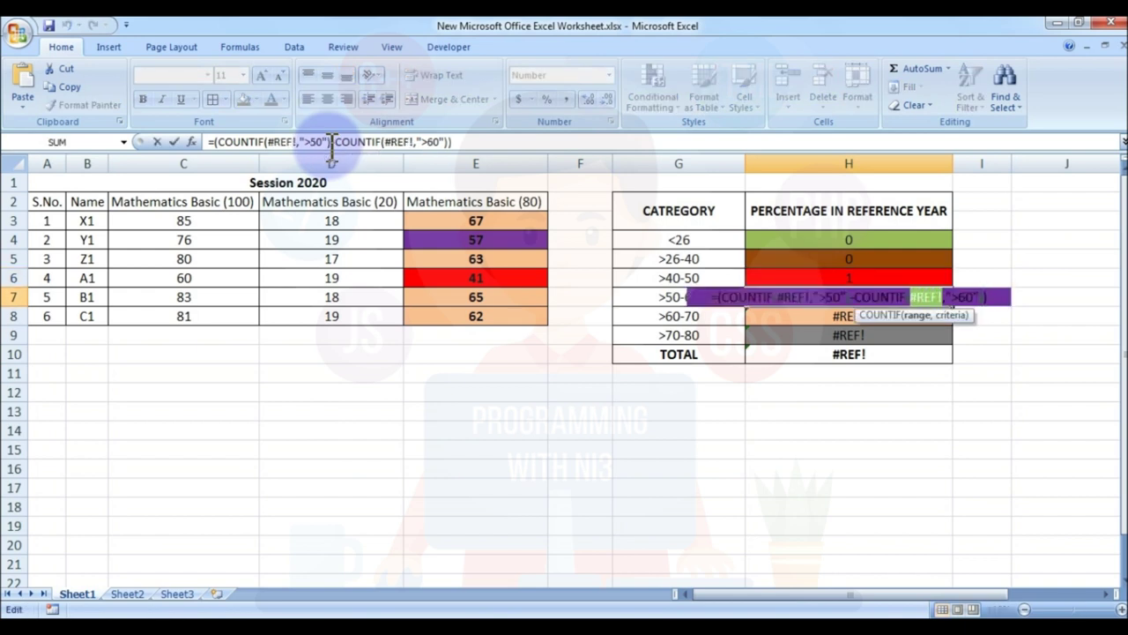
{"action": "type", "text": "E3:E8"}
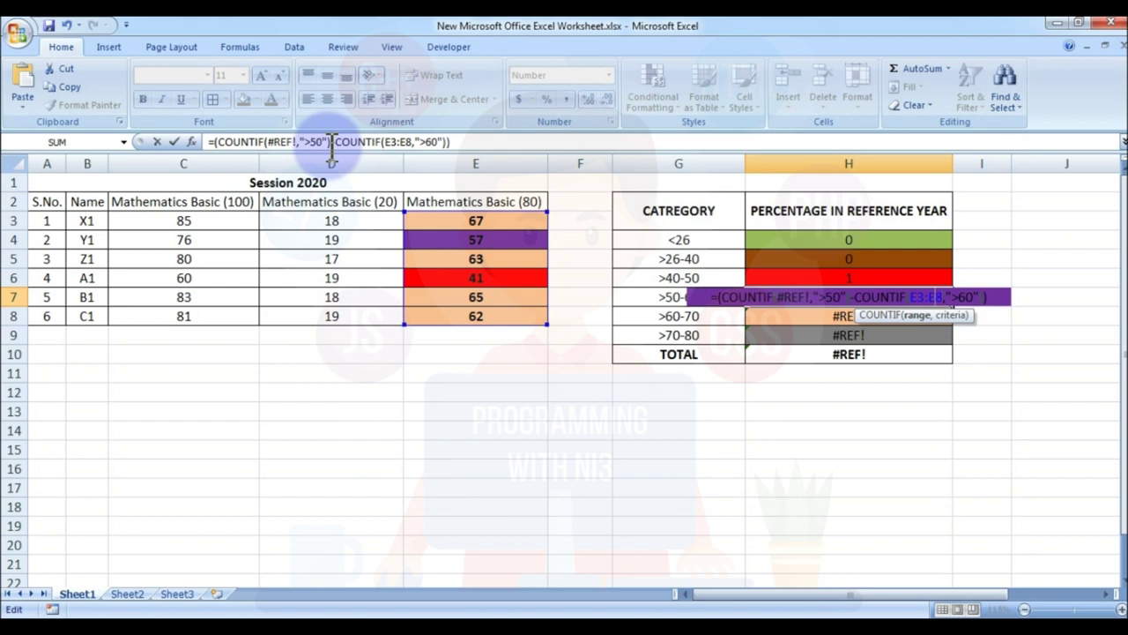
{"action": "type", "text": "E3:E8"}
{"action": "key", "text": "Return"}
{"action": "key", "text": "Up"}
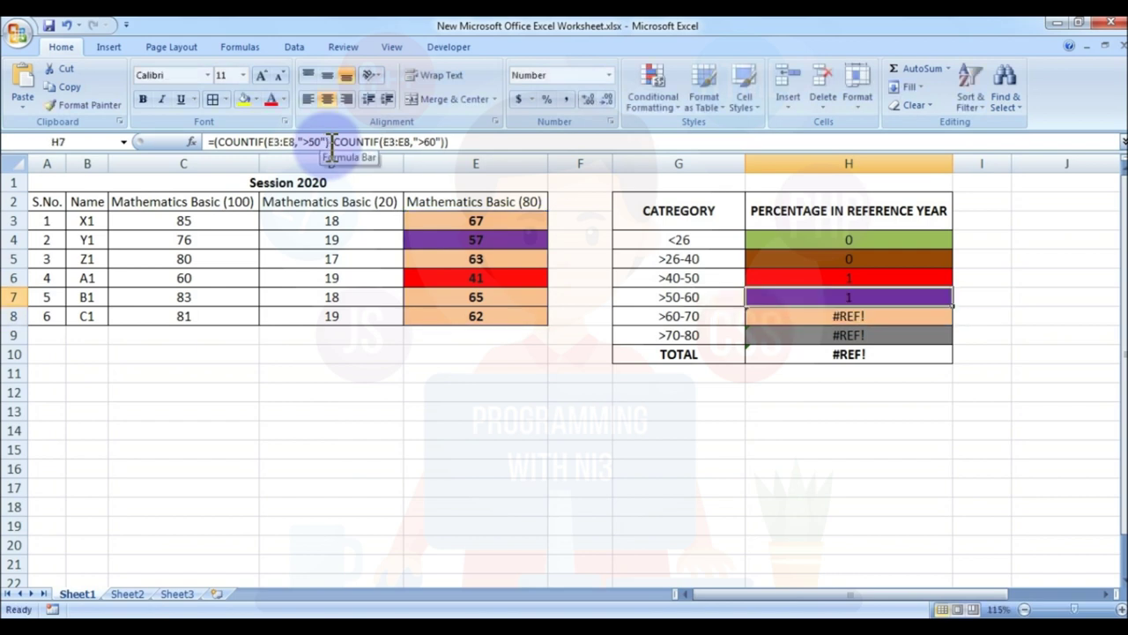
{"action": "left_click", "coordinate": [332, 141]}
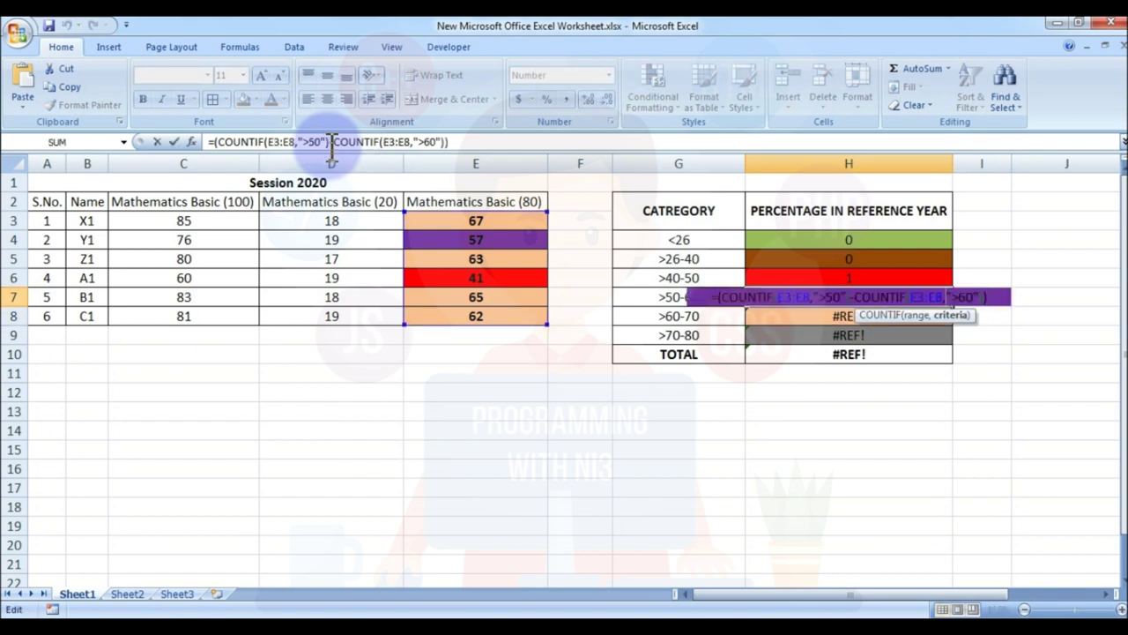
{"action": "key", "text": "Return"}
- Replace both broken references in the >60-70 COUNTIF formula in H8 with E3:E8
{"action": "left_click", "coordinate": [332, 141]}
{"action": "type", "text": "E3:E8"}
{"action": "key", "text": "Left"}
{"action": "key", "text": "Left"}
{"action": "key", "text": "Left"}
{"action": "key", "text": "Left"}
{"action": "key", "text": "Left"}
{"action": "key", "text": "Left"}
{"action": "key", "text": "Left"}
{"action": "key", "text": "Left"}
{"action": "key", "text": "Left"}
{"action": "key", "text": "Left"}
{"action": "key", "text": "Left"}
{"action": "key", "text": "Left"}
{"action": "key", "text": "Left"}
{"action": "key", "text": "Left"}
{"action": "key", "text": "Left"}
{"action": "key", "text": "Left"}
{"action": "key", "text": "Left"}
{"action": "key", "text": "Left"}
{"action": "key", "text": "Left"}
{"action": "key", "text": "Left"}
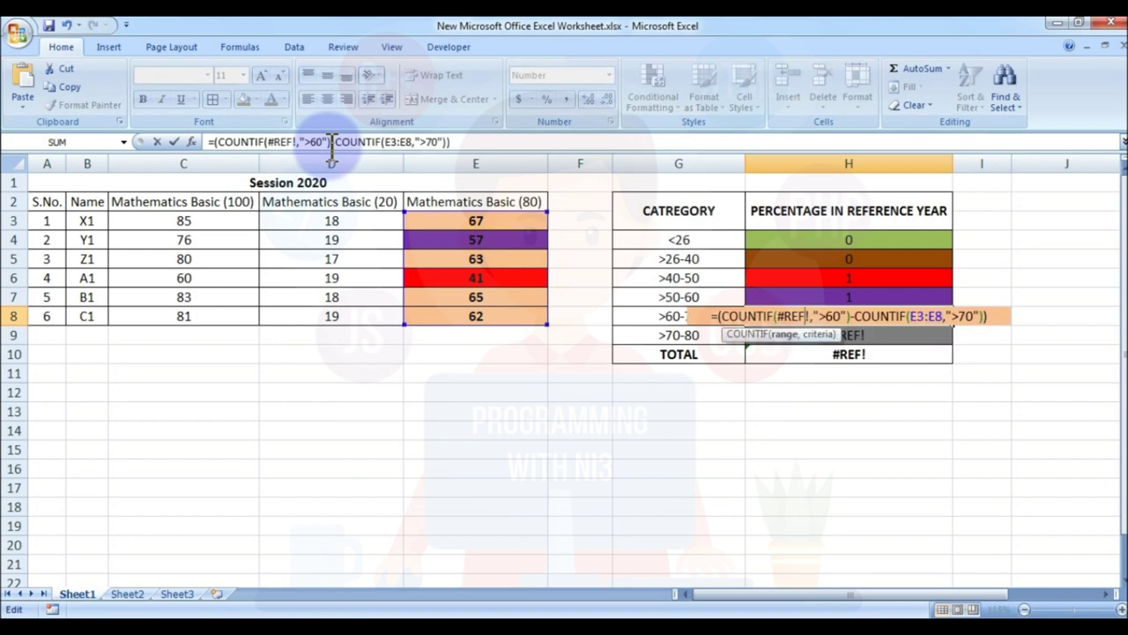
{"action": "key", "text": "BackSpace"}
{"action": "key", "text": "BackSpace"}
{"action": "key", "text": "BackSpace"}
{"action": "key", "text": "BackSpace"}
{"action": "key", "text": "Delete"}
{"action": "type", "text": "E3:E8"}
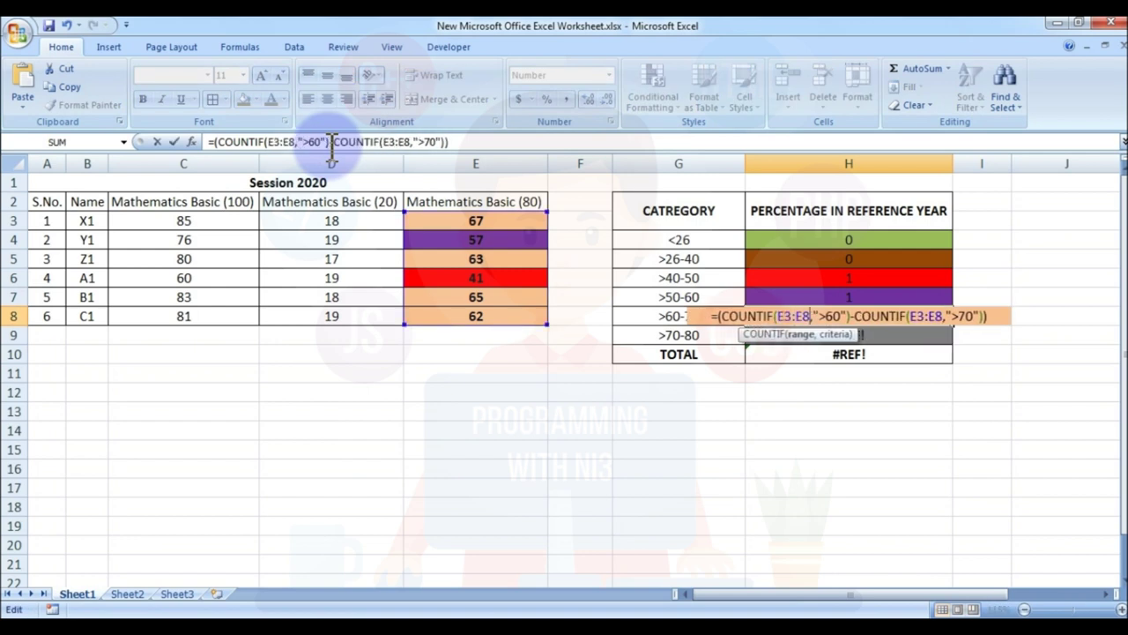
{"action": "key", "text": "Return"}
{"action": "key", "text": "Up"}
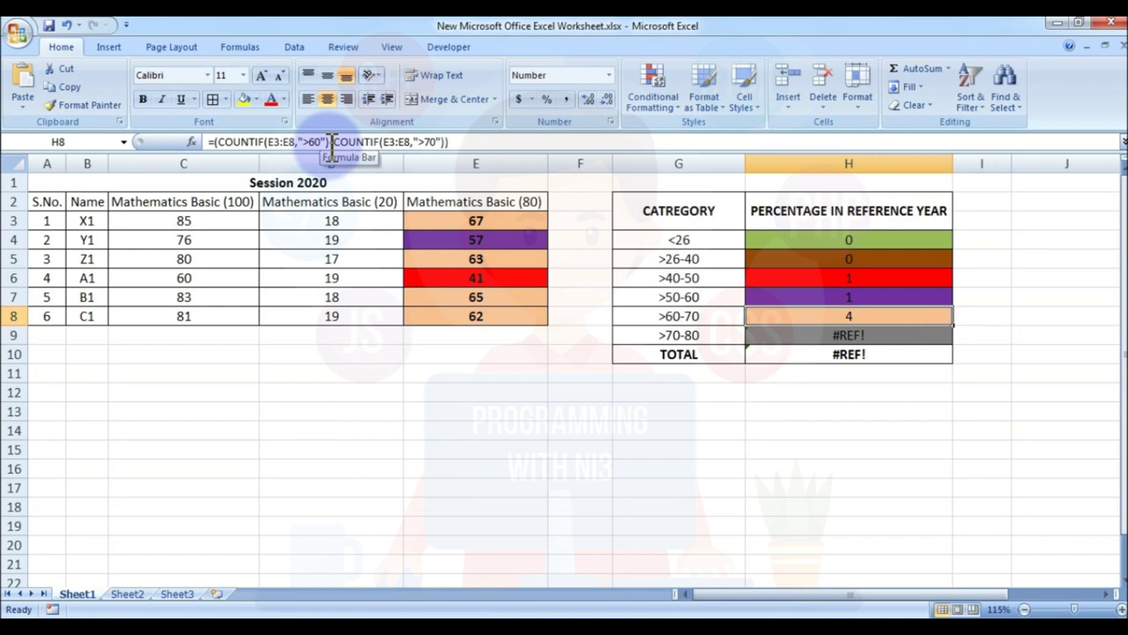
- Check the ranges and criteria in both COUNTIF parts of the >60-70 formula in H8
{"action": "key", "text": "F2"}
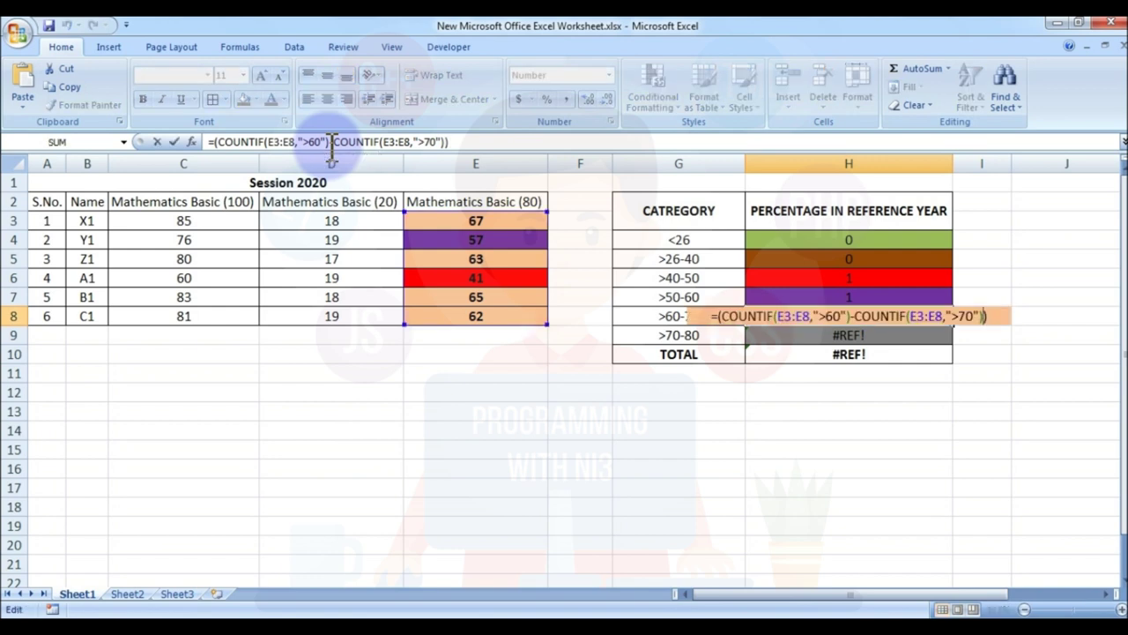
{"action": "key", "text": "Left"}
{"action": "key", "text": "Left"}
{"action": "key", "text": "Left"}
{"action": "key", "text": "Left"}
{"action": "key", "text": "Left"}
{"action": "key", "text": "Left"}
{"action": "key", "text": "Left"}
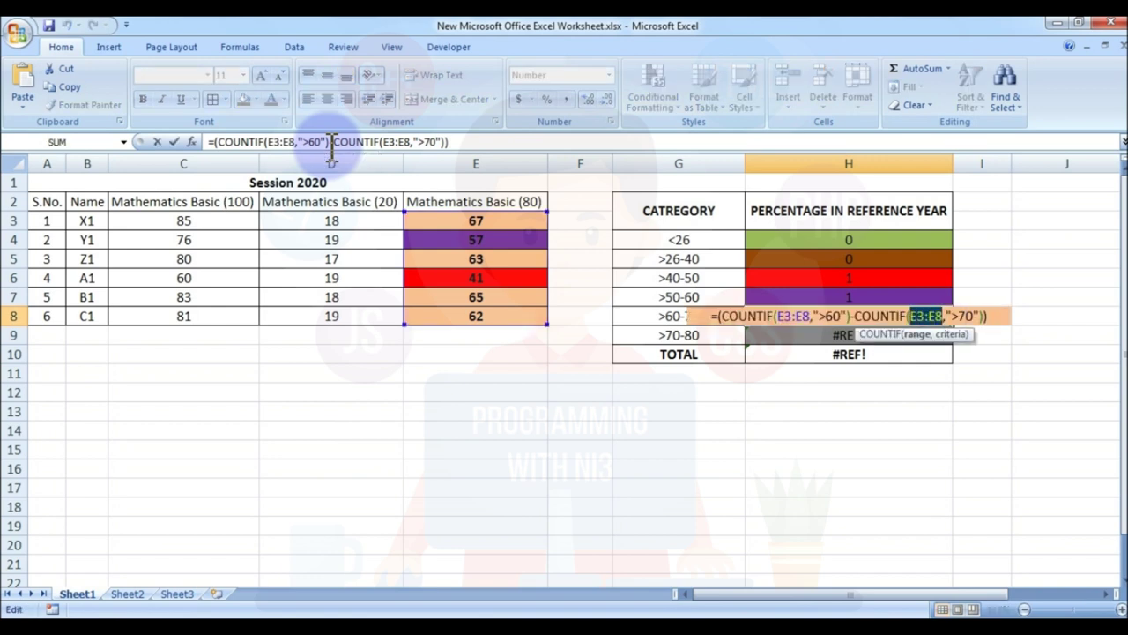
{"action": "key", "text": "Left"}
{"action": "key", "text": "Left"}
{"action": "key", "text": "Left"}
{"action": "key", "text": "Left"}
{"action": "key", "text": "Left"}
{"action": "key", "text": "Left"}
{"action": "key", "text": "Left"}
{"action": "key", "text": "Left"}
{"action": "key", "text": "Left"}
{"action": "key", "text": "Left"}
{"action": "key", "text": "Left"}
{"action": "key", "text": "Left"}
{"action": "key", "text": "Left"}
{"action": "key", "text": "Left"}
{"action": "key", "text": "Left"}
{"action": "key", "text": "Left"}
{"action": "key", "text": "Left"}
{"action": "key", "text": "Left"}
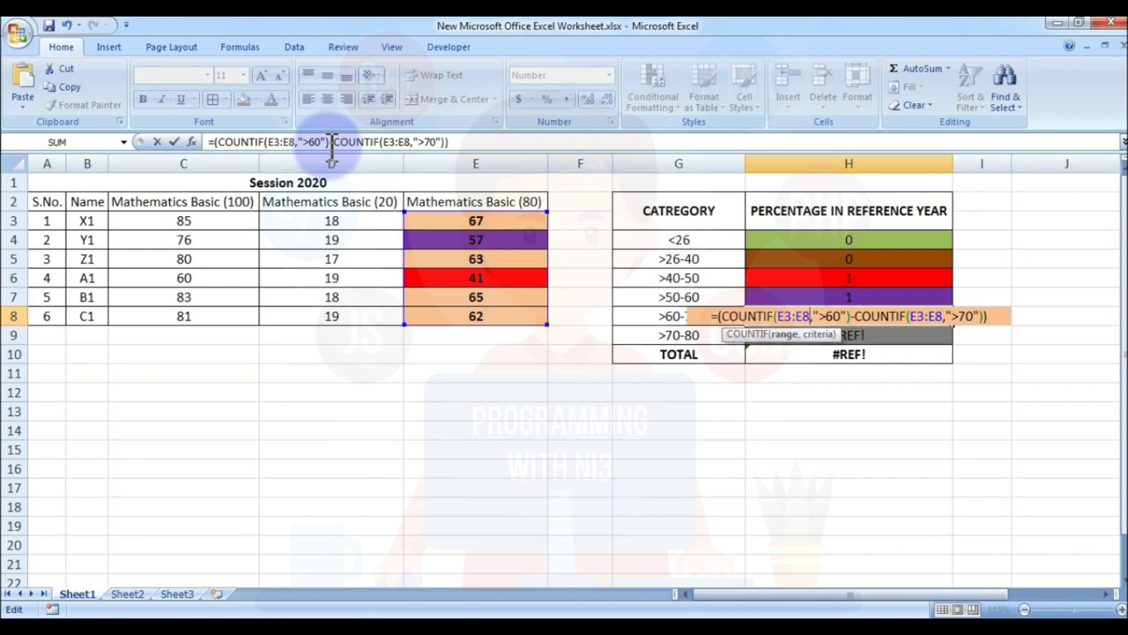
{"action": "key", "text": "Return"}
- Replace both broken references in the >70-80 COUNTIF formula in H9 with E3:E8
{"action": "key", "text": "F2"}
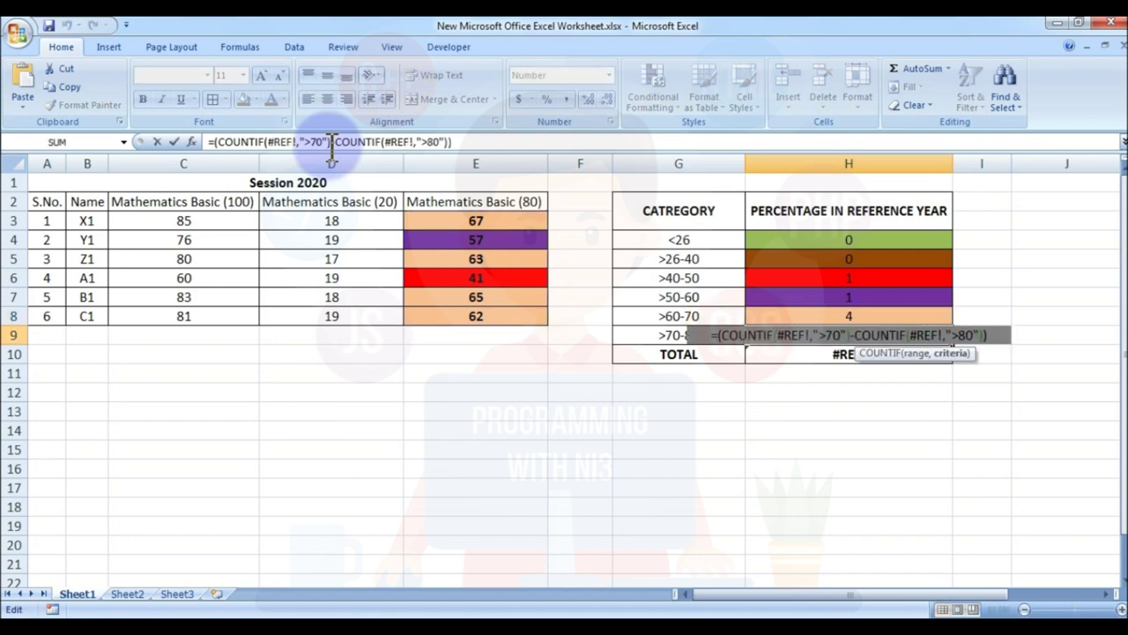
{"action": "left_click", "coordinate": [424, 141]}
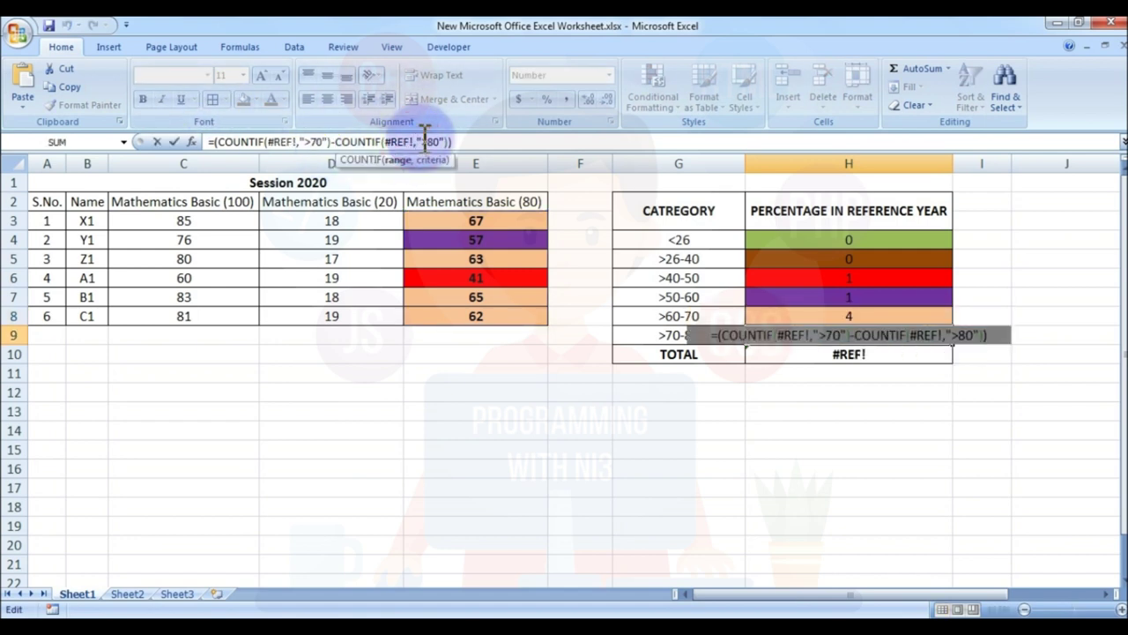
{"action": "key", "text": "ctrl+v"}
{"action": "key", "text": "Return"}
{"action": "key", "text": "Up"}
{"action": "key", "text": "F2"}
{"action": "key", "text": "Left"}
{"action": "key", "text": "Left"}
{"action": "key", "text": "Left"}
{"action": "key", "text": "Left"}
{"action": "key", "text": "Left"}
{"action": "key", "text": "Left"}
{"action": "key", "text": "Left"}
{"action": "key", "text": "Left"}
{"action": "key", "text": "Left"}
{"action": "key", "text": "Left"}
{"action": "key", "text": "Left"}
{"action": "key", "text": "Left"}
{"action": "key", "text": "Left"}
{"action": "key", "text": "Left"}
{"action": "key", "text": "Left"}
{"action": "key", "text": "Left"}
{"action": "key", "text": "Left"}
{"action": "key", "text": "Left"}
{"action": "key", "text": "Left"}
{"action": "key", "text": "Left"}
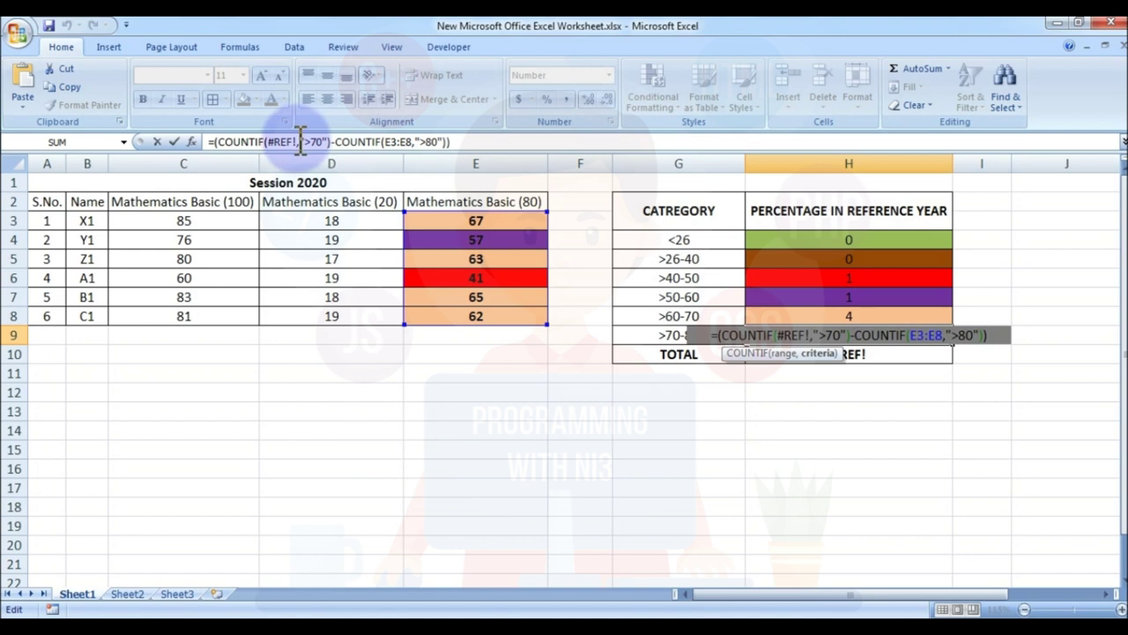
{"action": "left_click_drag", "start_coordinate": [298, 141], "coordinate": [269, 142]}
{"action": "key", "text": "ctrl+v"}
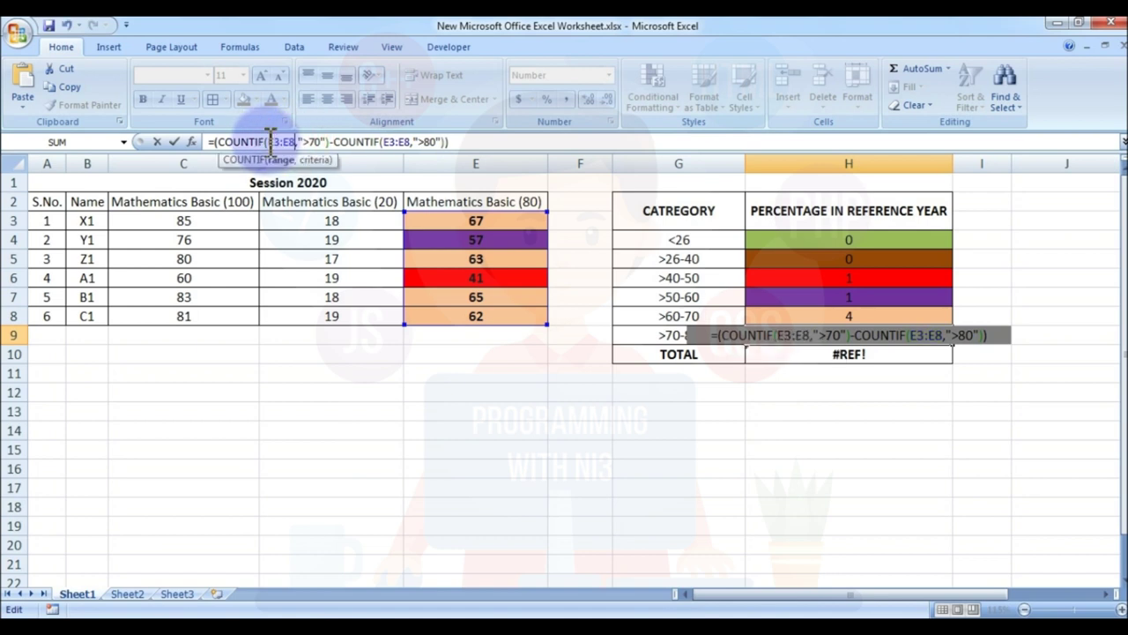
{"action": "key", "text": "Return"}
- Examine the category count formulas and the total in H10 against the list of students
{"action": "left_click", "coordinate": [914, 314]}
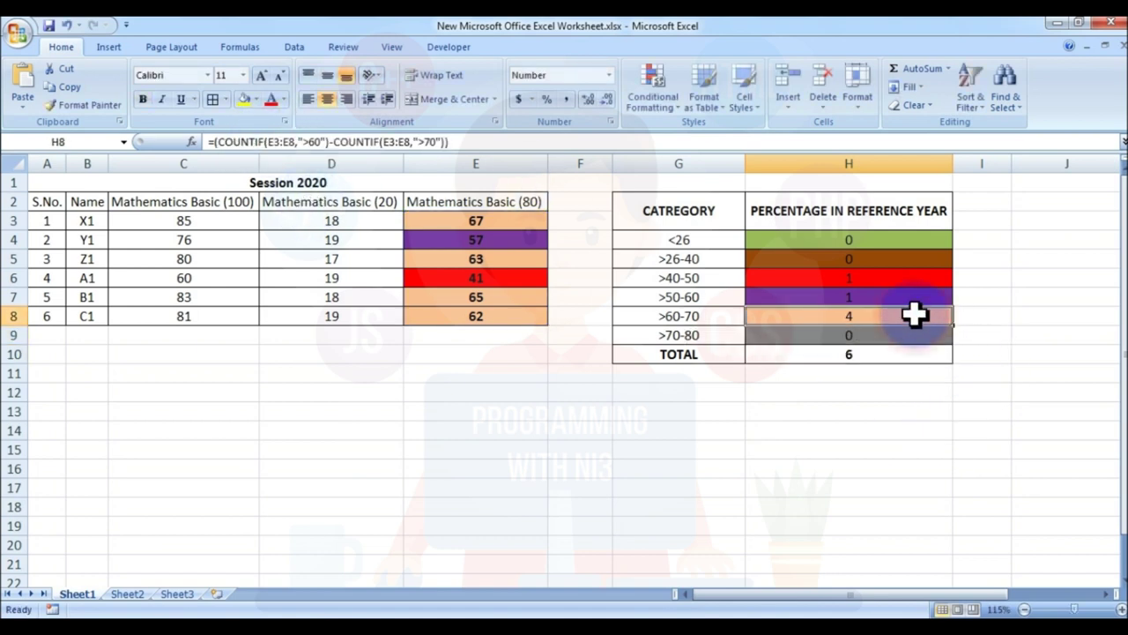
{"action": "left_click", "coordinate": [877, 349]}
{"action": "left_click_drag", "start_coordinate": [85, 224], "coordinate": [92, 310]}
{"action": "left_click", "coordinate": [823, 426]}
{"action": "left_click", "coordinate": [870, 353]}
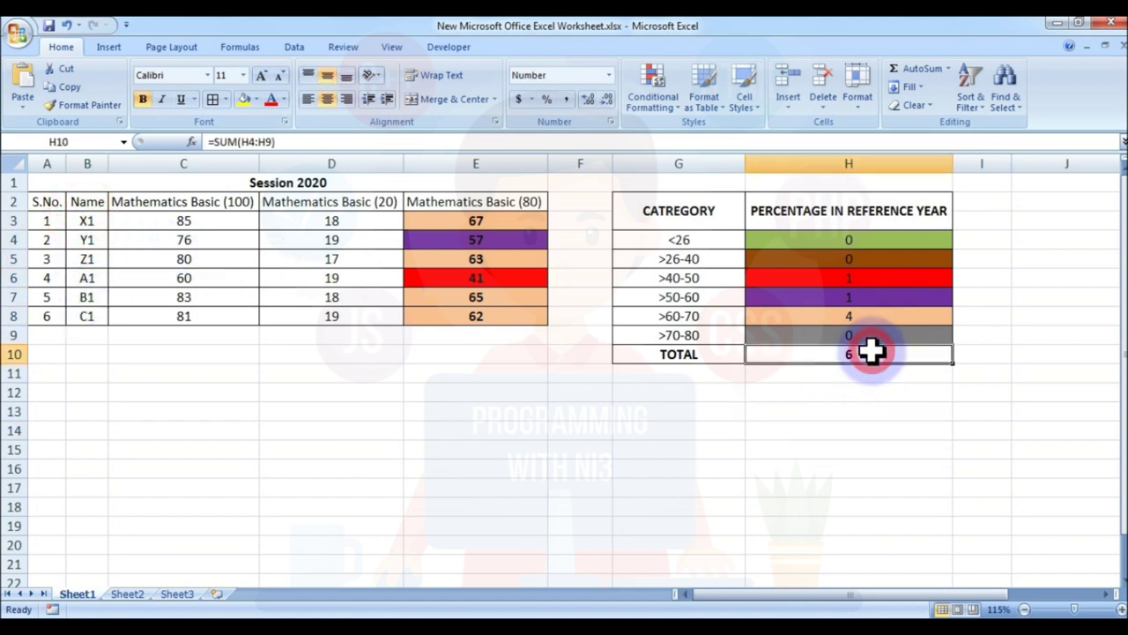
{"action": "left_click", "coordinate": [559, 429]}
{"action": "left_click", "coordinate": [838, 411]}
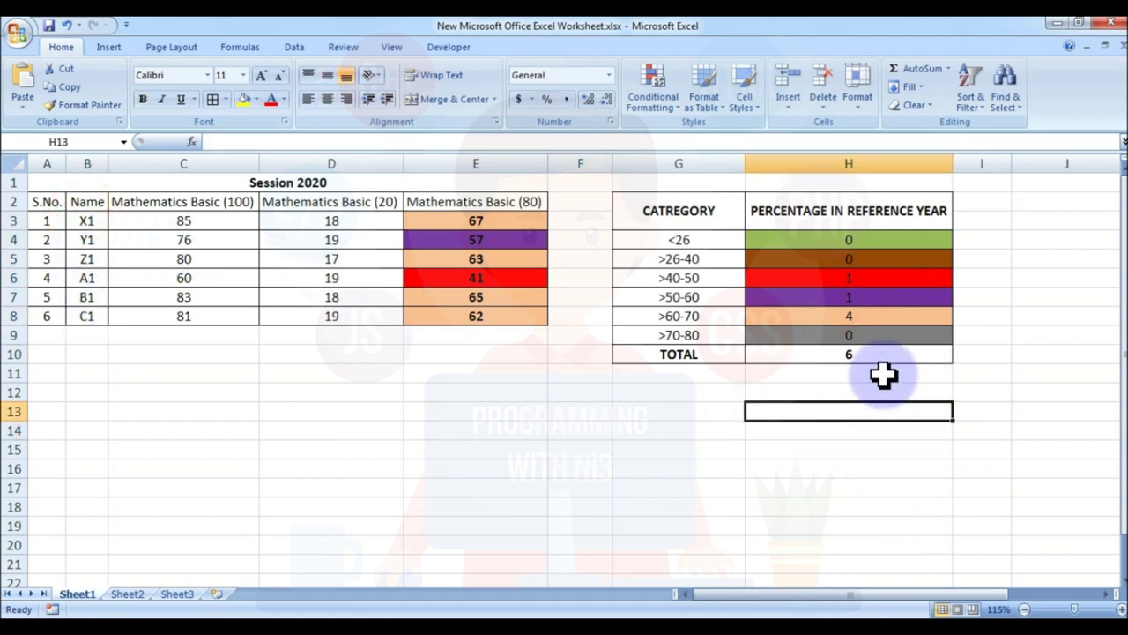
{"action": "left_click", "coordinate": [978, 371]}
{"action": "left_click", "coordinate": [848, 243]}
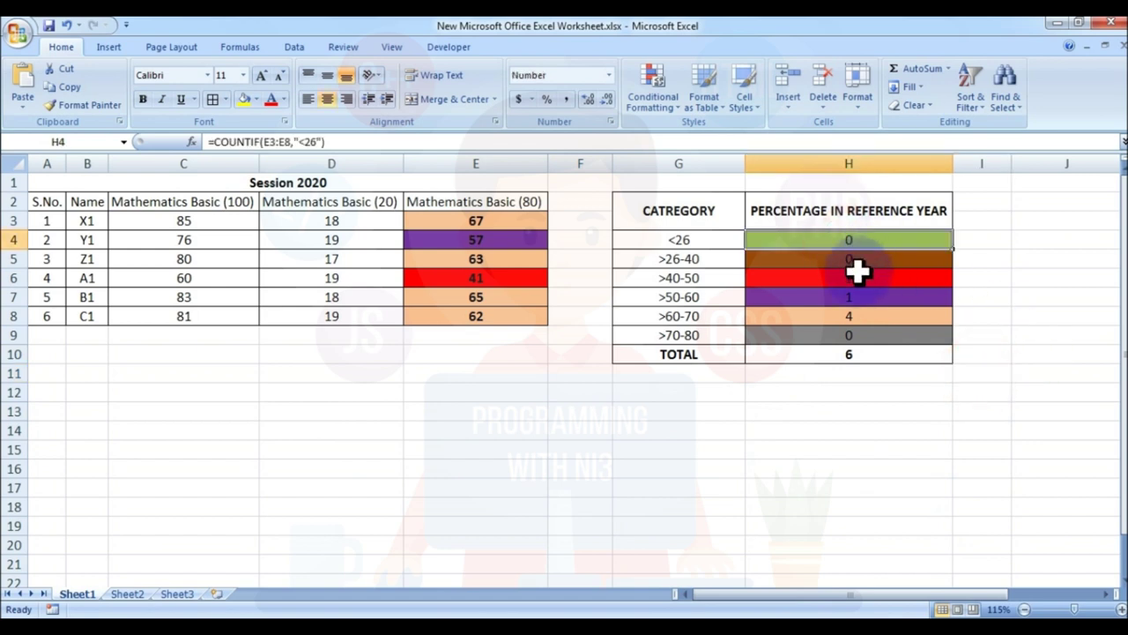
{"action": "left_click", "coordinate": [862, 330]}
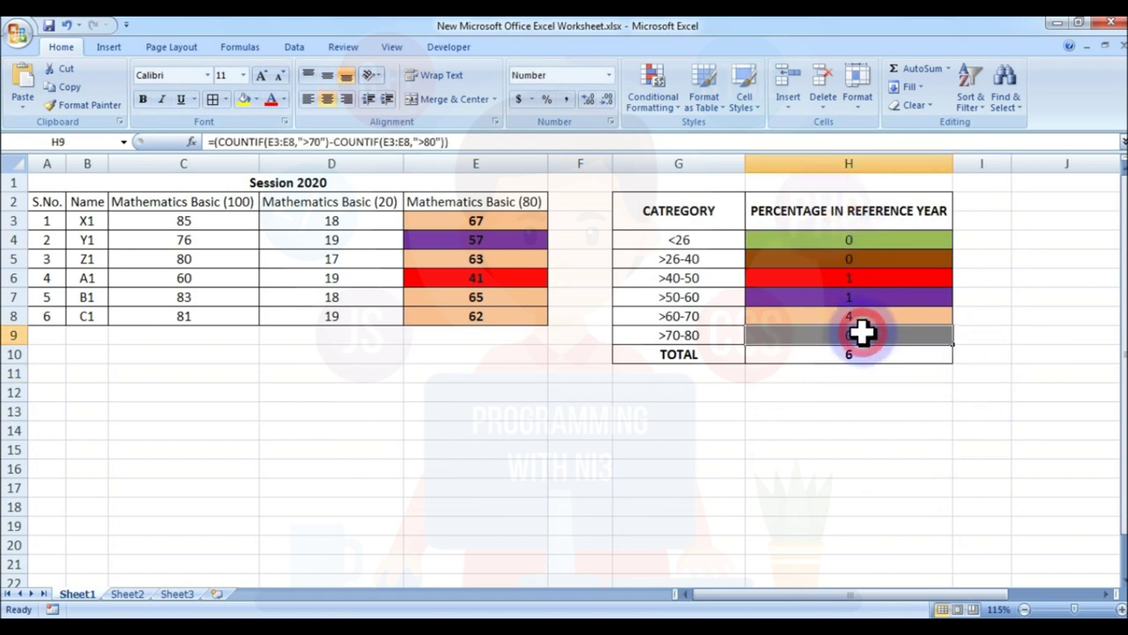
{"action": "left_click", "coordinate": [960, 395]}
- Copy the PERCENTAGE IN REFERENCE YEAR heading from H2 into column I beside the reference table
{"action": "double_click", "coordinate": [834, 214]}
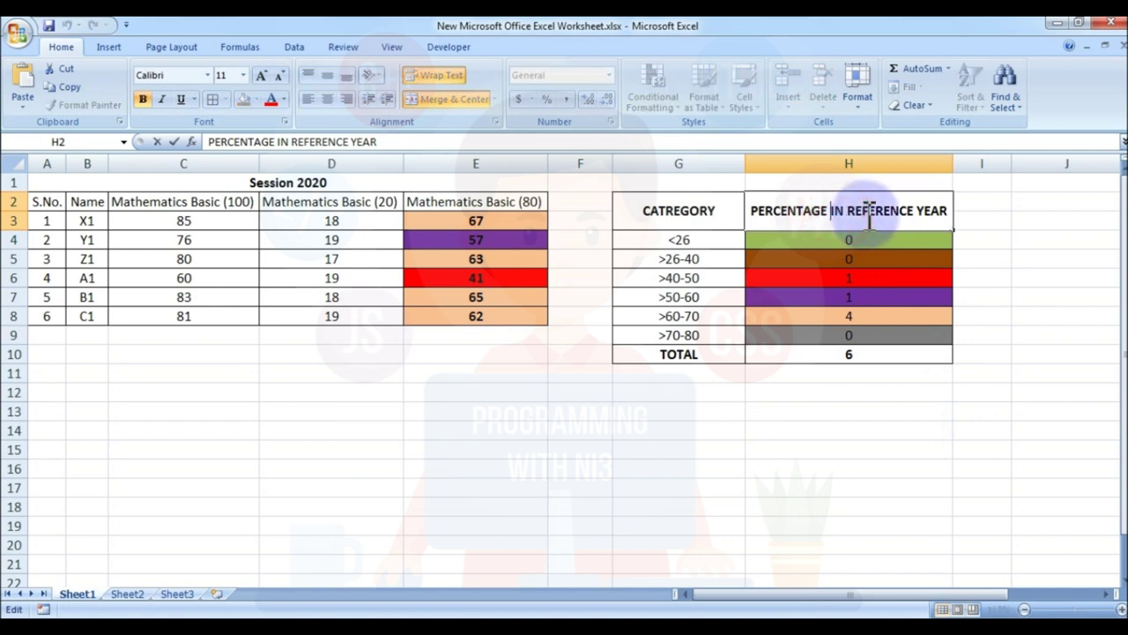
{"action": "key", "text": "Escape"}
{"action": "key", "text": "ctrl+c"}
{"action": "key", "text": "Right"}
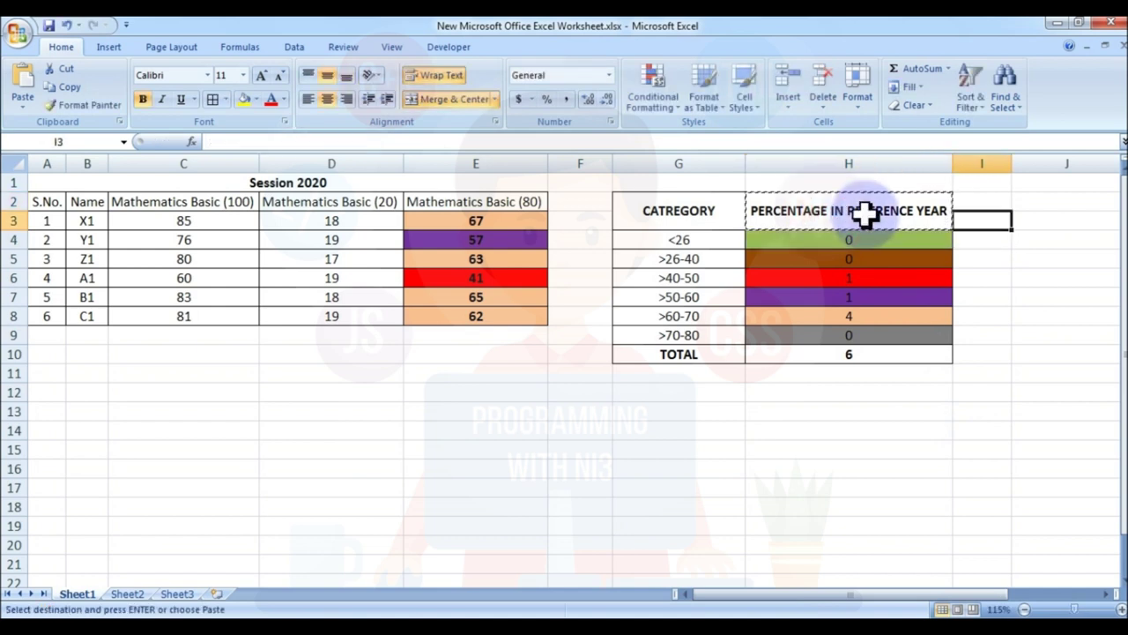
{"action": "key", "text": "ctrl+v"}
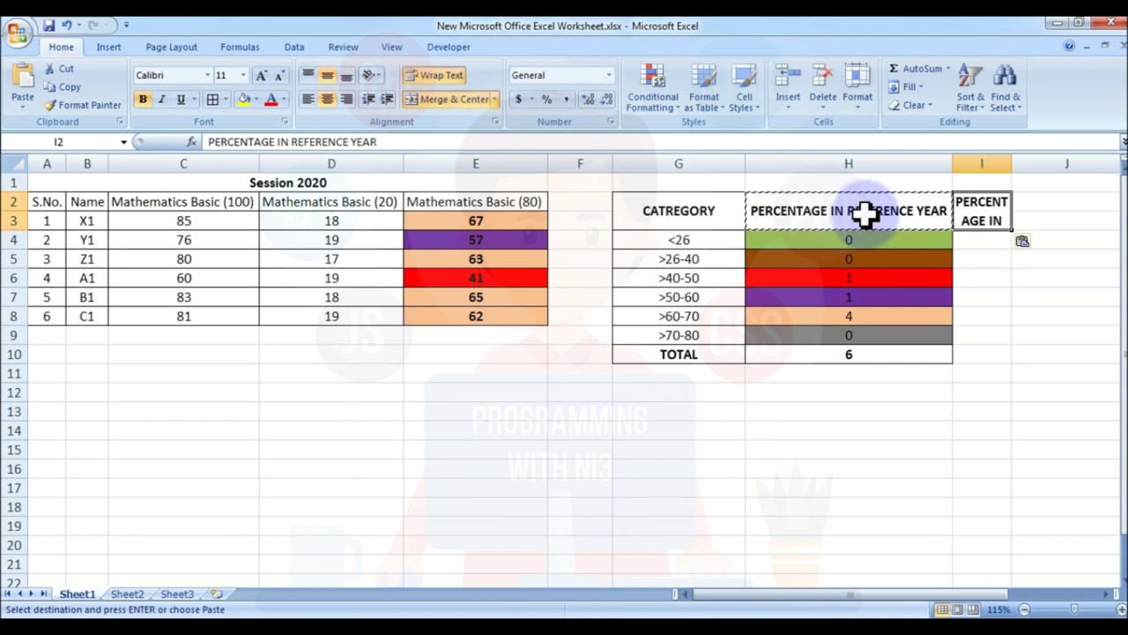
- Change the heading in H2 to "No of Students"
{"action": "left_click", "coordinate": [864, 214]}
{"action": "type", "text": "Studets"}
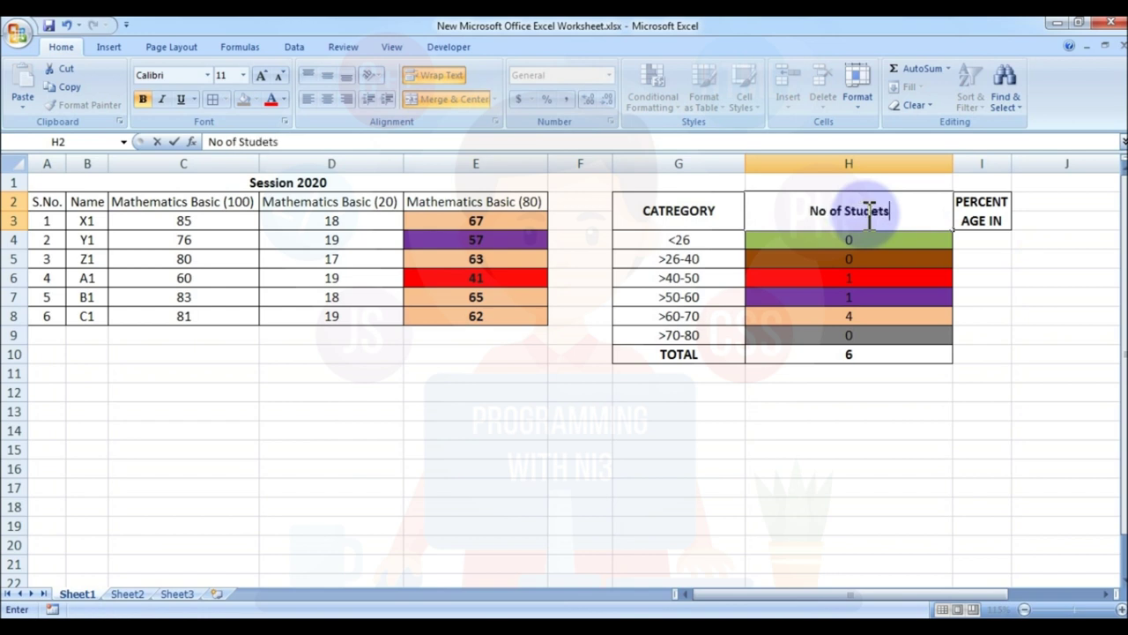
{"action": "key", "text": "Return"}
{"action": "left_click", "coordinate": [864, 213]}
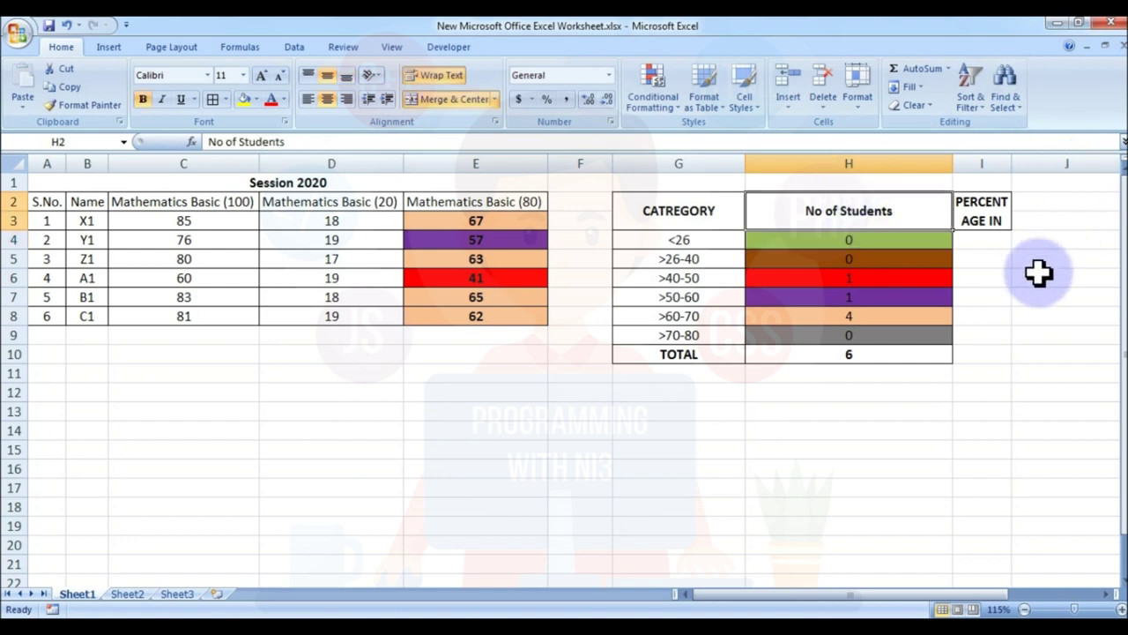
- Widen column I so the PERCENTAGE IN REFERENCE YEAR heading fits on one line
{"action": "left_click", "coordinate": [995, 236]}
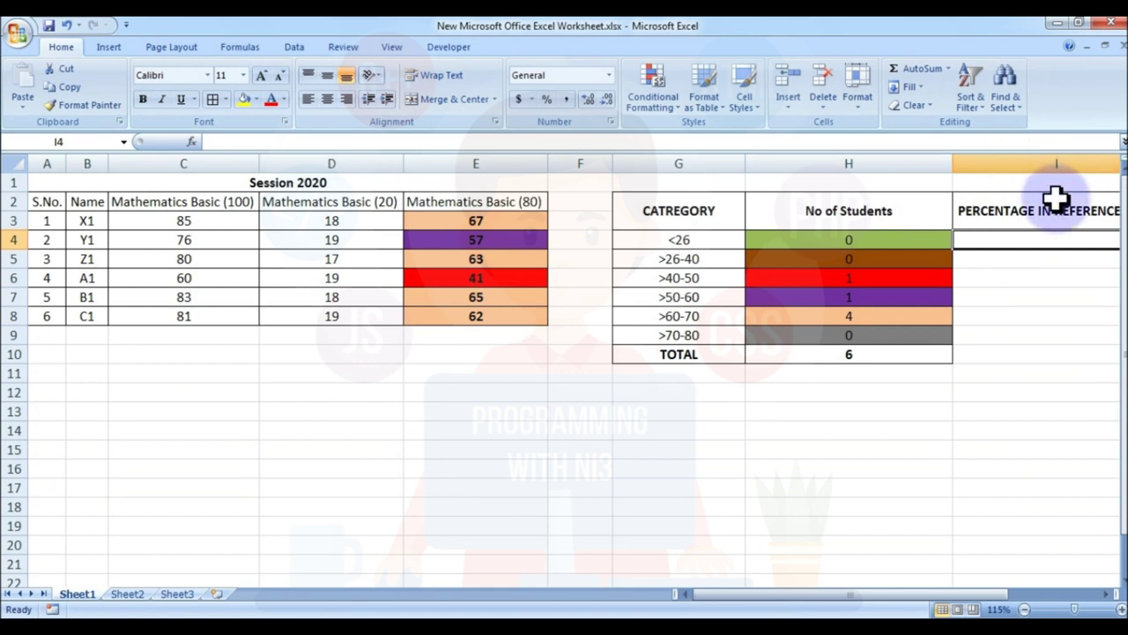
{"action": "scroll", "coordinate": [989, 330], "scroll_direction": "up", "scroll_amount": 1, "text": "ctrl"}
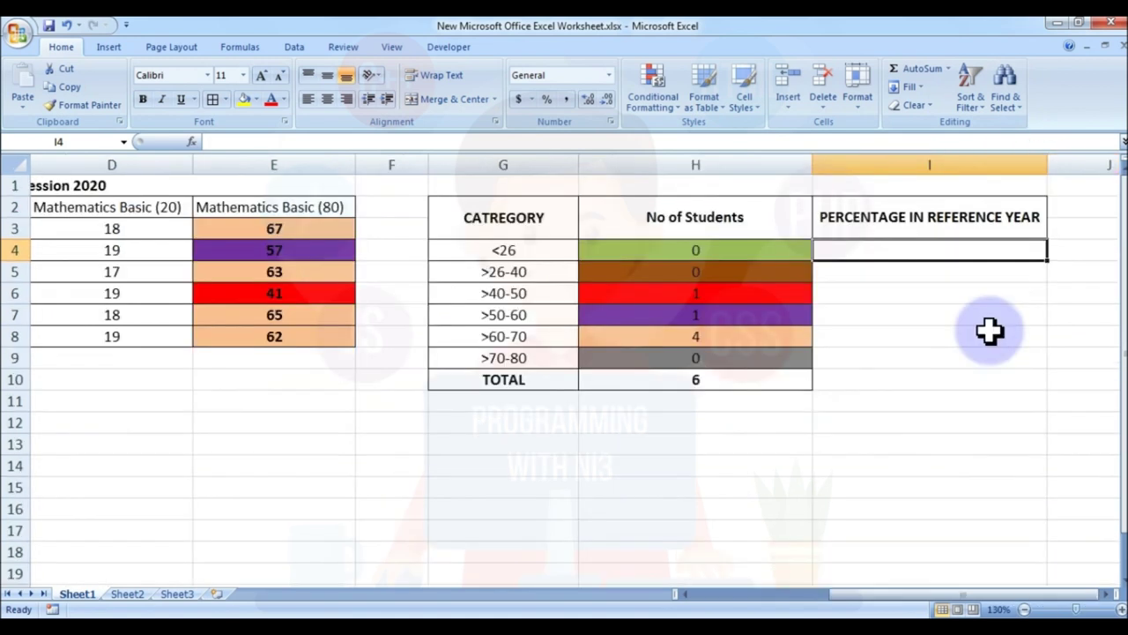
{"action": "left_click", "coordinate": [979, 333]}
- Start the formula =H4 in I4 for the <26 percentage and launch the on-screen keyboard with osk
{"action": "left_click", "coordinate": [886, 247]}
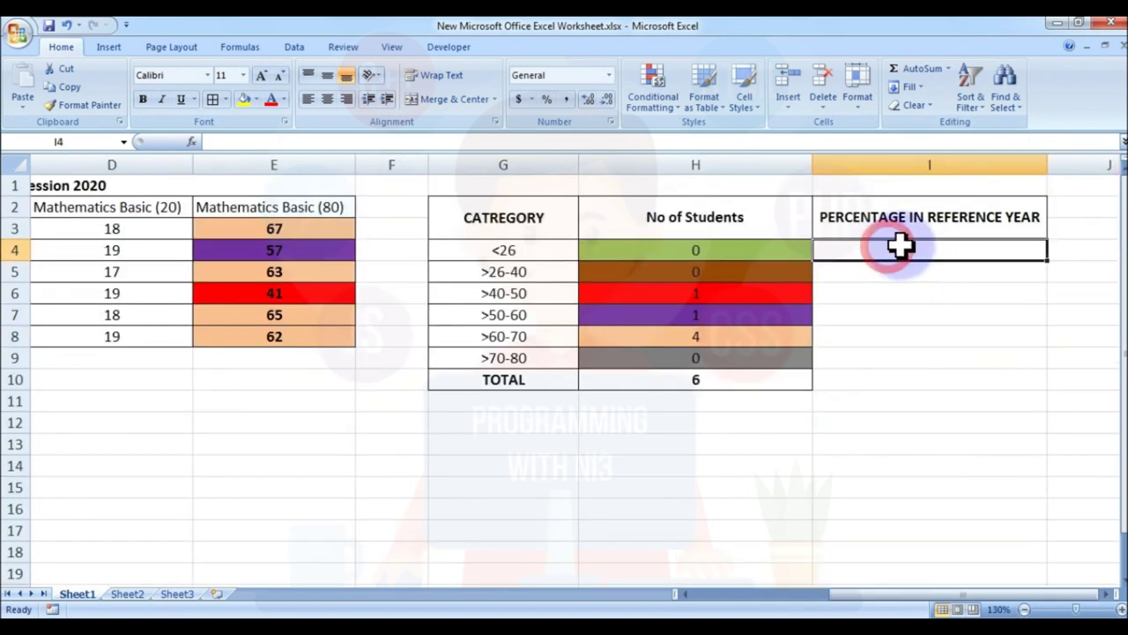
{"action": "type", "text": "="}
{"action": "key", "text": "Left"}
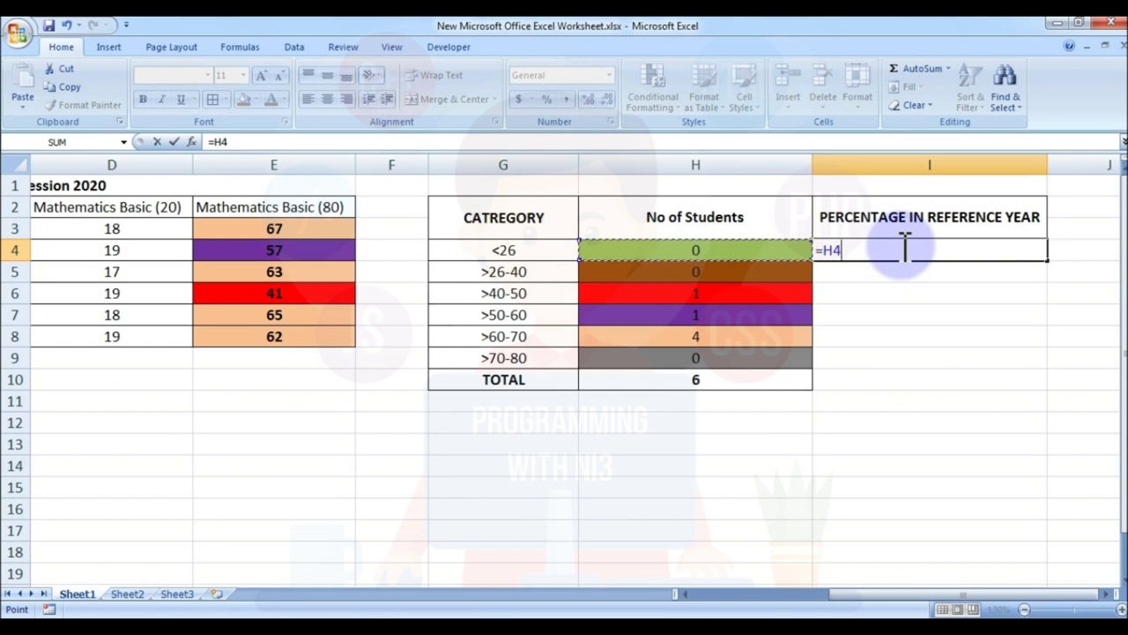
{"action": "key", "text": "super+r"}
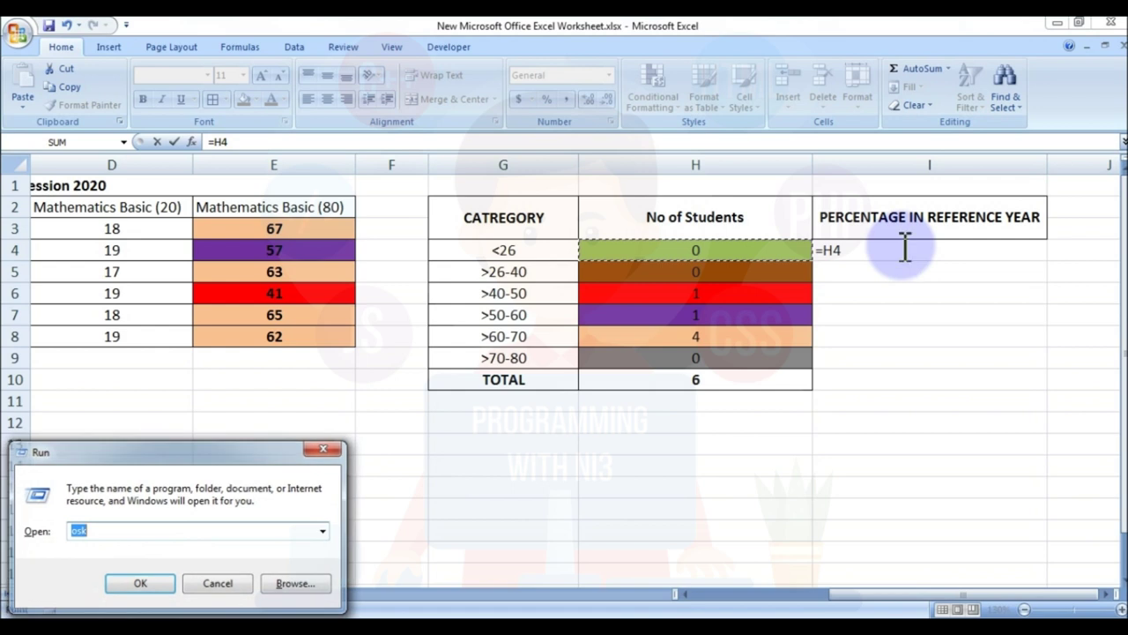
{"action": "key", "text": "Return"}
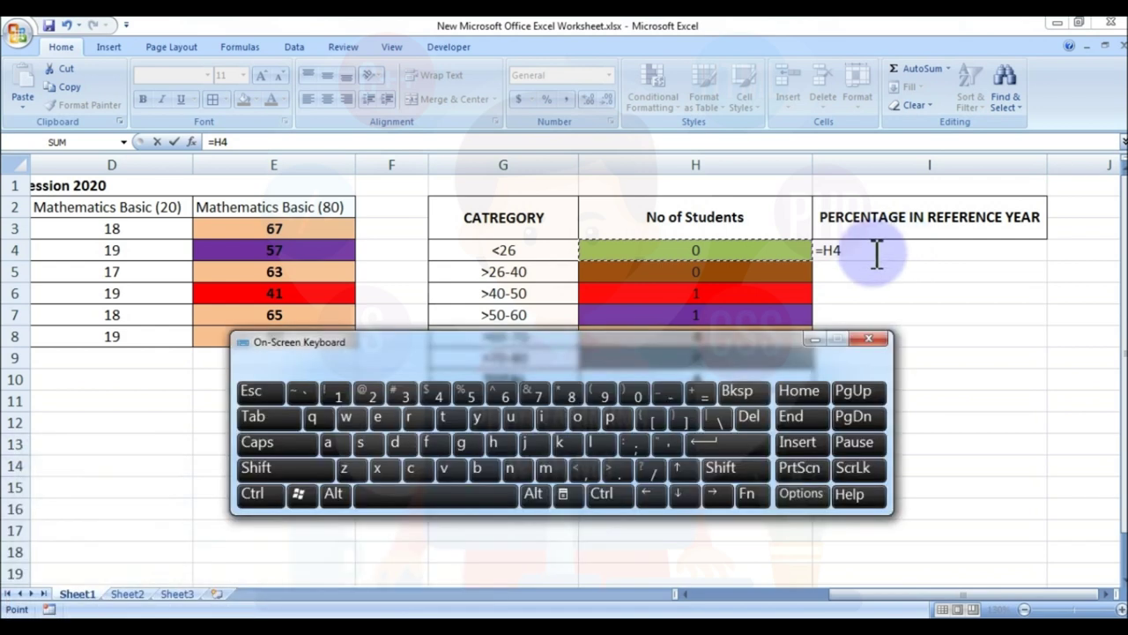
{"action": "left_click", "coordinate": [889, 256]}
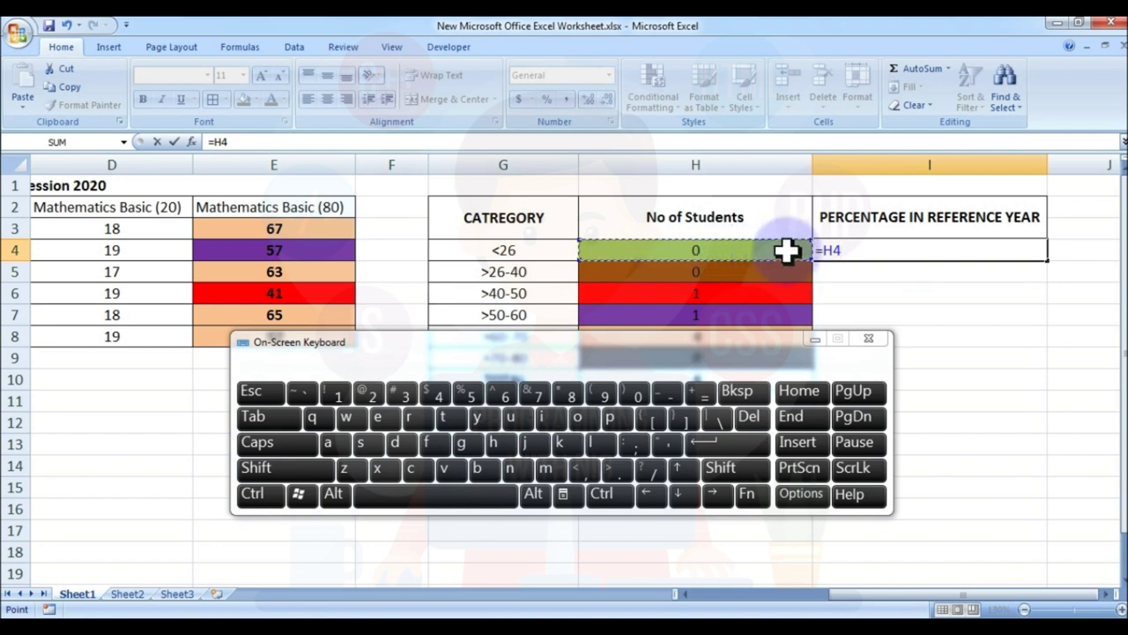
- Complete the I4 formula as =H4/6 and centre the cell's content horizontally
{"action": "left_click", "coordinate": [843, 251]}
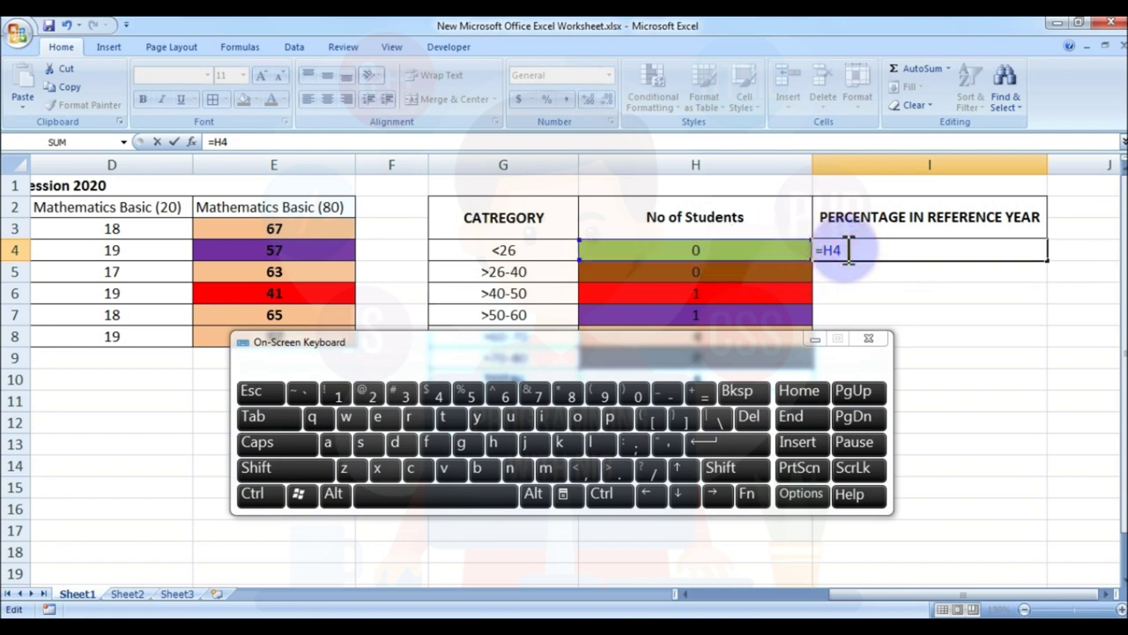
{"action": "left_click", "coordinate": [650, 470]}
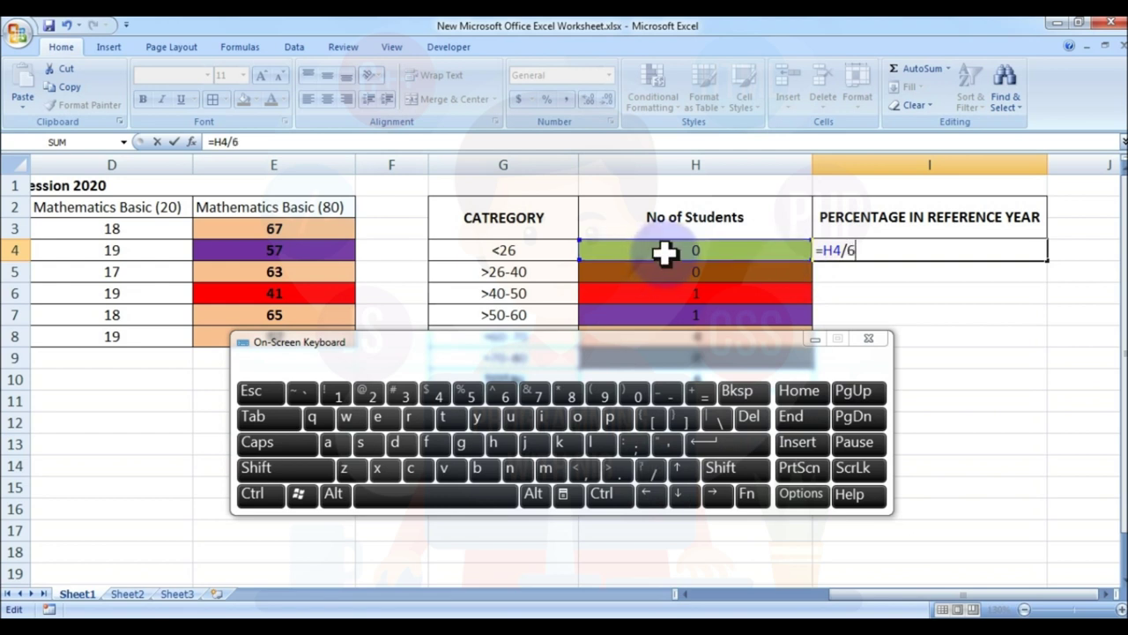
{"action": "key", "text": "Return"}
{"action": "left_click", "coordinate": [967, 253]}
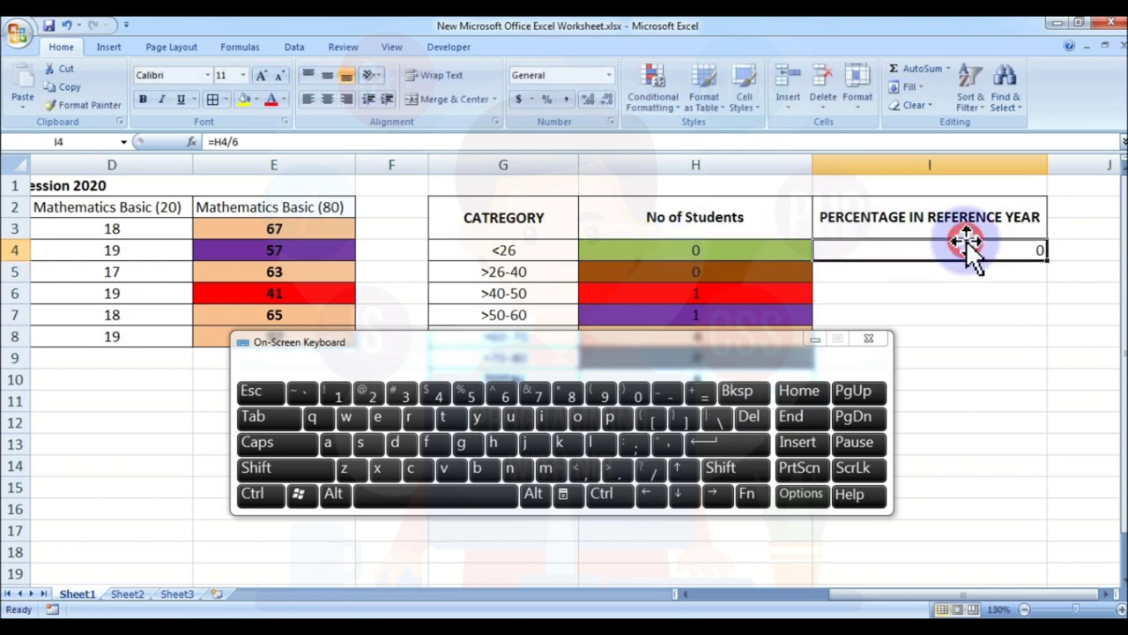
{"action": "left_click", "coordinate": [326, 100]}
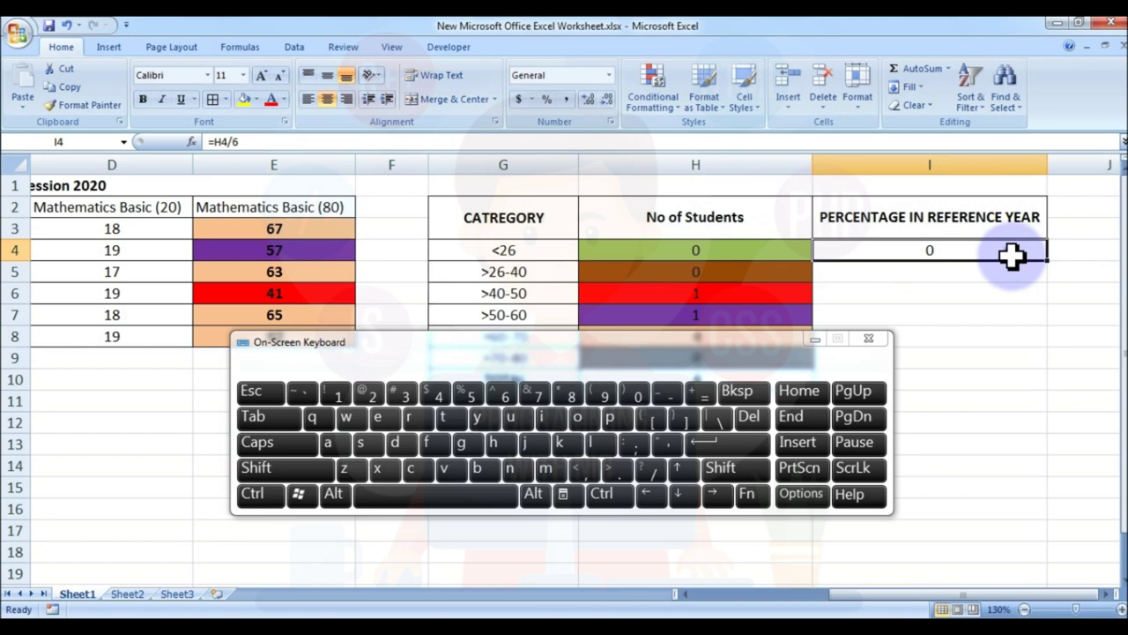
- Move the on-screen keyboard off the reference table and fill the I4 formula down to I9
{"action": "left_click_drag", "start_coordinate": [740, 350], "coordinate": [418, 318]}
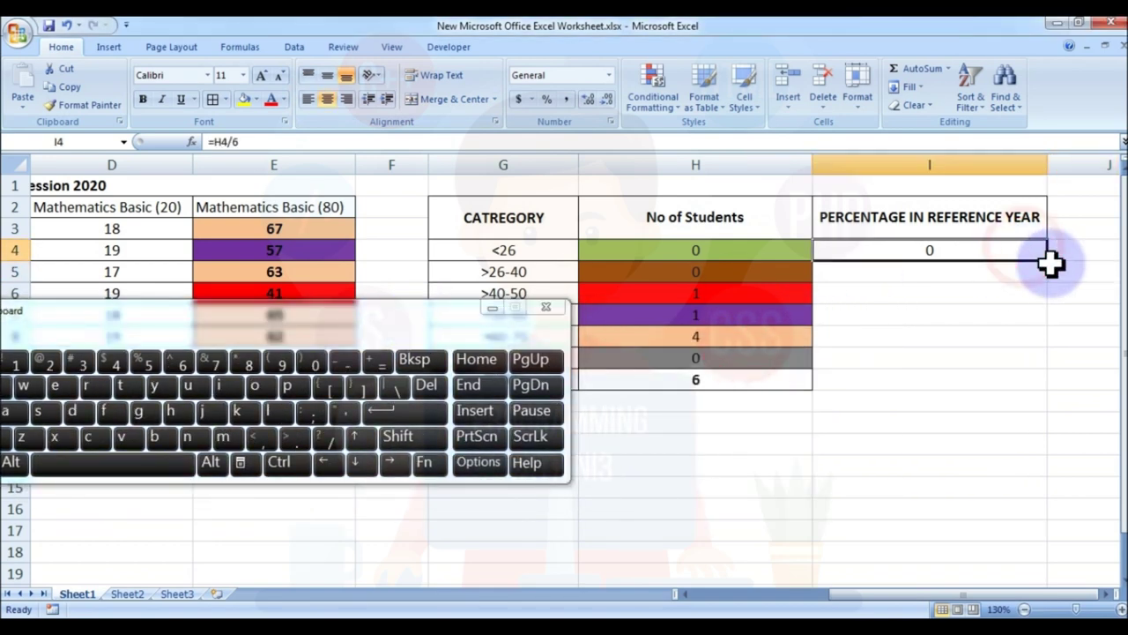
{"action": "left_click_drag", "start_coordinate": [1047, 260], "coordinate": [1048, 364]}
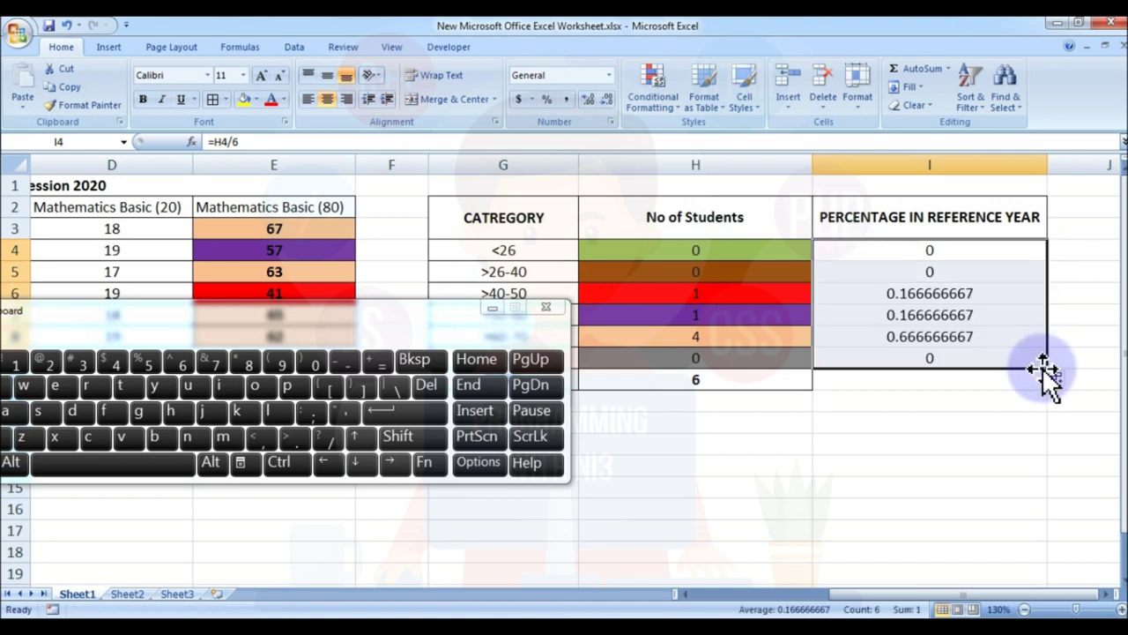
{"action": "left_click", "coordinate": [970, 421]}
- Copy the SUM total from H10 into I10 to total the percentage column
{"action": "left_click", "coordinate": [922, 379]}
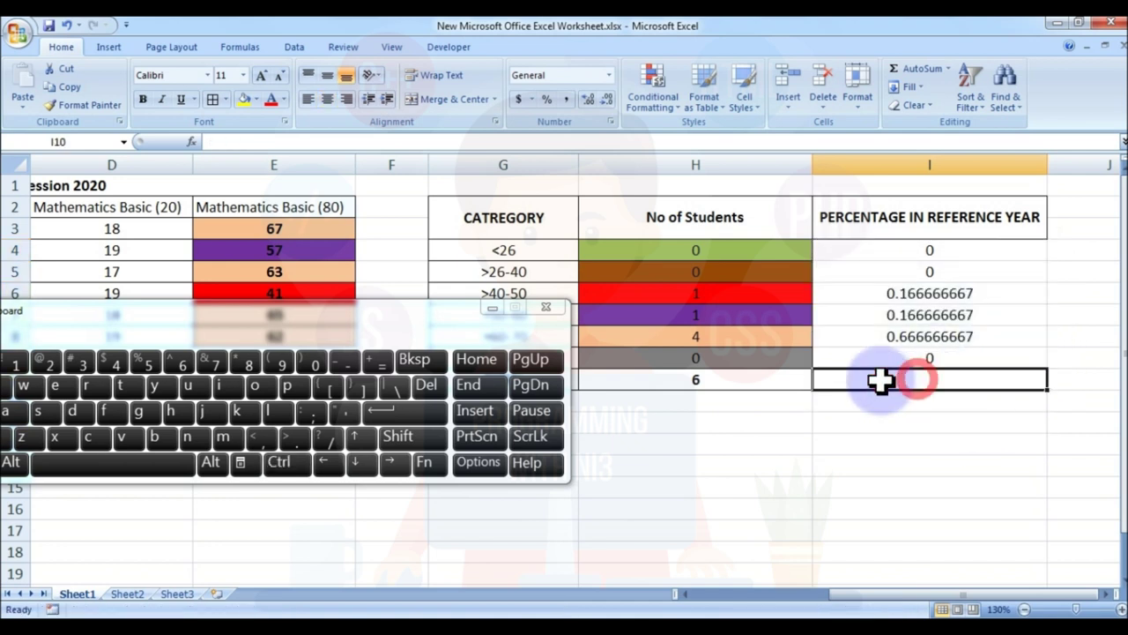
{"action": "left_click", "coordinate": [781, 382]}
{"action": "key", "text": "ctrl+c"}
{"action": "left_click", "coordinate": [887, 383]}
{"action": "key", "text": "ctrl+v"}
{"action": "left_click", "coordinate": [959, 419]}
{"action": "left_click", "coordinate": [957, 381]}
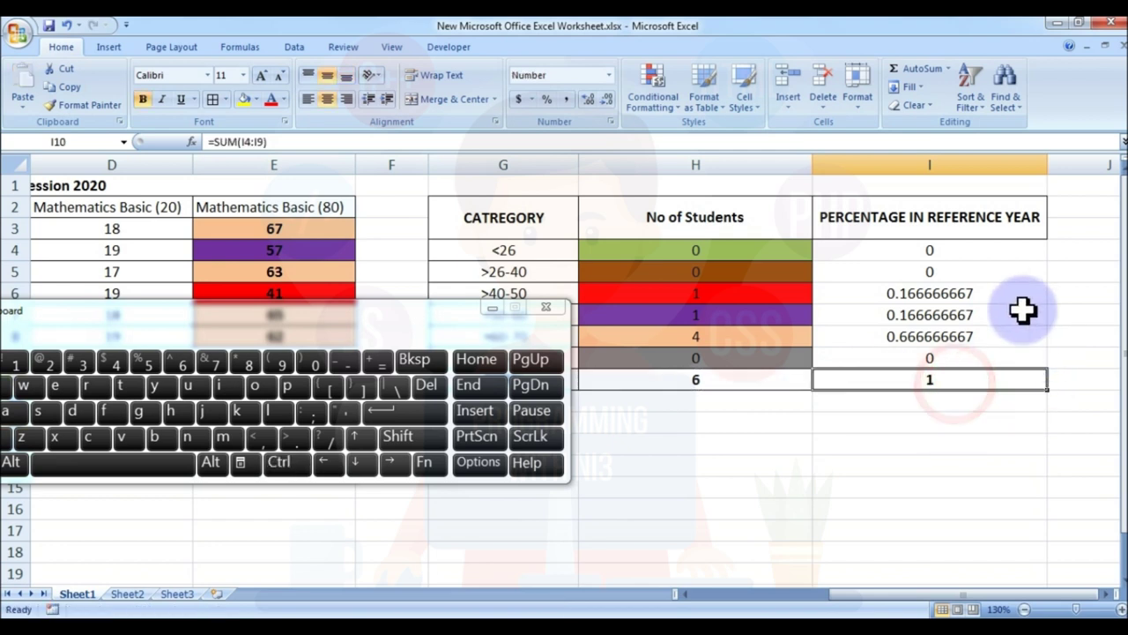
- Append a multiplication to the =H4/6 formula in I4 to convert its fraction into a percentage
{"action": "double_click", "coordinate": [961, 251]}
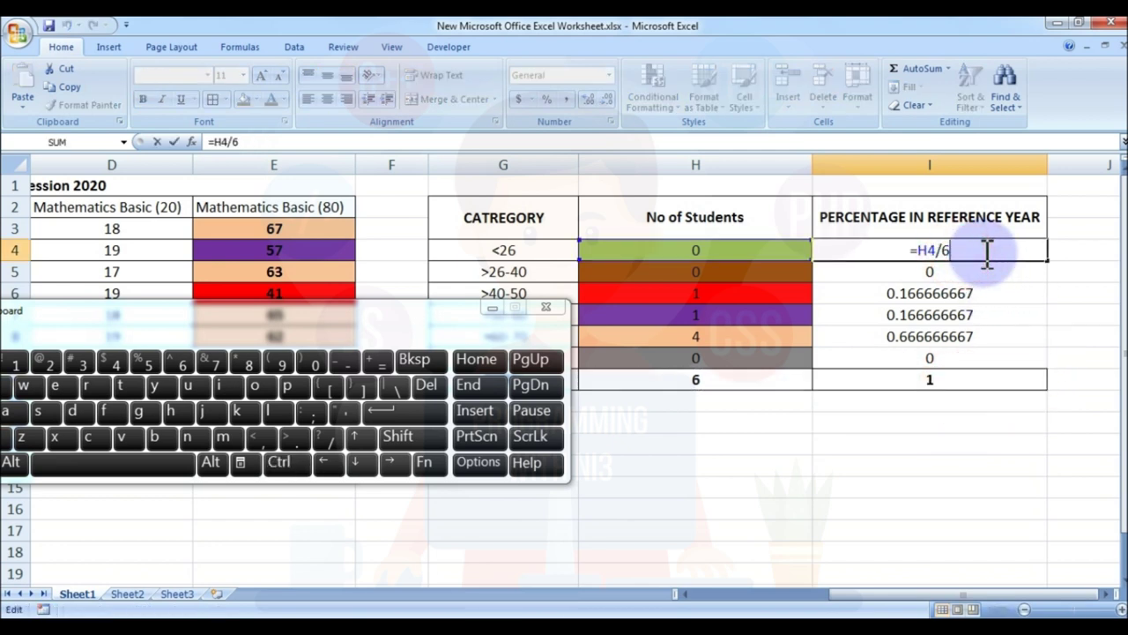
{"action": "key", "text": "shift"}
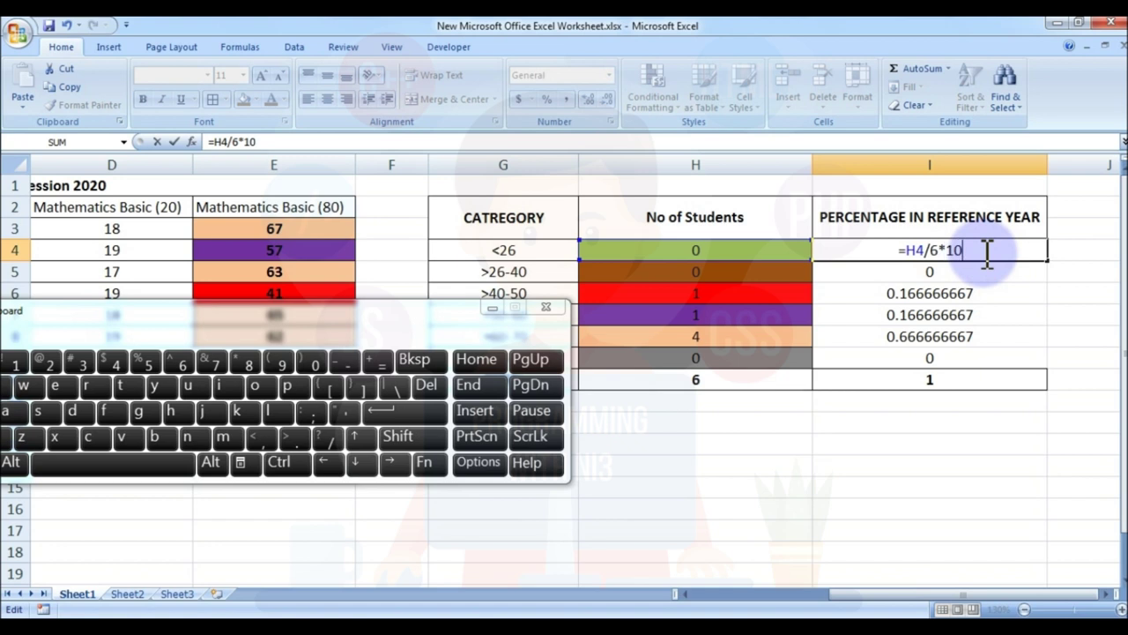
{"action": "key", "text": "Return"}
{"action": "key", "text": "Up"}
{"action": "key", "text": "Down"}
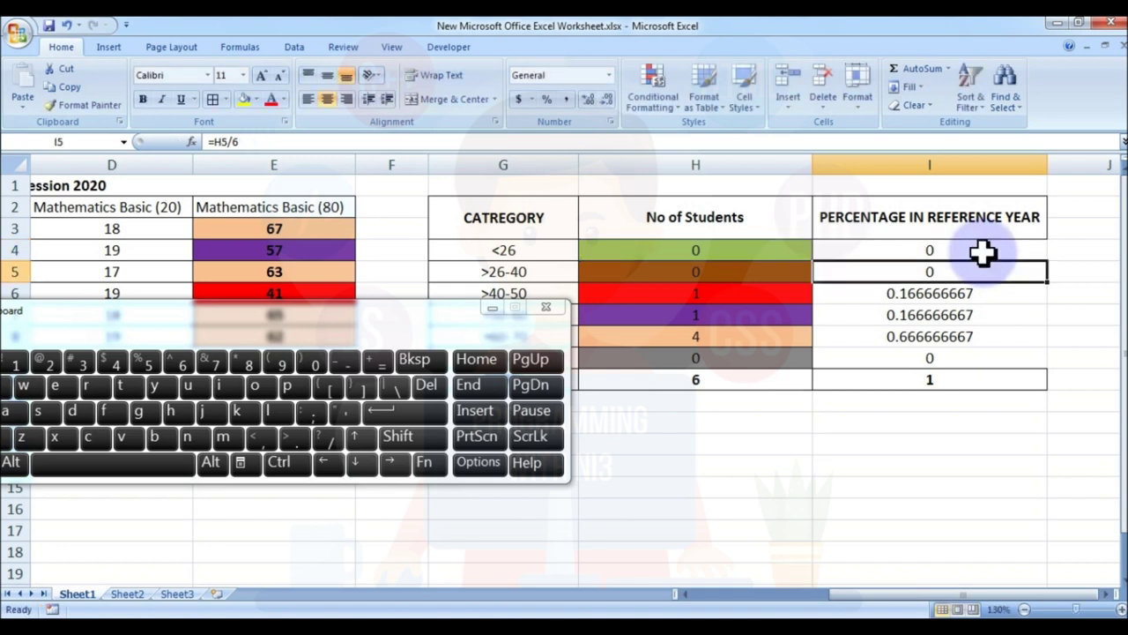
- Append *100 to each of the remaining percentage formulas in I5 to I9
{"action": "key", "text": "F2"}
{"action": "type", "text": "*100"}
{"action": "key", "text": "Return"}
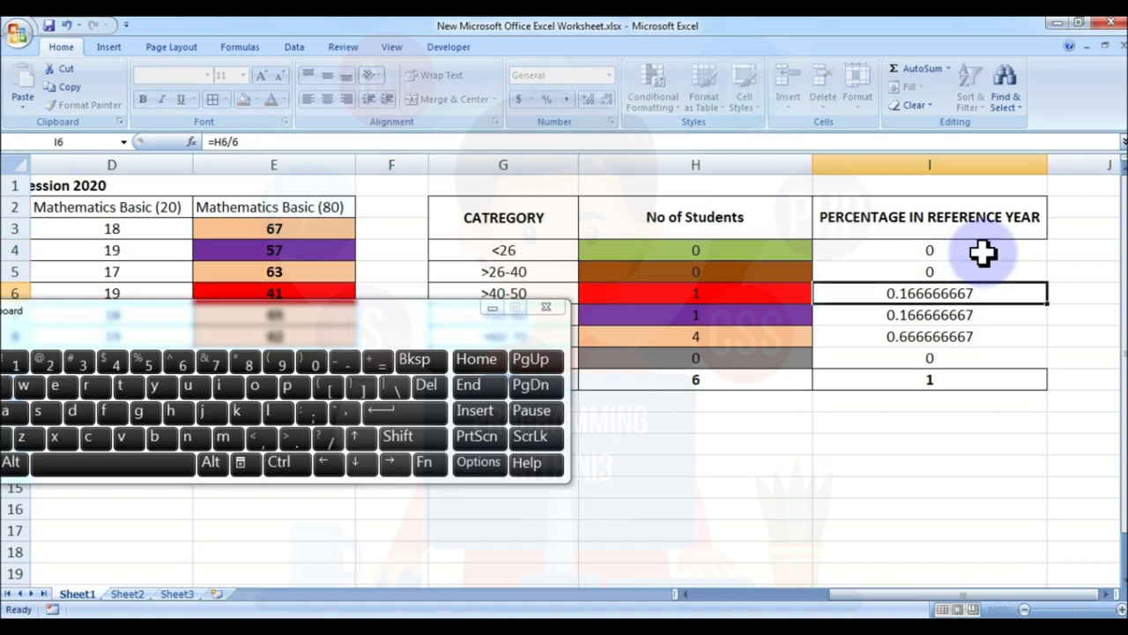
{"action": "key", "text": "F2"}
{"action": "type", "text": "*100"}
{"action": "key", "text": "Return"}
{"action": "key", "text": "F2"}
{"action": "type", "text": "*100"}
{"action": "key", "text": "Return"}
{"action": "key", "text": "F2"}
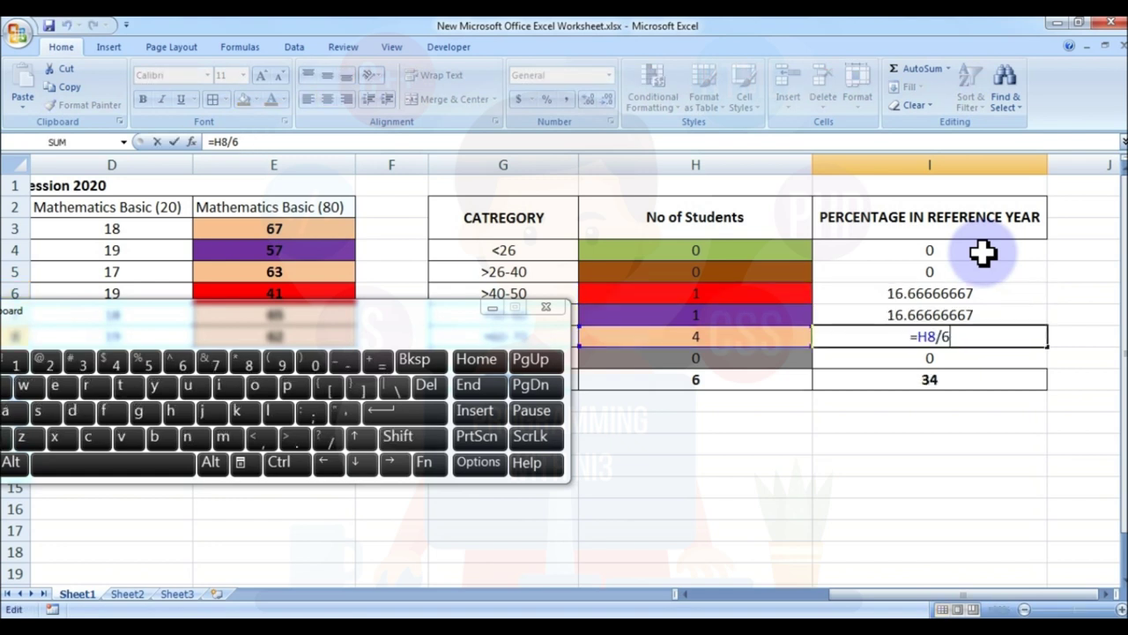
{"action": "type", "text": "*100"}
{"action": "key", "text": "Return"}
{"action": "key", "text": "F2"}
{"action": "type", "text": "*1"}
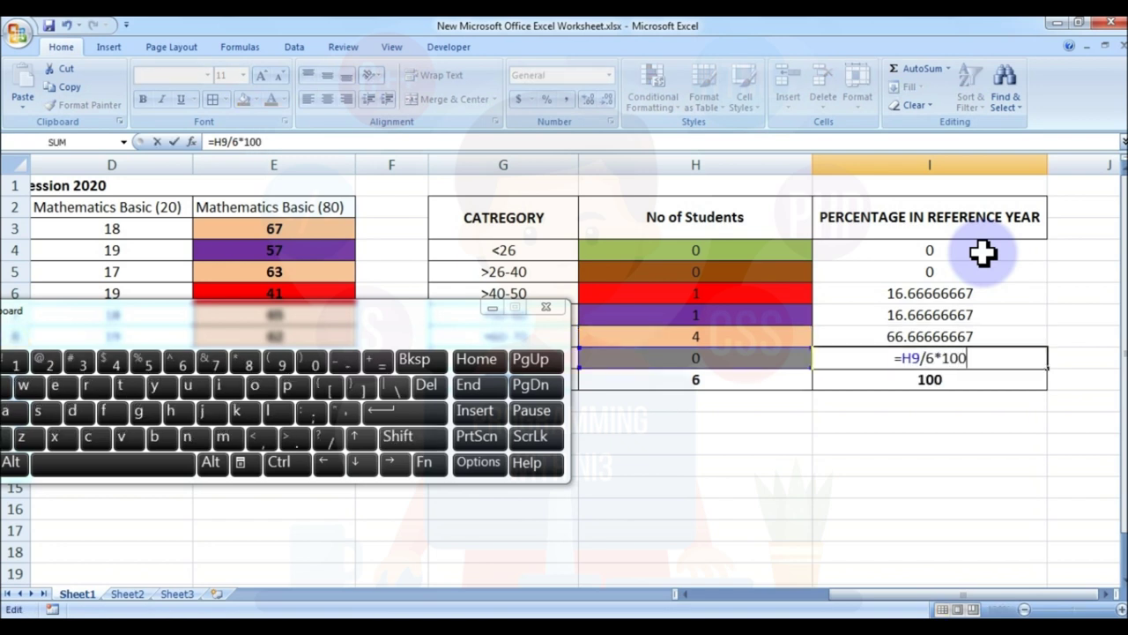
{"action": "type", "text": "00"}
{"action": "key", "text": "Return"}
{"action": "key", "text": "Up"}
{"action": "key", "text": "Down"}
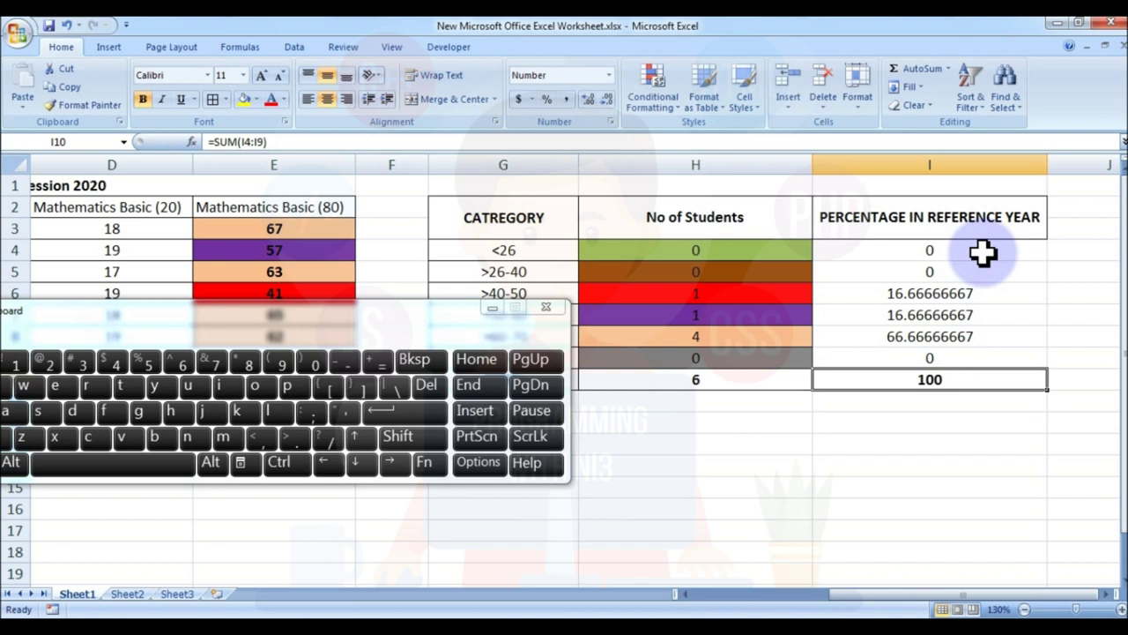
- Apply borders to the category percentage cells I4:I9
{"action": "left_click", "coordinate": [952, 418]}
{"action": "left_click", "coordinate": [893, 249]}
{"action": "key", "text": "shift+Down"}
{"action": "key", "text": "shift+Down"}
{"action": "key", "text": "shift+Down"}
{"action": "key", "text": "shift+Down"}
{"action": "key", "text": "shift+Down"}
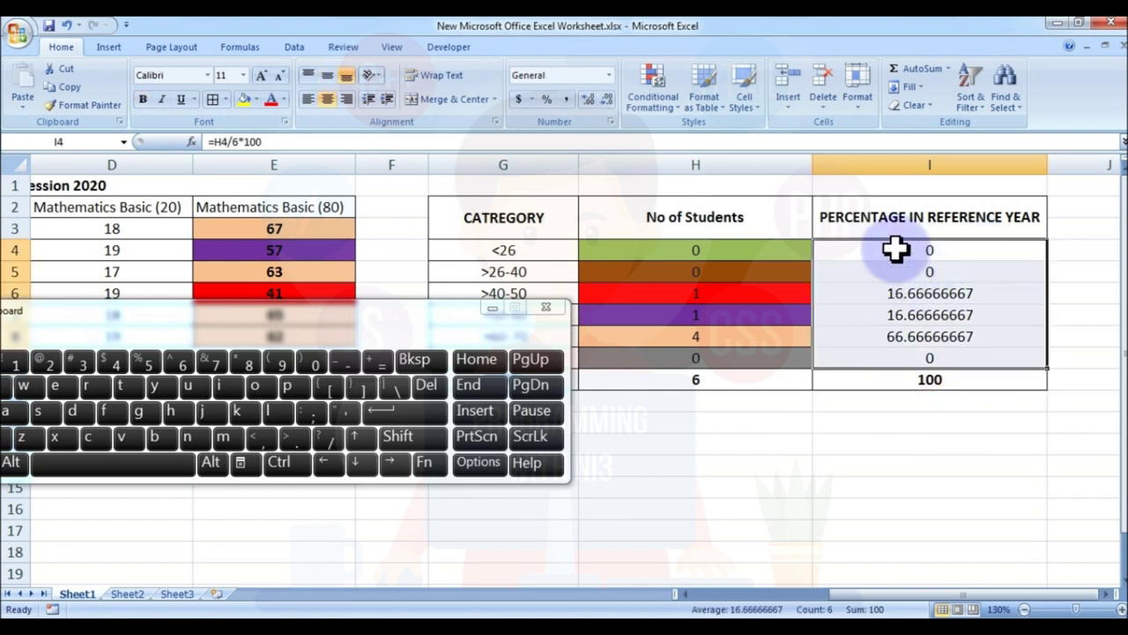
{"action": "left_click_drag", "start_coordinate": [950, 249], "coordinate": [976, 356]}
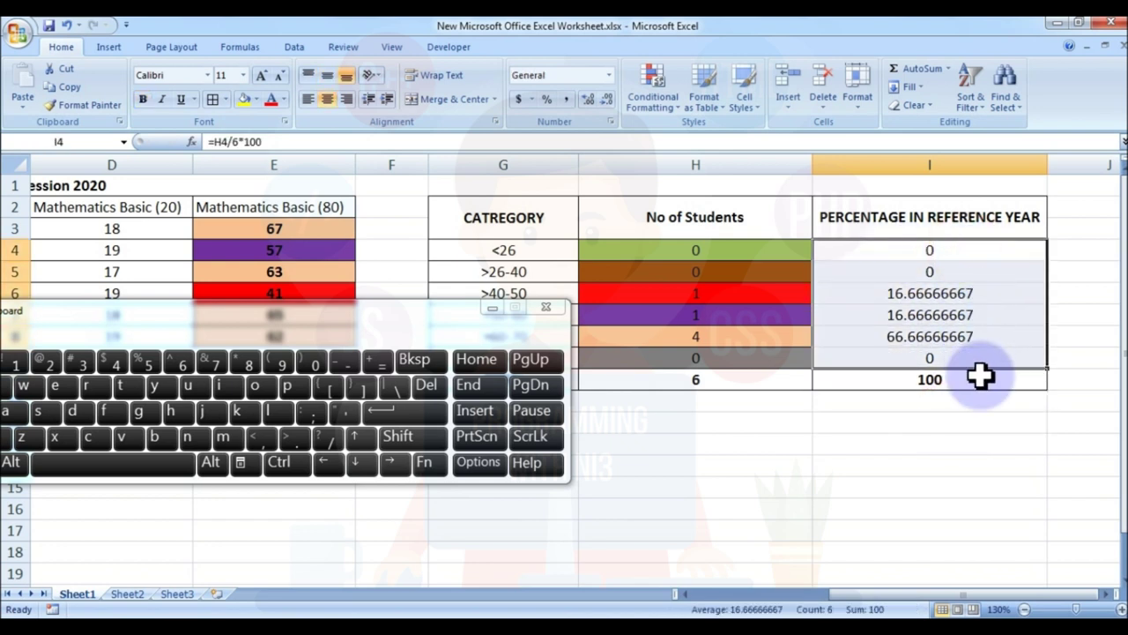
{"action": "left_click", "coordinate": [944, 379]}
{"action": "left_click_drag", "start_coordinate": [951, 245], "coordinate": [959, 358]}
{"action": "left_click", "coordinate": [215, 100]}
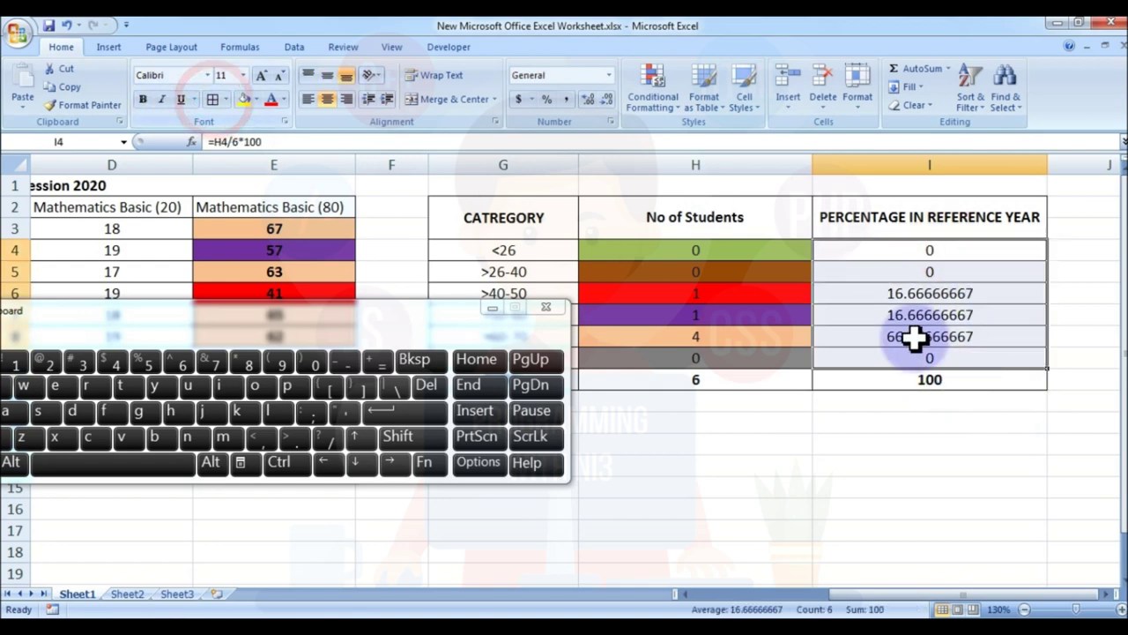
- Move the on-screen keyboard off the marks table and minimize it
{"action": "left_click", "coordinate": [939, 444]}
{"action": "left_click_drag", "start_coordinate": [383, 315], "coordinate": [771, 347]}
{"action": "left_click", "coordinate": [882, 340]}
{"action": "left_click", "coordinate": [374, 404]}
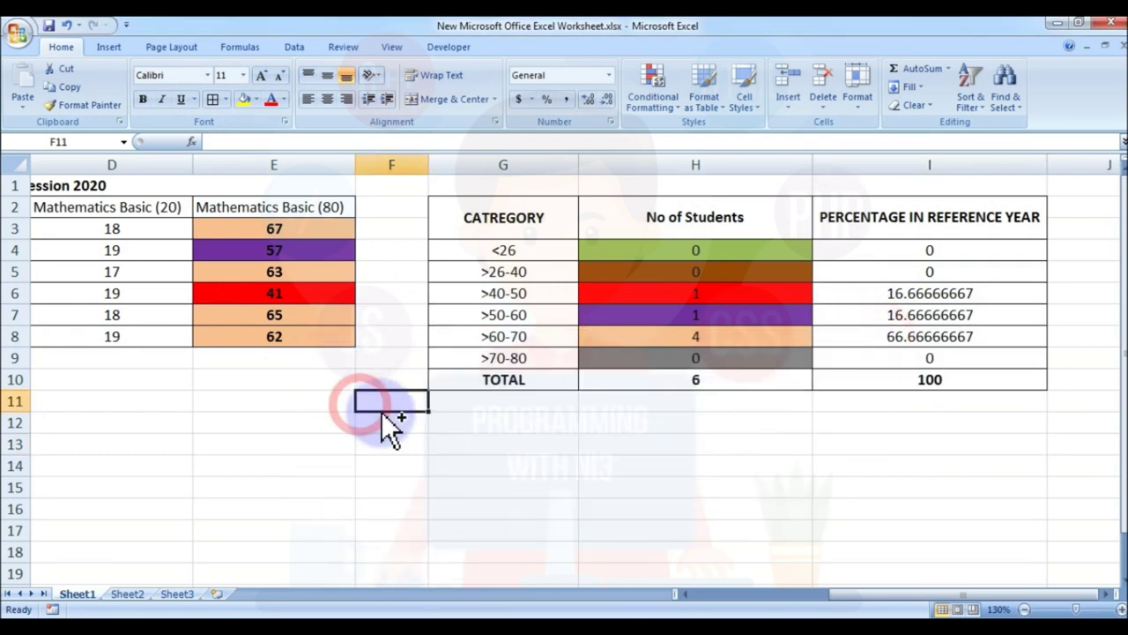
- Review the mark categories in G4:G9 against their percentages in I4:I9
{"action": "left_click", "coordinate": [930, 444]}
{"action": "left_click", "coordinate": [504, 252]}
{"action": "left_click_drag", "start_coordinate": [504, 253], "coordinate": [516, 353]}
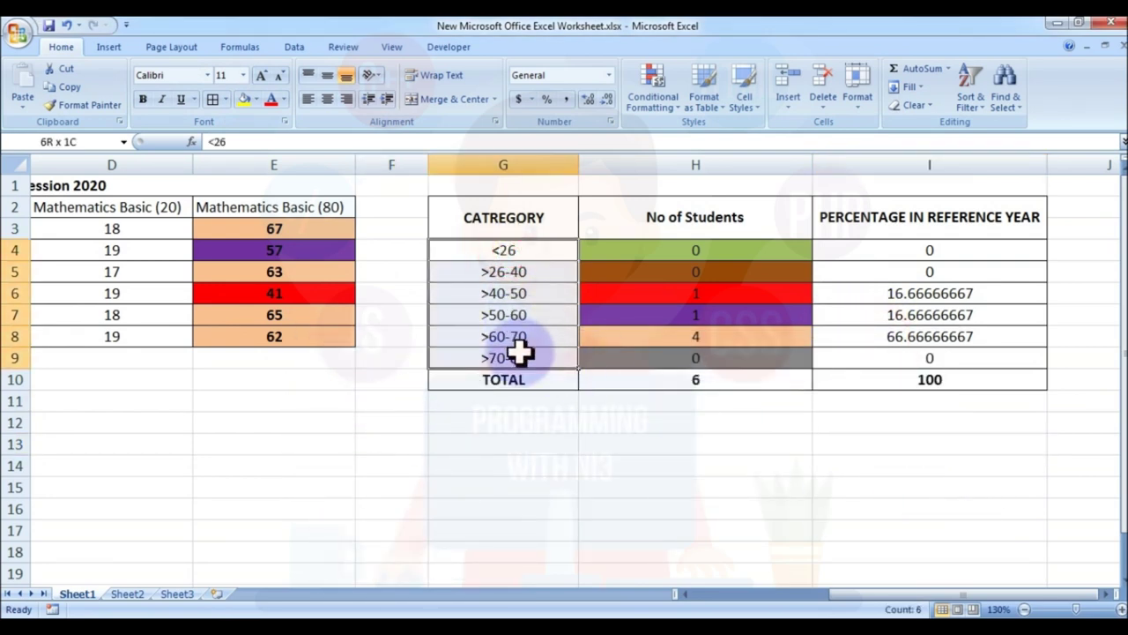
{"action": "left_click_drag", "start_coordinate": [930, 251], "coordinate": [932, 353]}
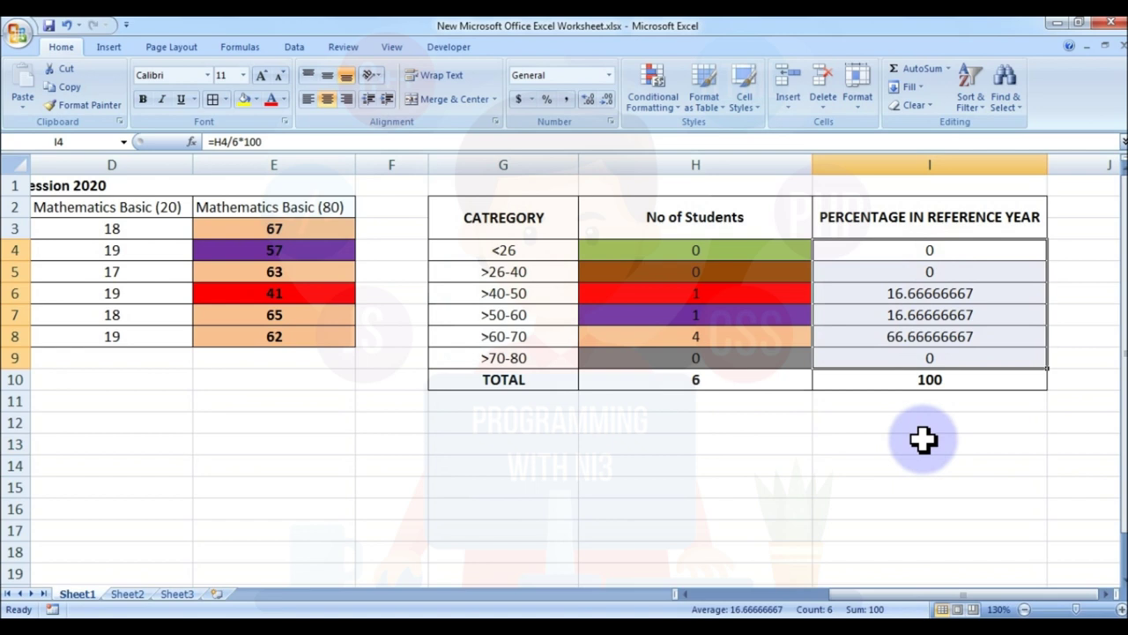
{"action": "left_click", "coordinate": [930, 442]}
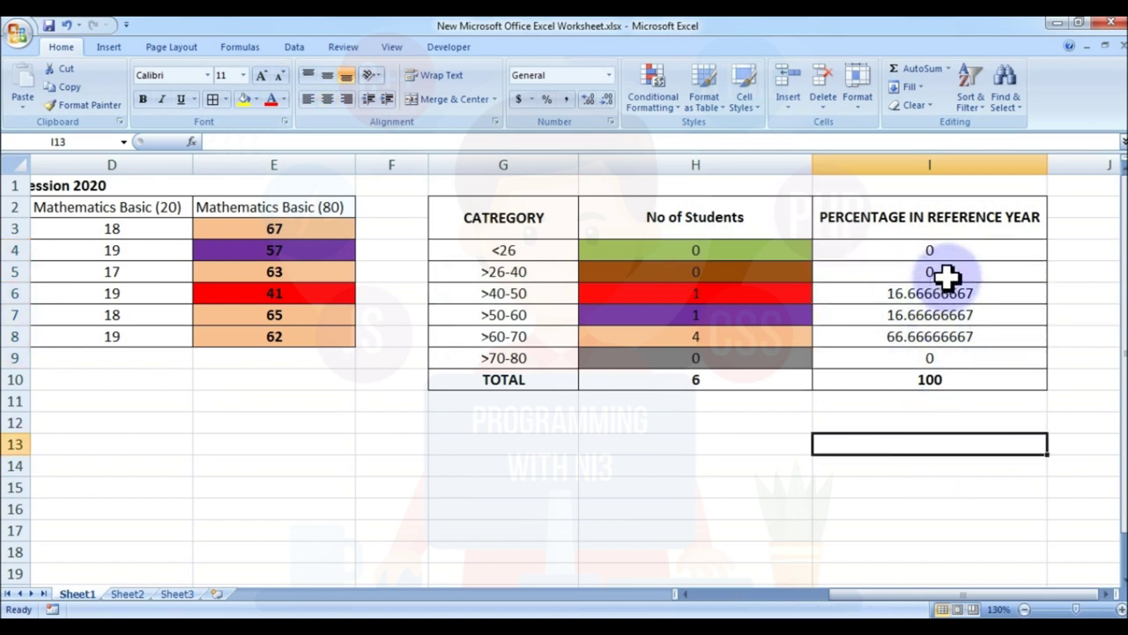
{"action": "left_click_drag", "start_coordinate": [935, 251], "coordinate": [934, 357]}
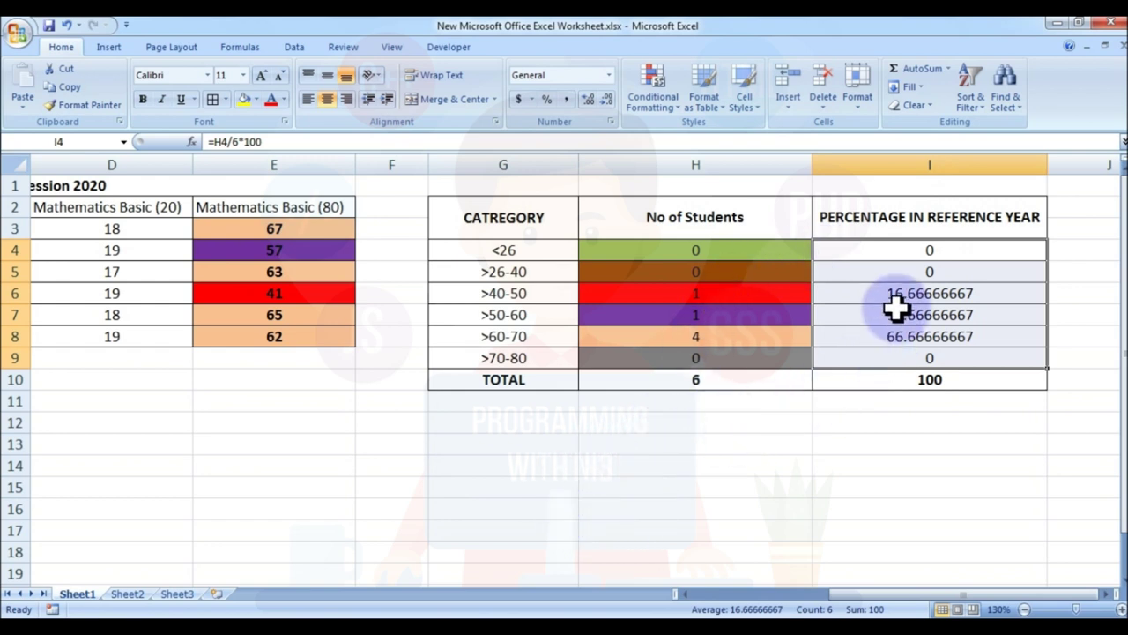
{"action": "left_click", "coordinate": [818, 428]}
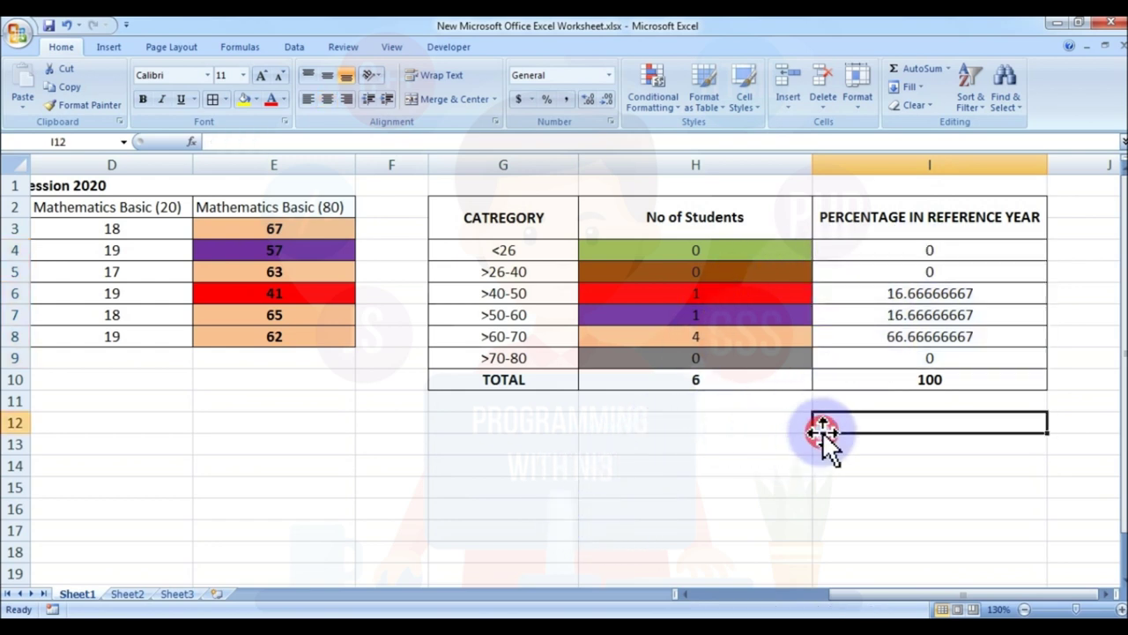
{"action": "left_click_drag", "start_coordinate": [899, 249], "coordinate": [912, 349]}
{"action": "left_click", "coordinate": [913, 463]}
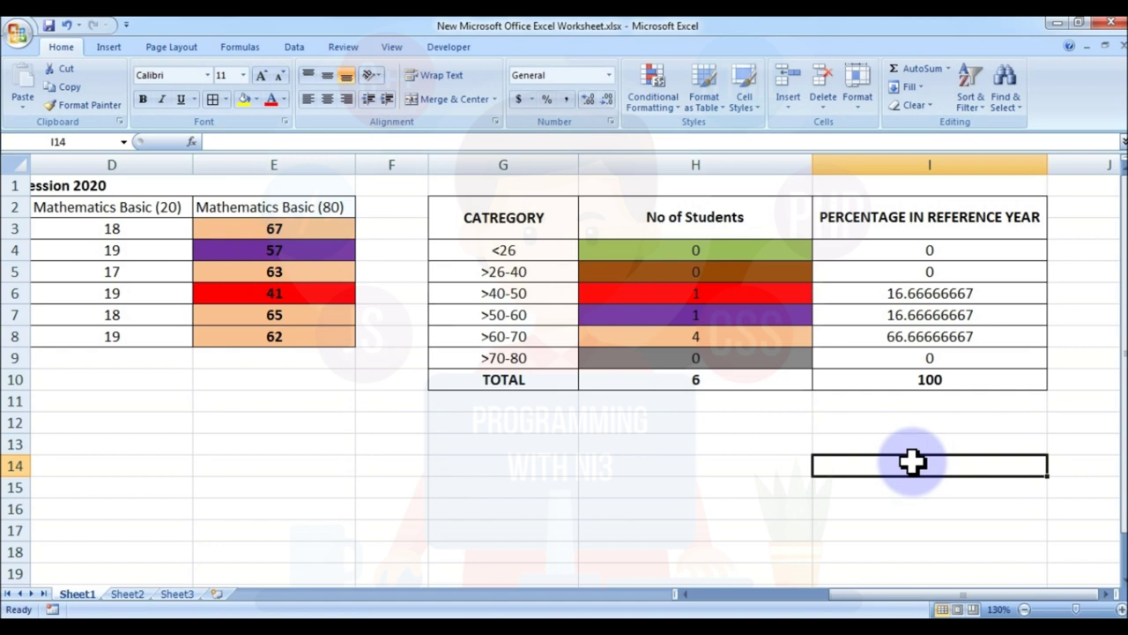
{"action": "left_click_drag", "start_coordinate": [929, 252], "coordinate": [936, 362]}
{"action": "left_click", "coordinate": [917, 529]}
{"action": "left_click", "coordinate": [529, 502]}
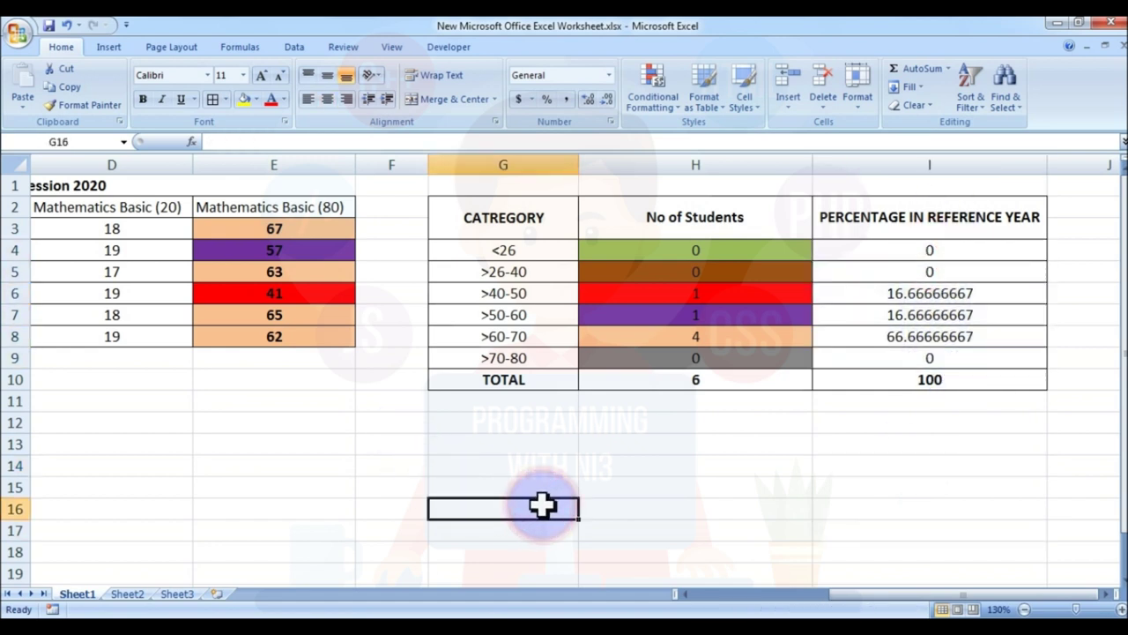
{"action": "left_click", "coordinate": [761, 450]}
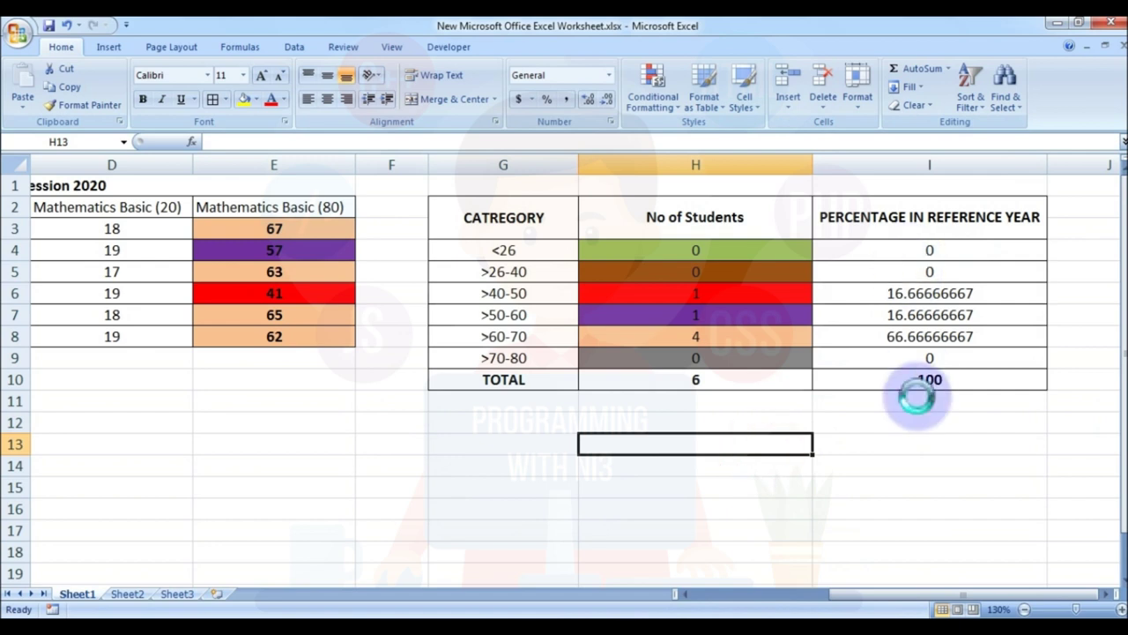
{"action": "left_click", "coordinate": [854, 458]}
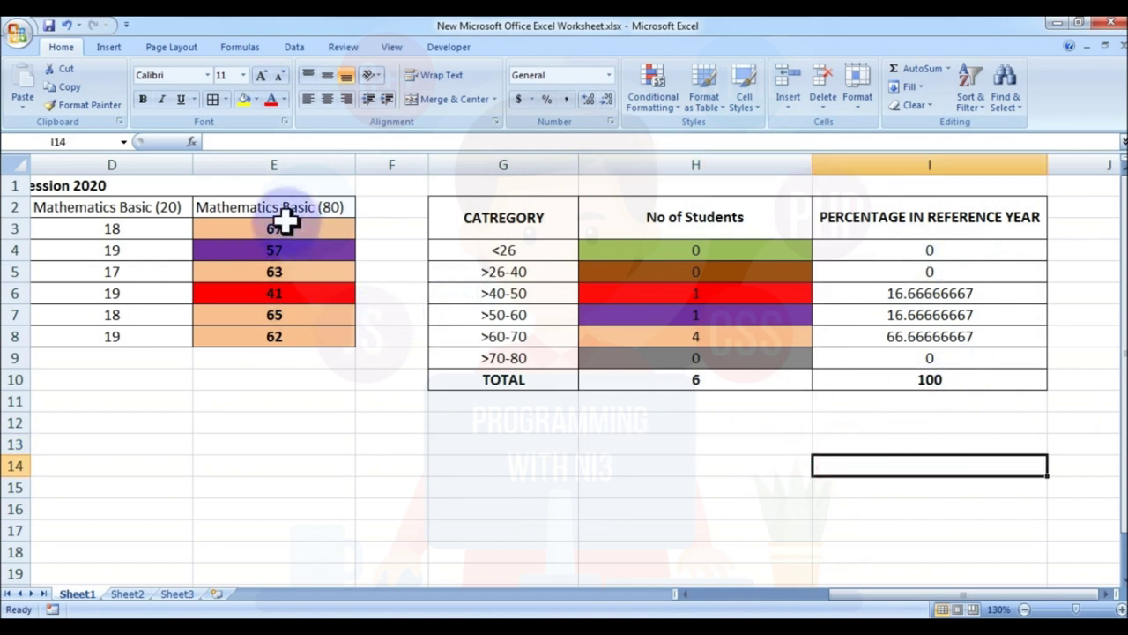
- Calculate the average of the Mathematics Basic (80) marks in E12 with =AVERAGE(E3:E8)
{"action": "left_click", "coordinate": [267, 441]}
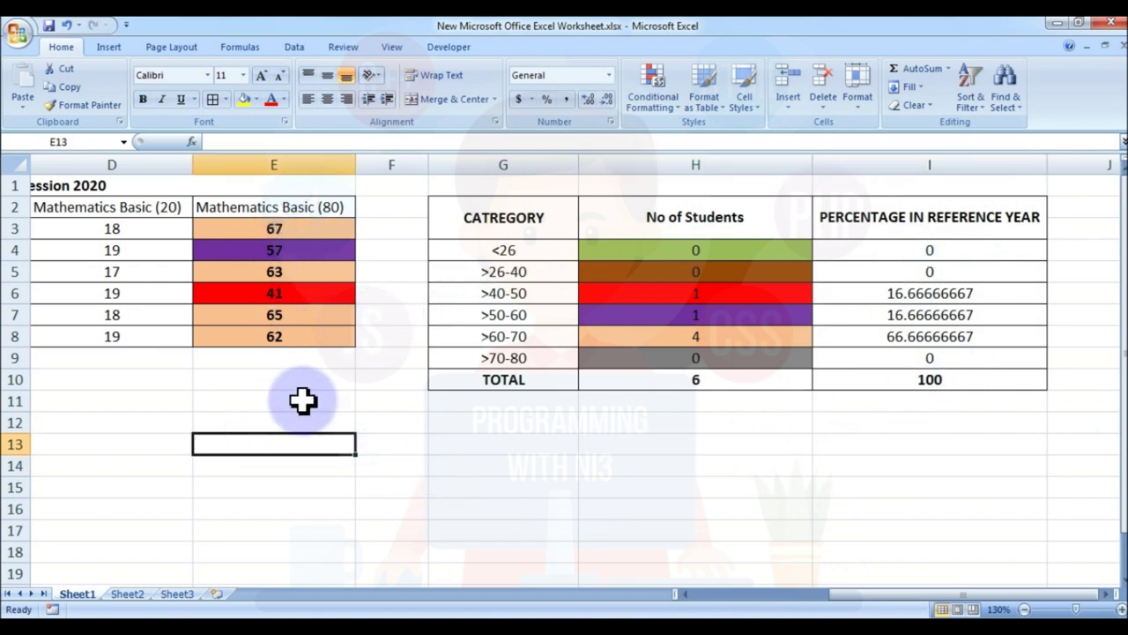
{"action": "left_click", "coordinate": [297, 418]}
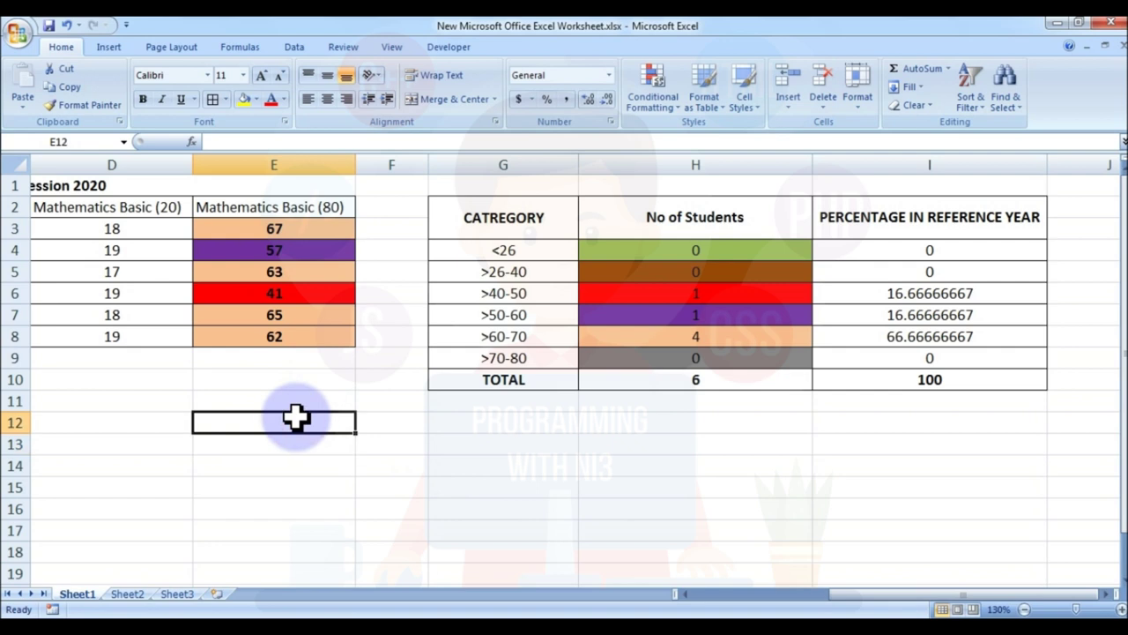
{"action": "type", "text": "="}
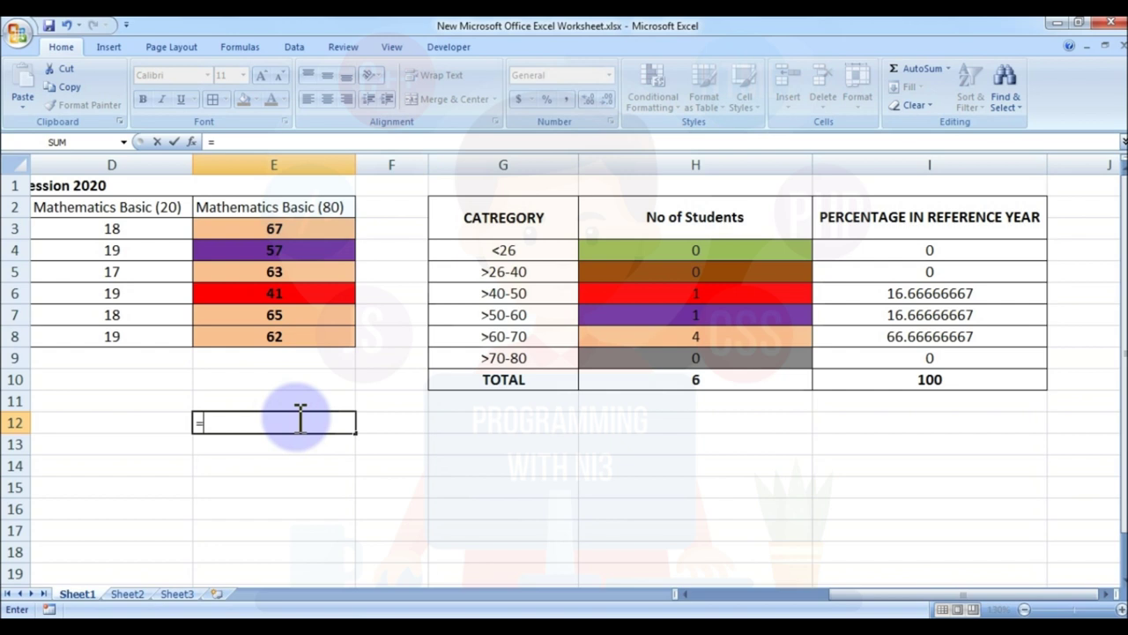
{"action": "type", "text": "Averga"}
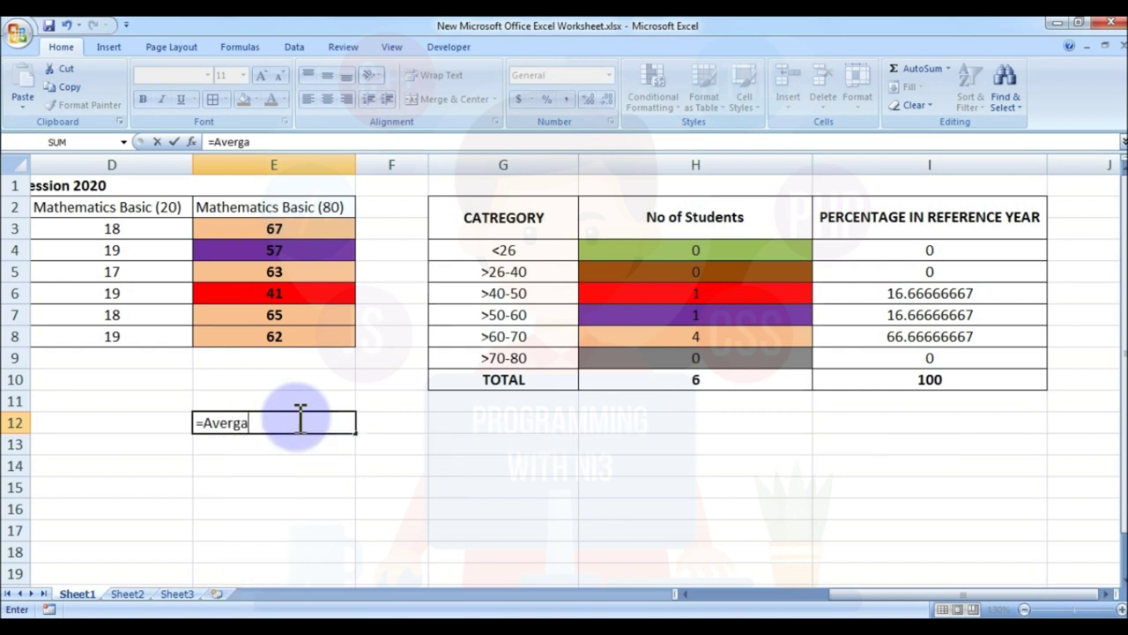
{"action": "key", "text": "BackSpace"}
{"action": "key", "text": "BackSpace"}
{"action": "type", "text": "age("}
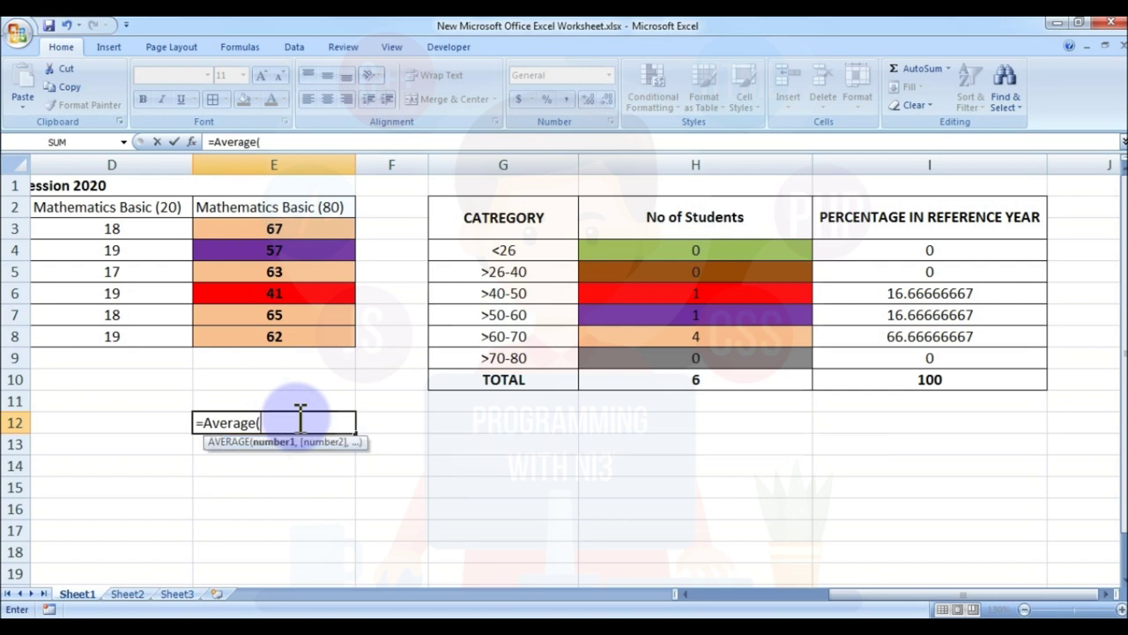
{"action": "left_click", "coordinate": [261, 228]}
{"action": "left_click_drag", "start_coordinate": [261, 228], "coordinate": [261, 340]}
{"action": "type", "text": ")"}
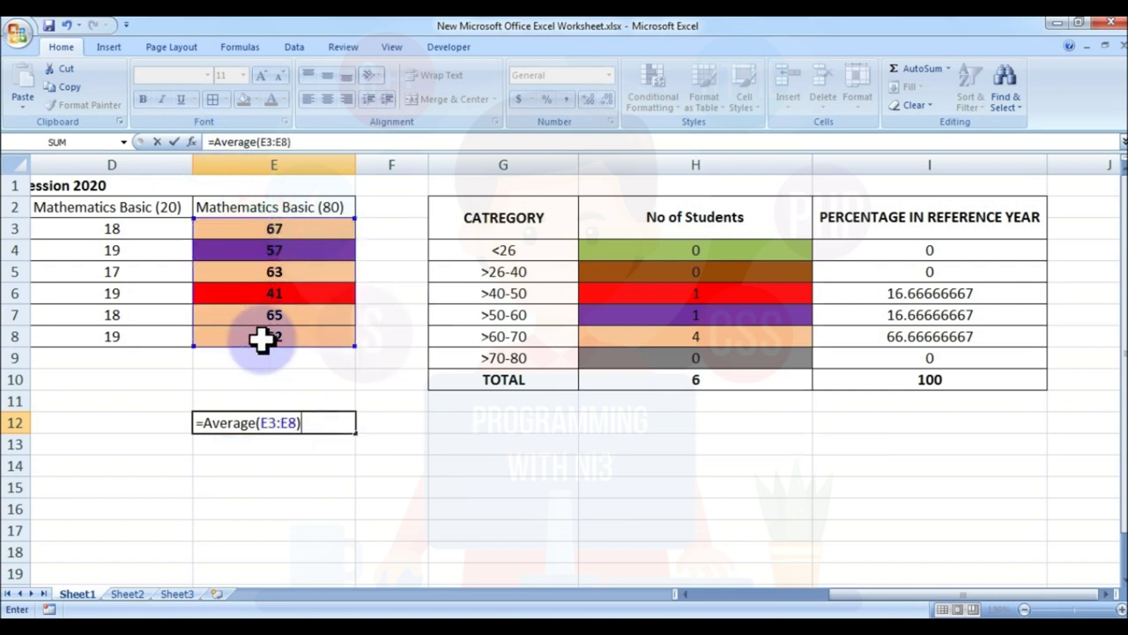
{"action": "key", "text": "Return"}
{"action": "key", "text": "Up"}
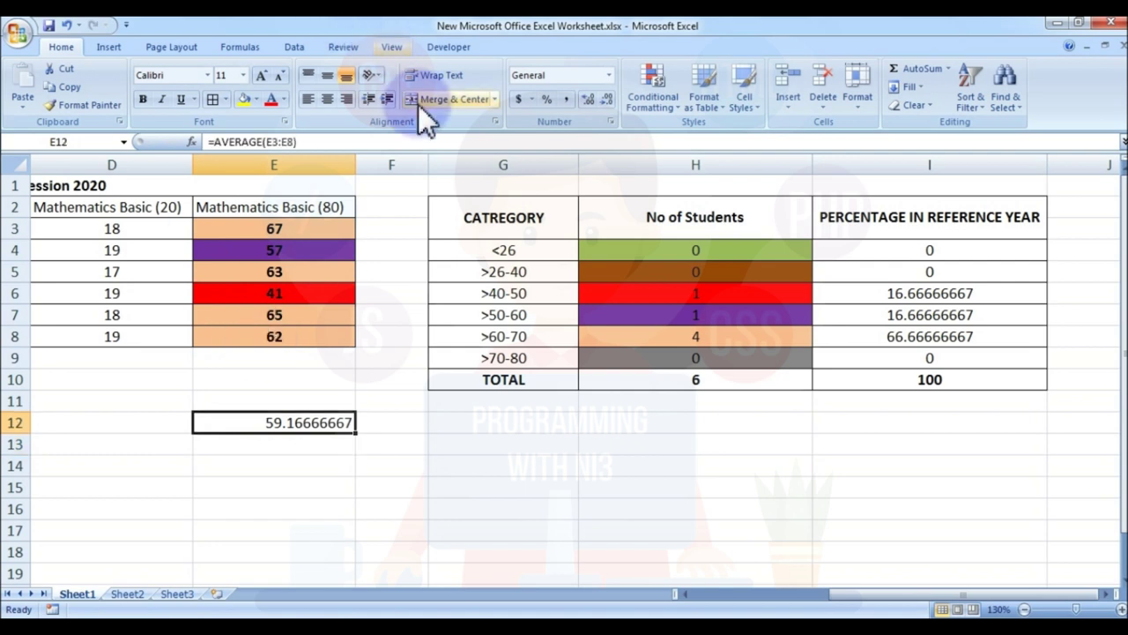
- Reduce the average in E12 to two decimal places and centre it horizontally
{"action": "left_click", "coordinate": [388, 98]}
{"action": "left_click", "coordinate": [392, 98]}
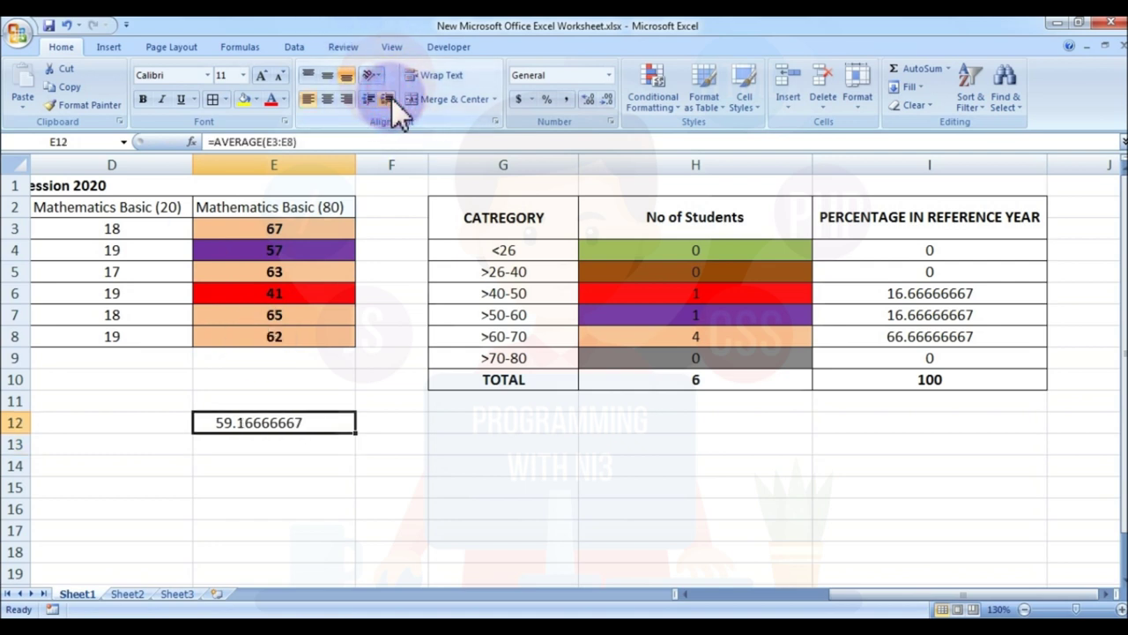
{"action": "left_click", "coordinate": [602, 101]}
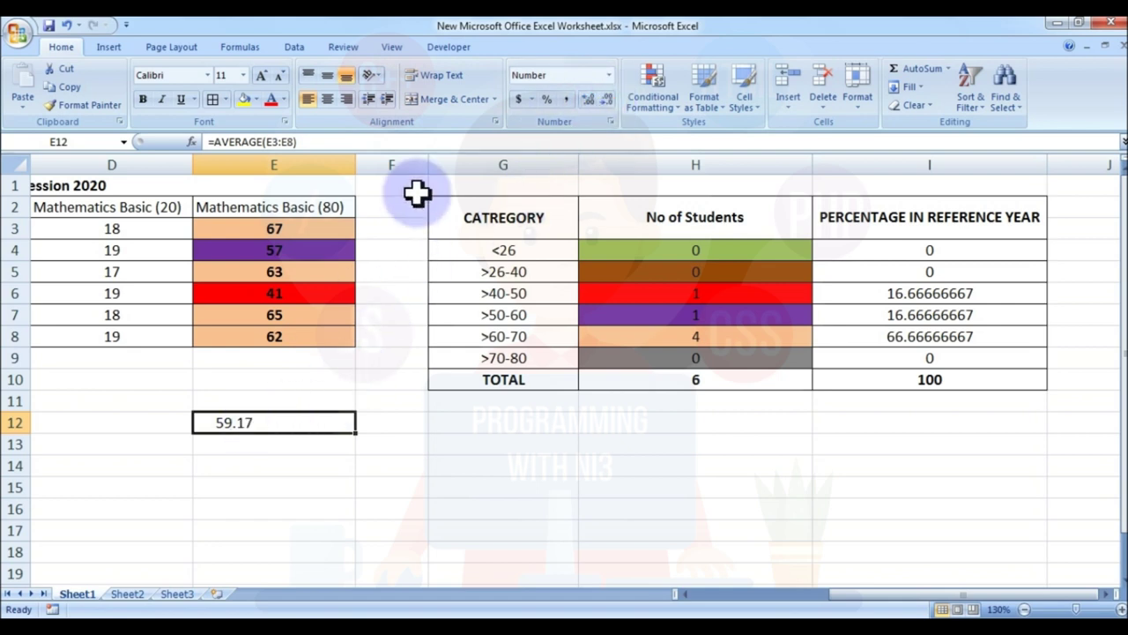
{"action": "left_click", "coordinate": [326, 95]}
{"action": "left_click", "coordinate": [461, 440]}
- Add a border around the average in cell E12
{"action": "left_click_drag", "start_coordinate": [881, 249], "coordinate": [887, 353]}
{"action": "left_click", "coordinate": [699, 460]}
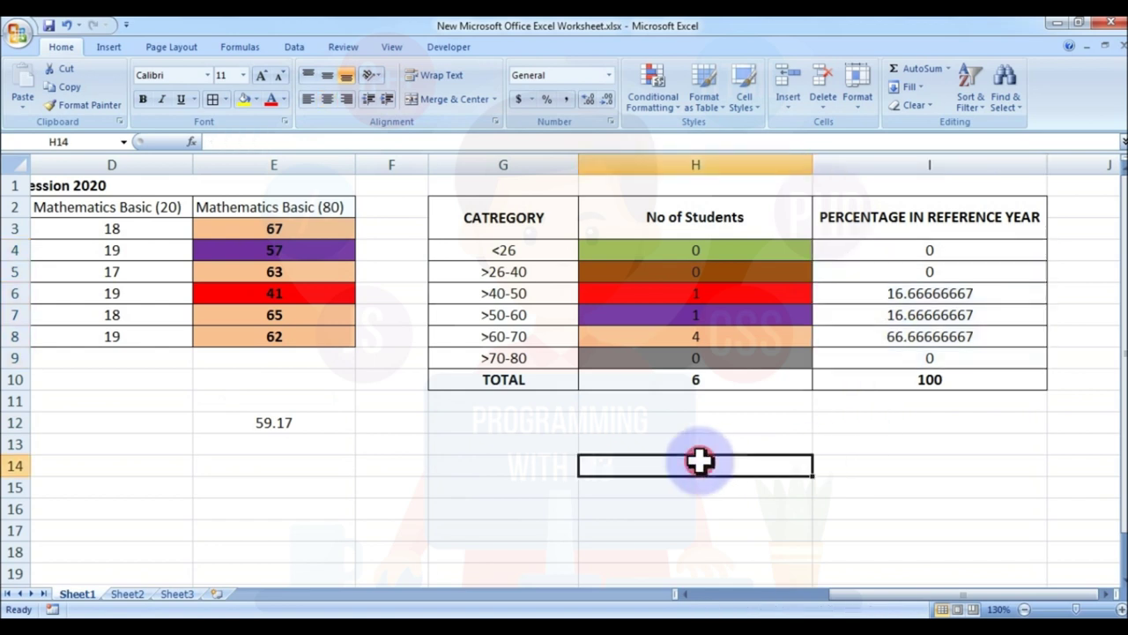
{"action": "left_click", "coordinate": [276, 421]}
{"action": "left_click", "coordinate": [454, 461]}
{"action": "left_click", "coordinate": [234, 423]}
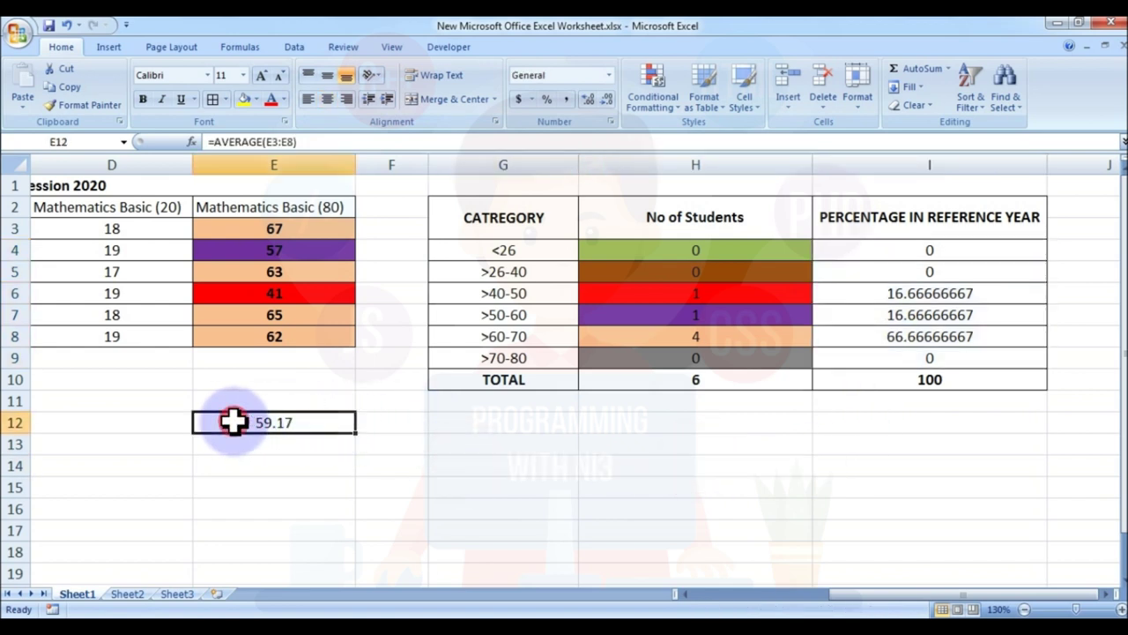
{"action": "left_click", "coordinate": [371, 574]}
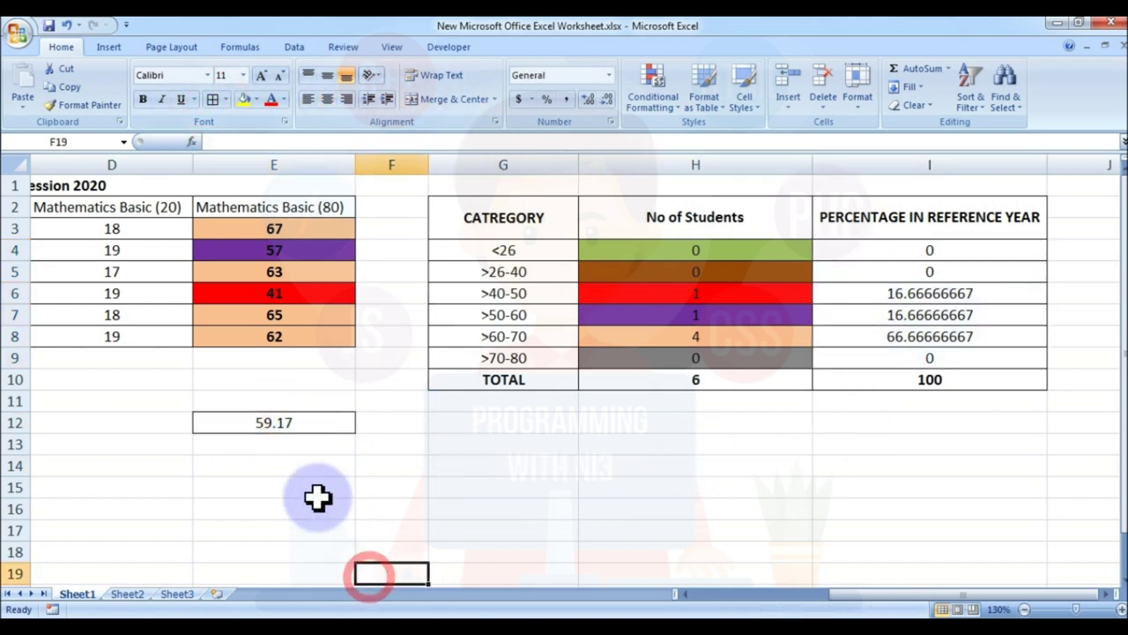
- Examine the class average and its AVERAGE formula in E12
{"action": "left_click", "coordinate": [298, 480]}
{"action": "left_click", "coordinate": [282, 418]}
{"action": "left_click", "coordinate": [335, 480]}
{"action": "left_click", "coordinate": [276, 418]}
{"action": "left_click", "coordinate": [406, 480]}
{"action": "left_click", "coordinate": [284, 418]}
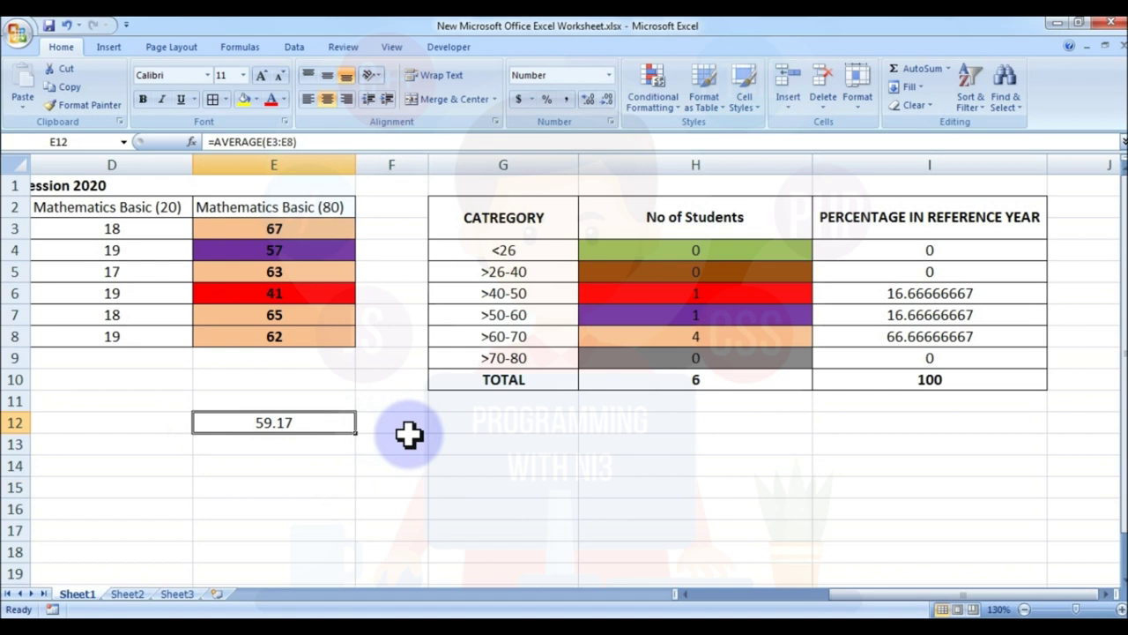
{"action": "left_click", "coordinate": [437, 463]}
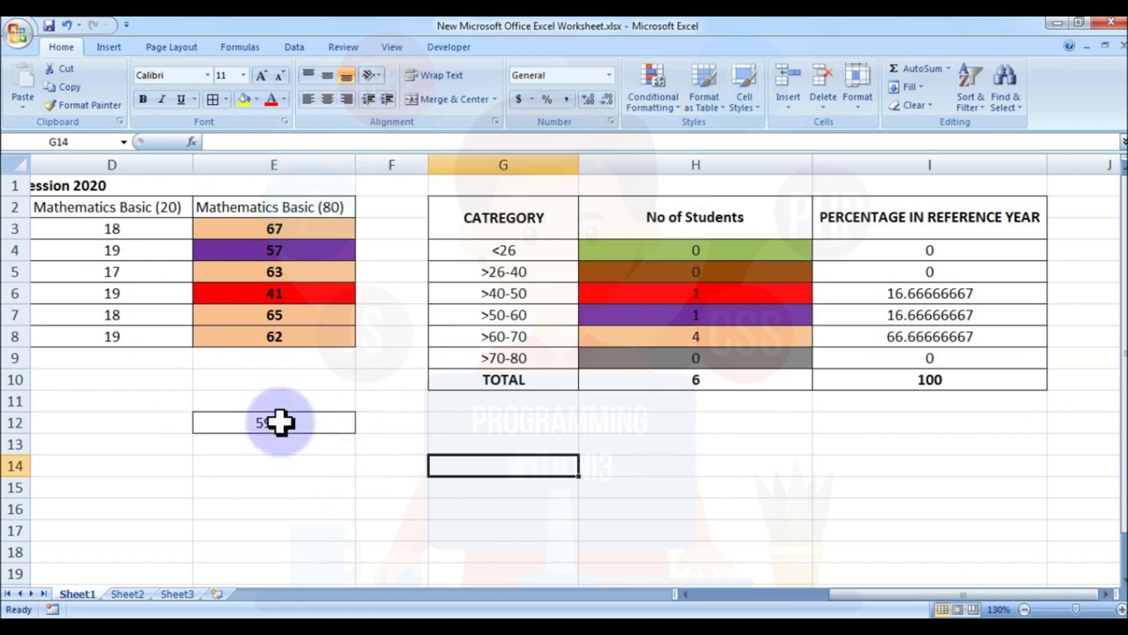
{"action": "left_click", "coordinate": [293, 422]}
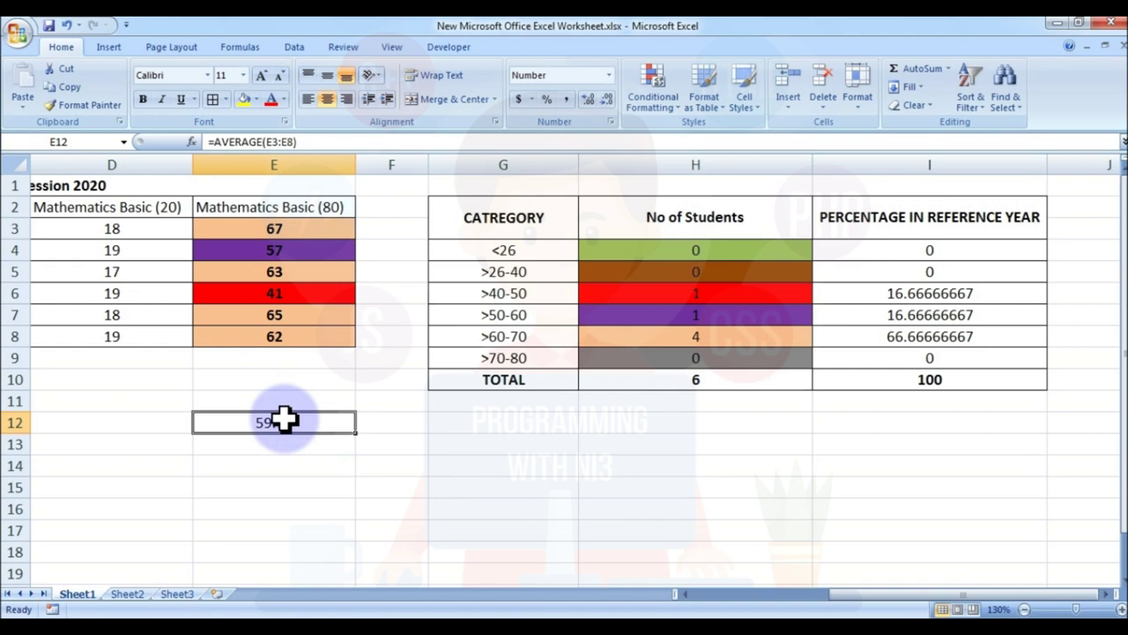
{"action": "left_click", "coordinate": [502, 445]}
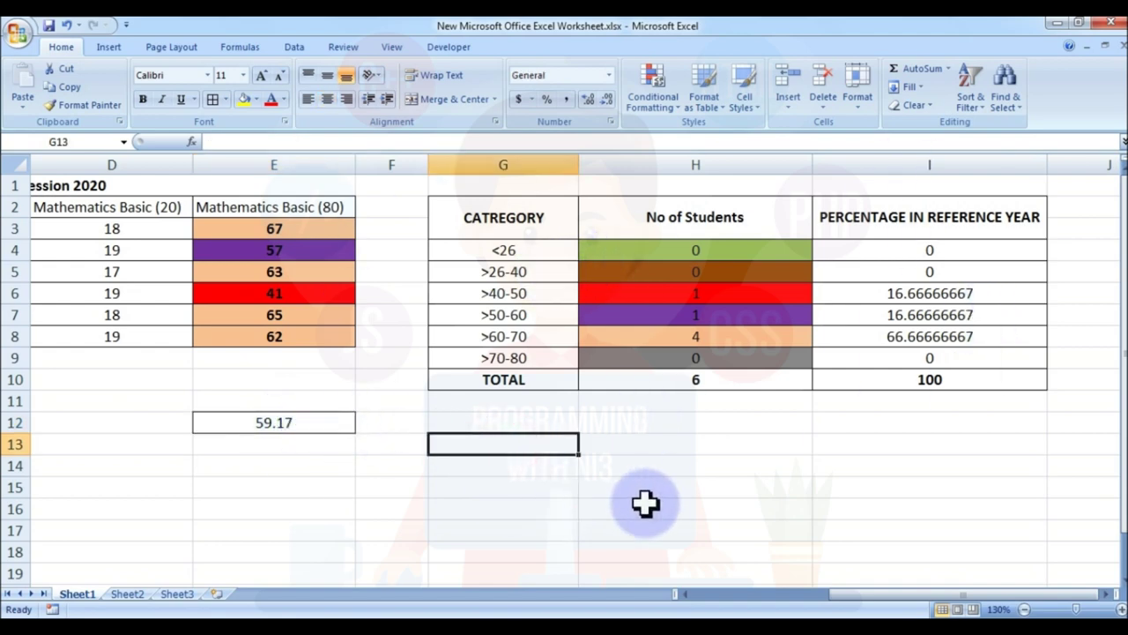
- Zoom the worksheet out to 100% to view the marks table and the reference table together
{"action": "scroll", "coordinate": [644, 504], "scroll_direction": "down", "scroll_amount": 3, "text": "ctrl"}
{"action": "scroll", "coordinate": [662, 474], "scroll_direction": "up", "scroll_amount": 3, "text": "ctrl"}
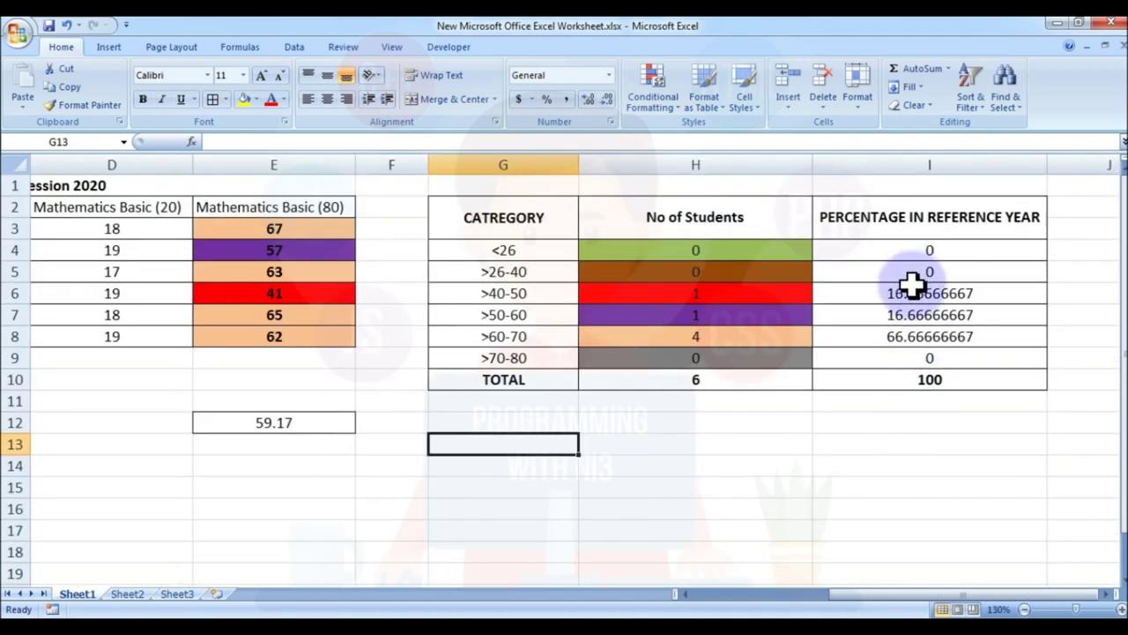
{"action": "left_click", "coordinate": [927, 467]}
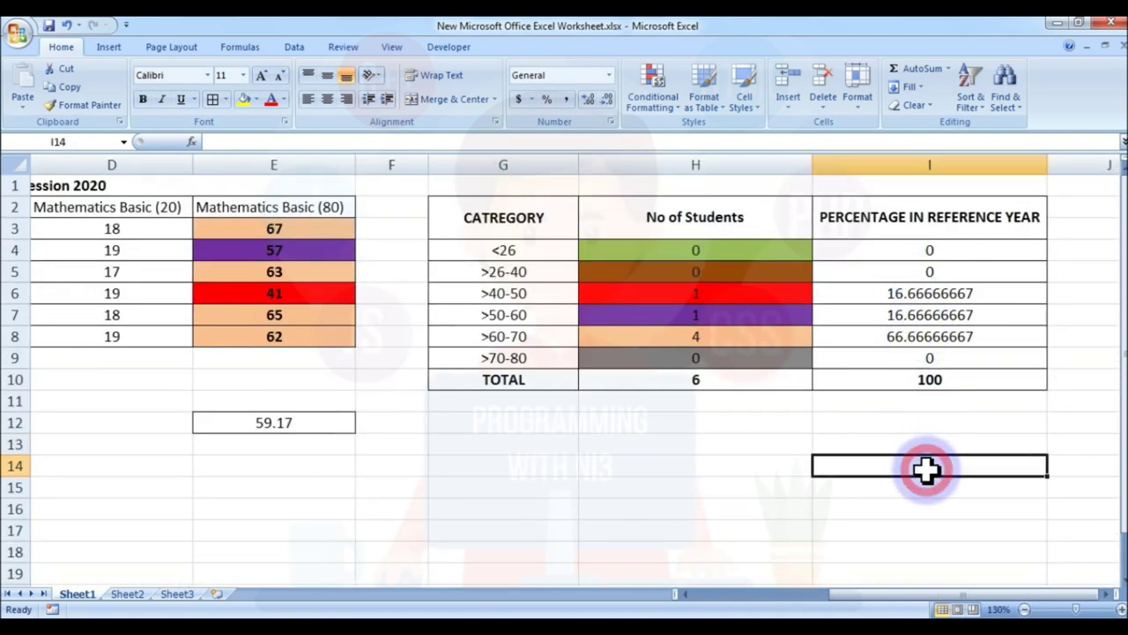
{"action": "scroll", "coordinate": [636, 510], "scroll_direction": "down", "scroll_amount": 2, "text": "ctrl"}
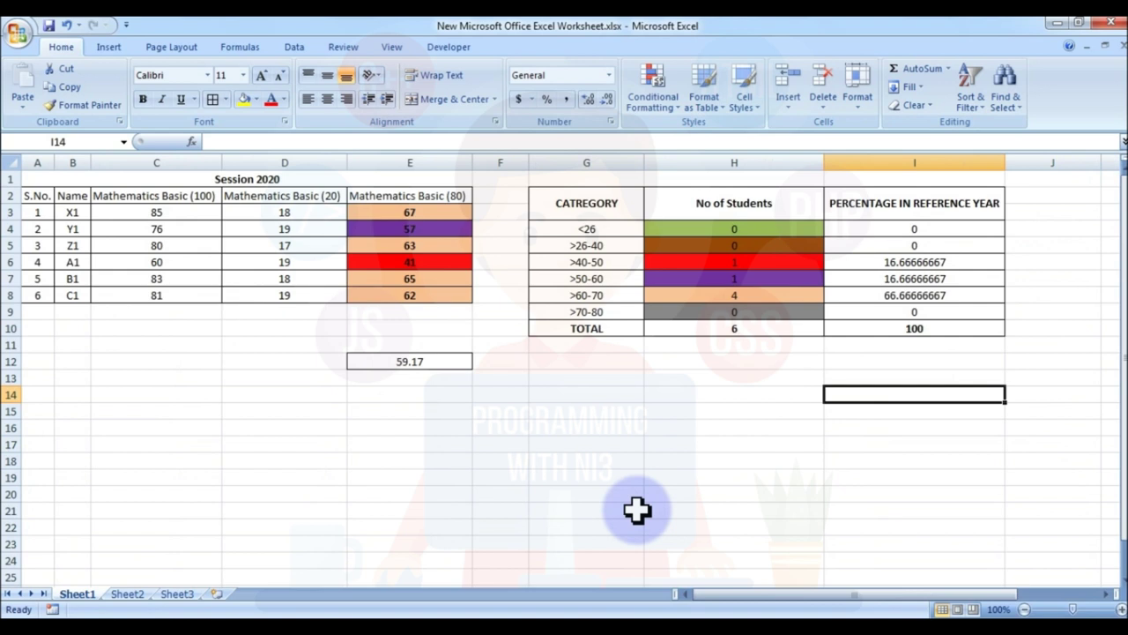
{"action": "left_click", "coordinate": [640, 430]}
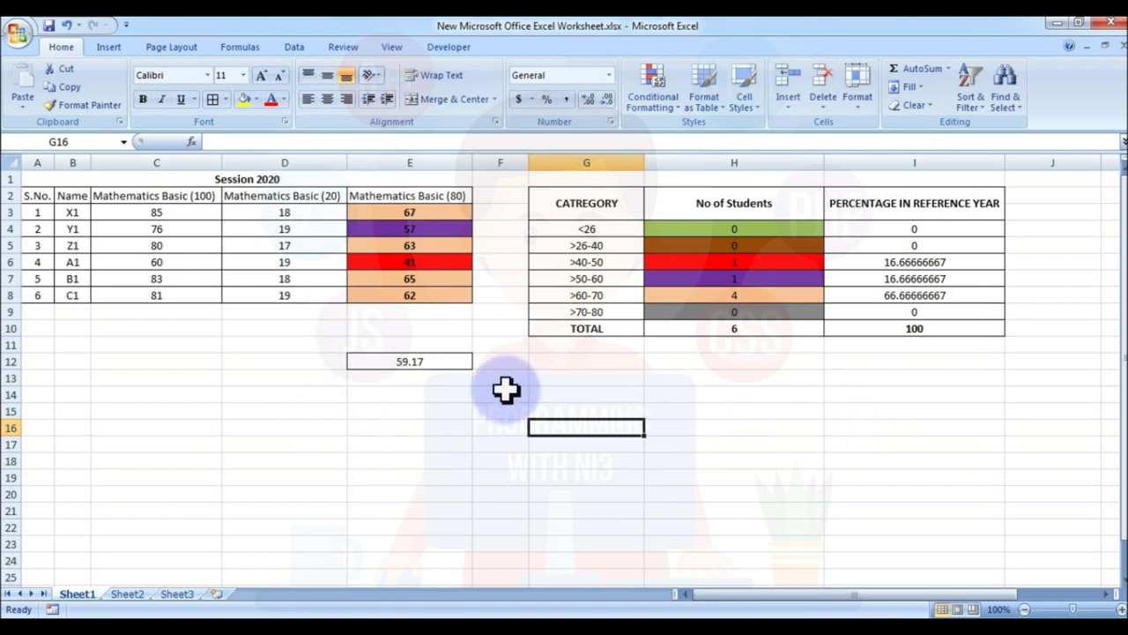
{"action": "left_click", "coordinate": [929, 496]}
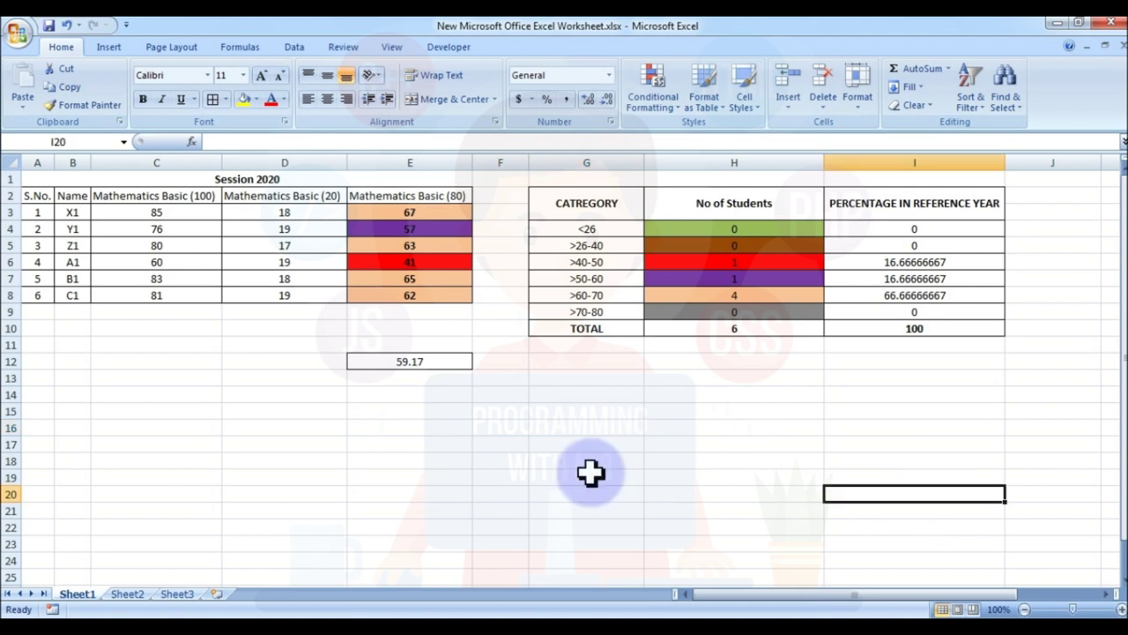